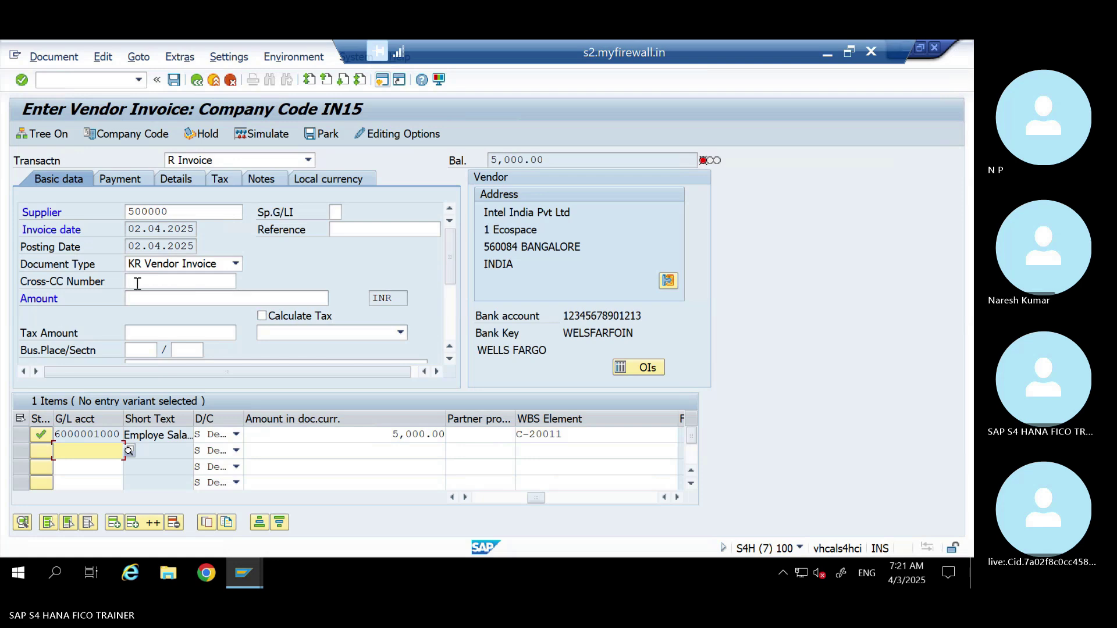
# - Set the vendor invoice amount to 5000 INR and post the invoice
pyautogui.click(136, 297)
pyautogui.write('5000')
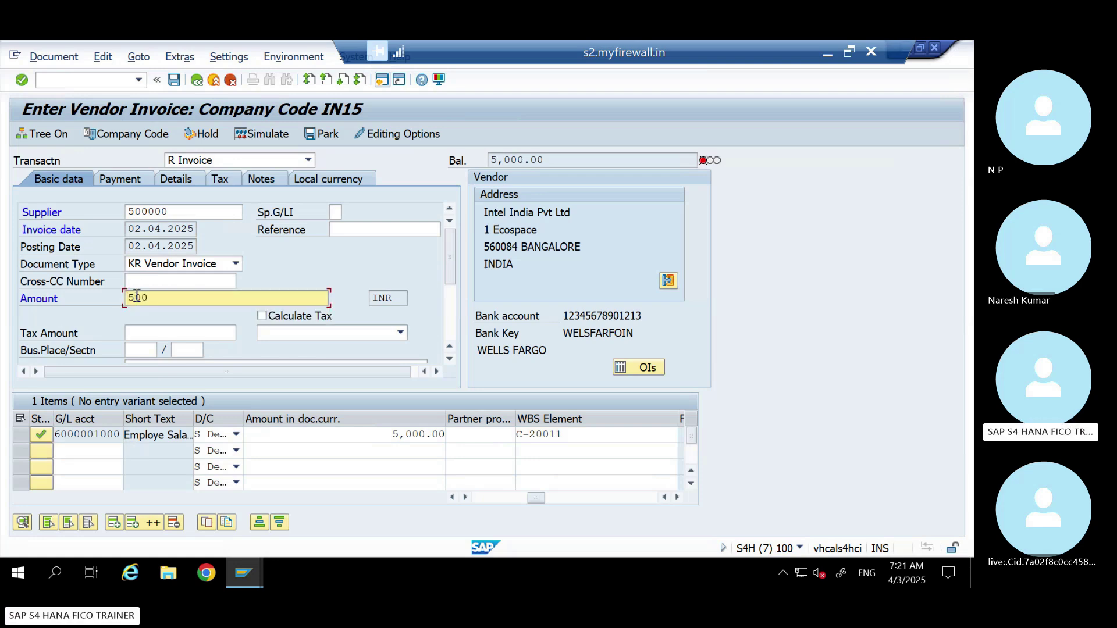
pyautogui.press('Return')
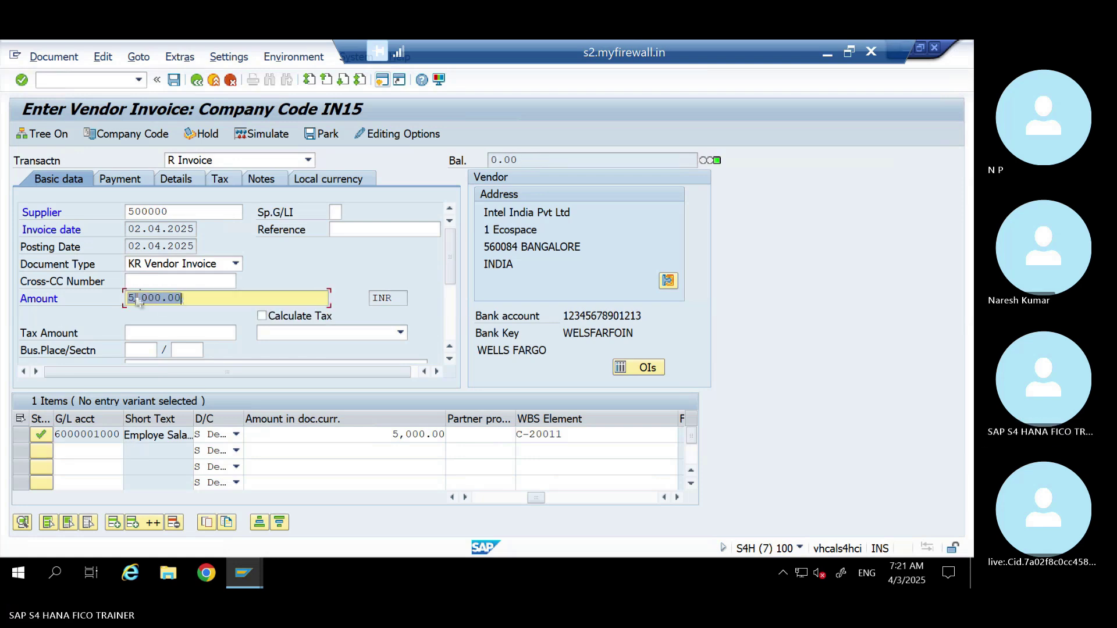
pyautogui.hotkey('ctrl', 's')
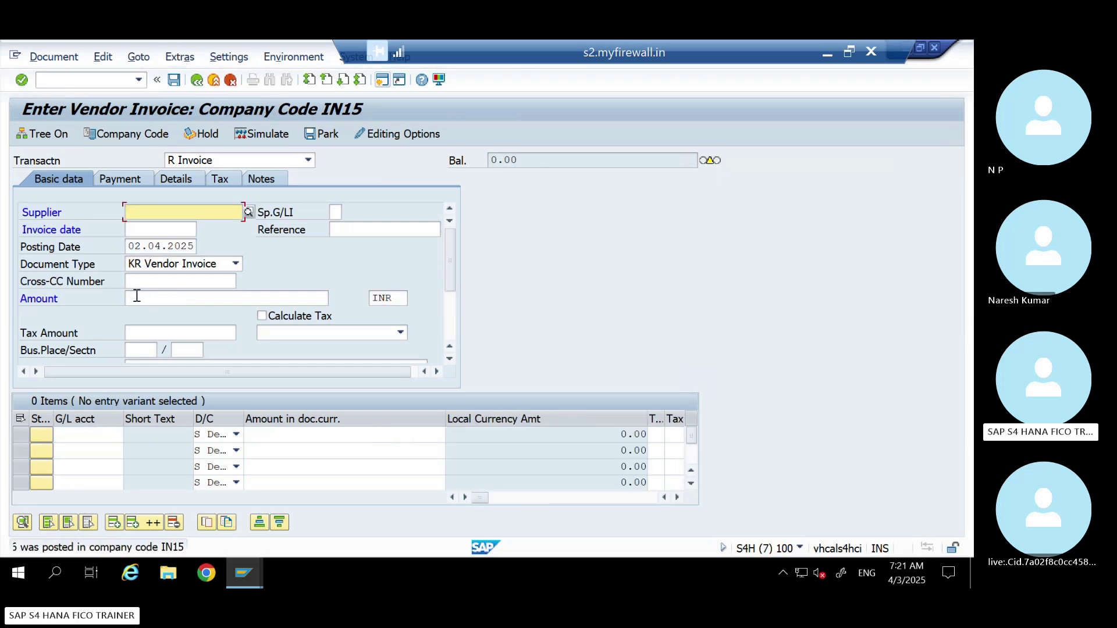
pyautogui.click(56, 81)
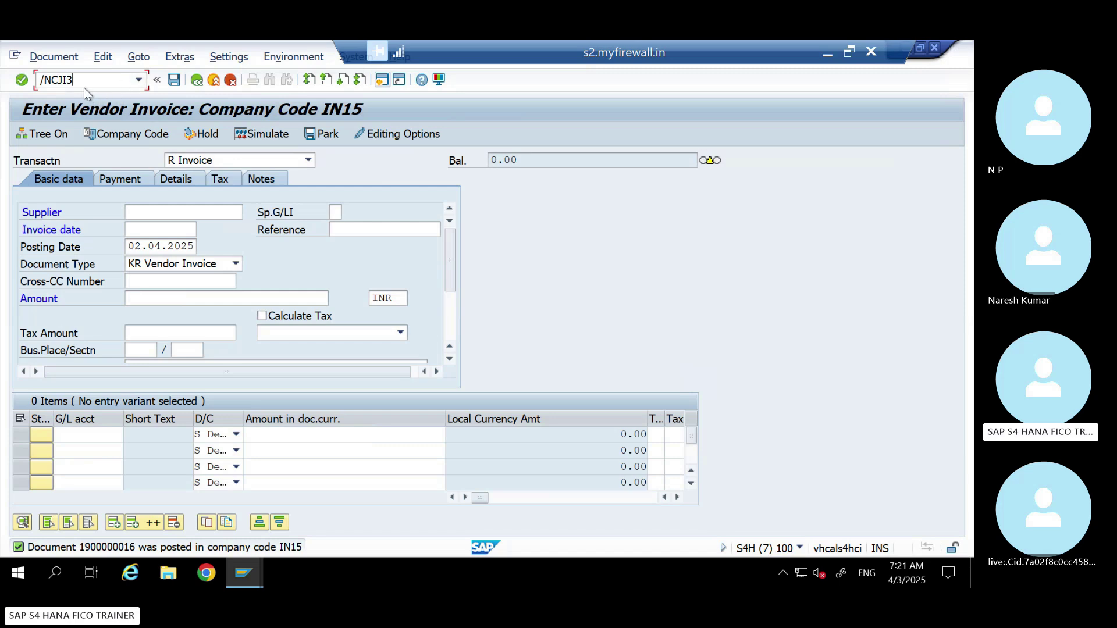
pyautogui.write('/NCJI3')
pyautogui.press('Return')
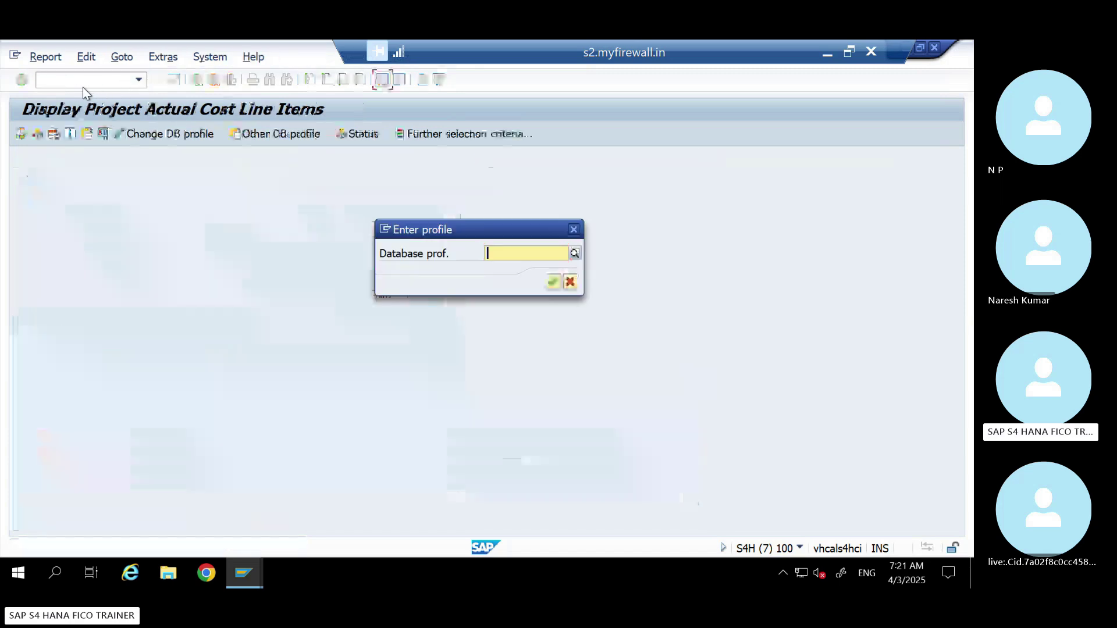
pyautogui.click(575, 253)
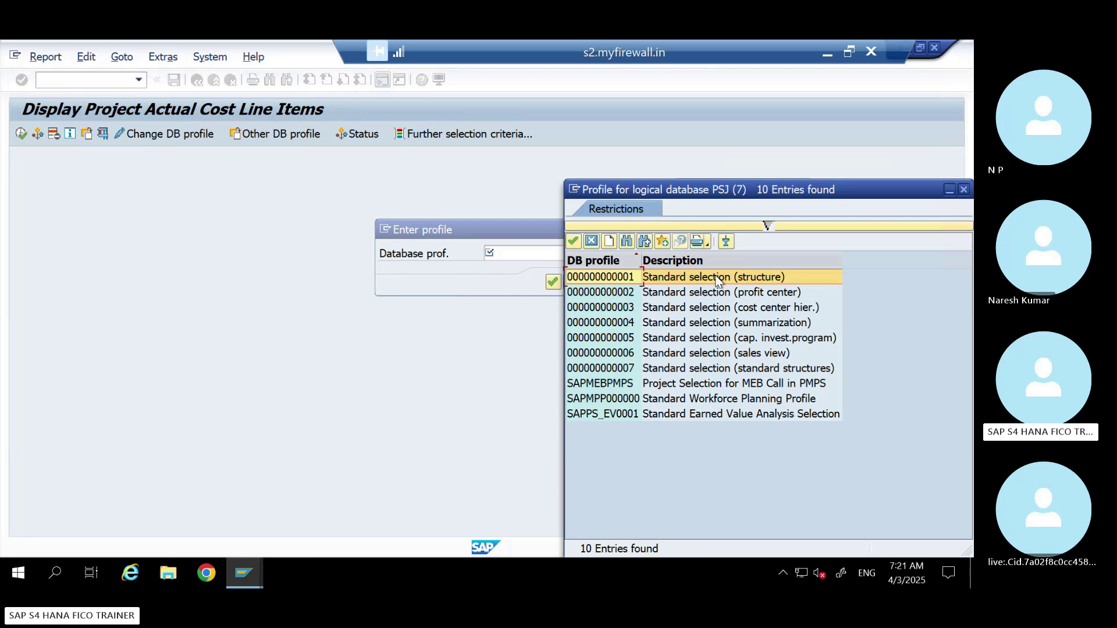
pyautogui.doubleClick(609, 278)
pyautogui.press('Return')
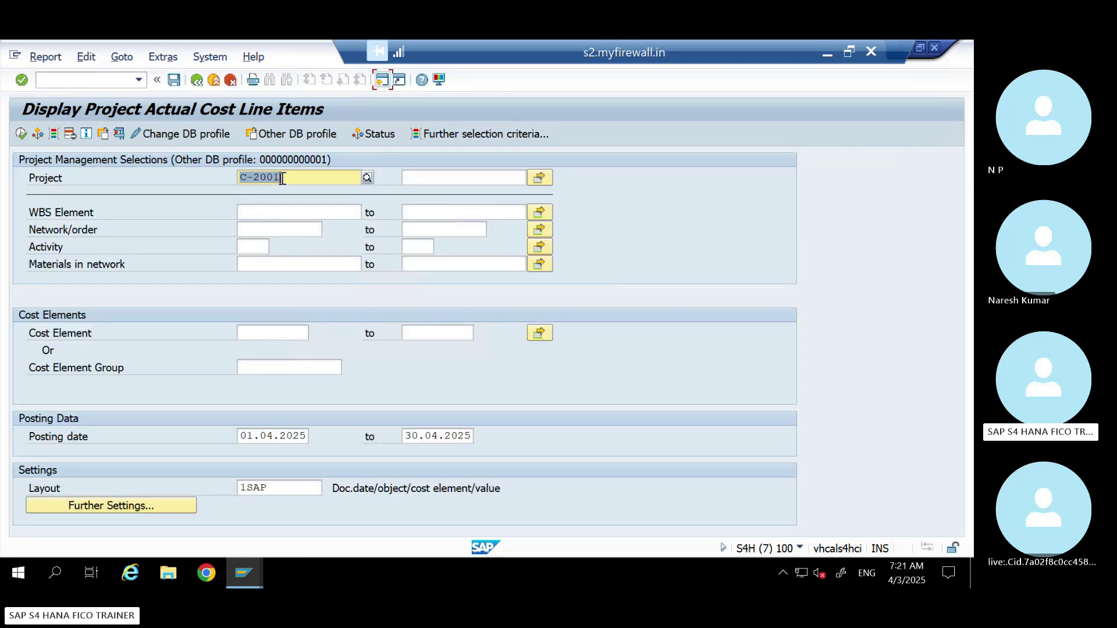
# - Restrict the project C-2001 selection to WBS element C-20011 and display its actual cost line items
pyautogui.moveTo(283, 178); pyautogui.dragTo(232, 178)
pyautogui.click(282, 178)
pyautogui.moveTo(282, 177); pyautogui.dragTo(206, 181)
pyautogui.hotkey('ctrl', 'c')
pyautogui.press('Home')
pyautogui.click(265, 213)
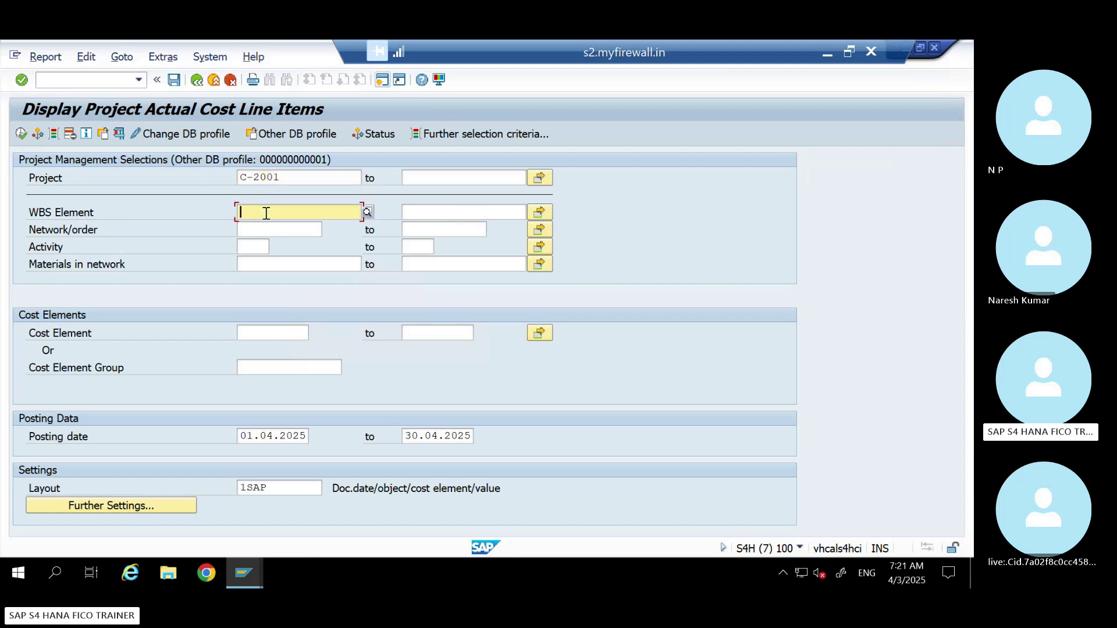
pyautogui.hotkey('ctrl', 'v')
pyautogui.write('1')
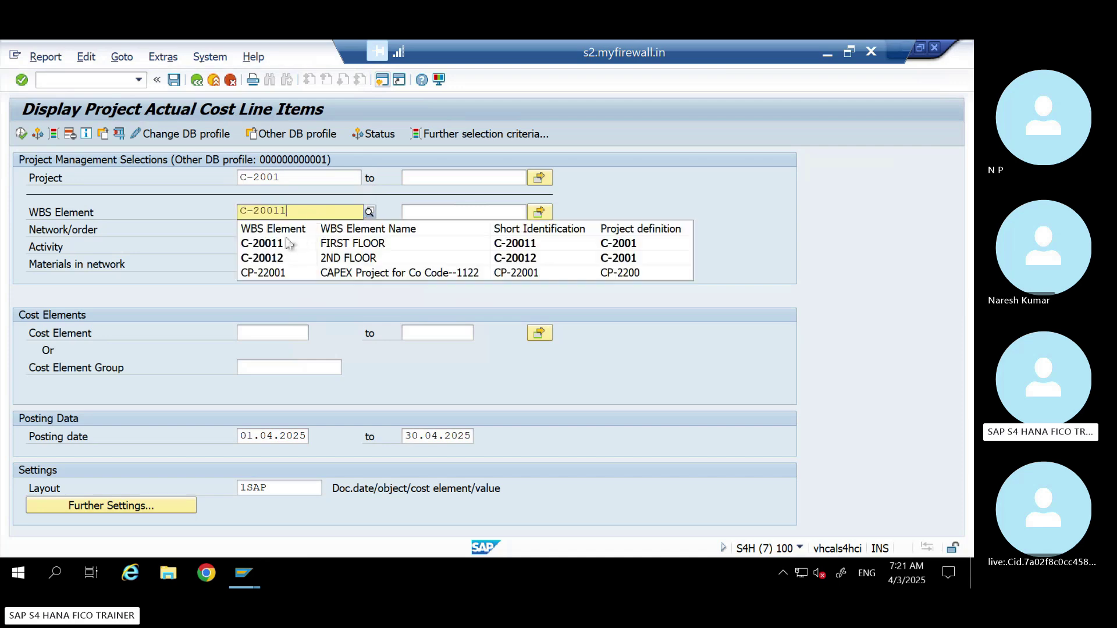
pyautogui.click(281, 244)
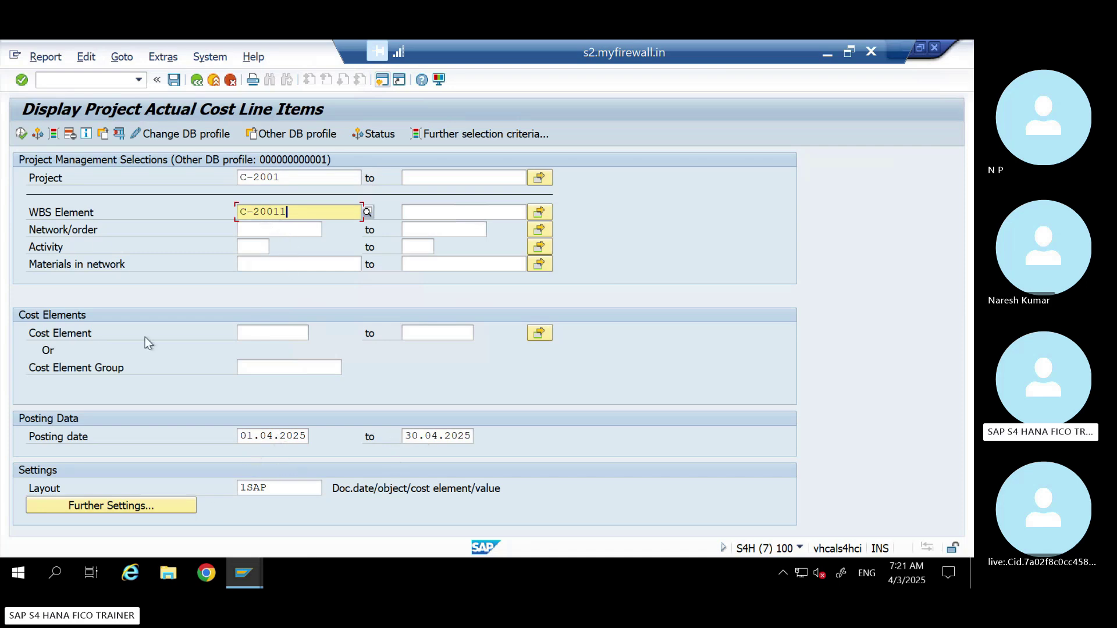
pyautogui.click(22, 134)
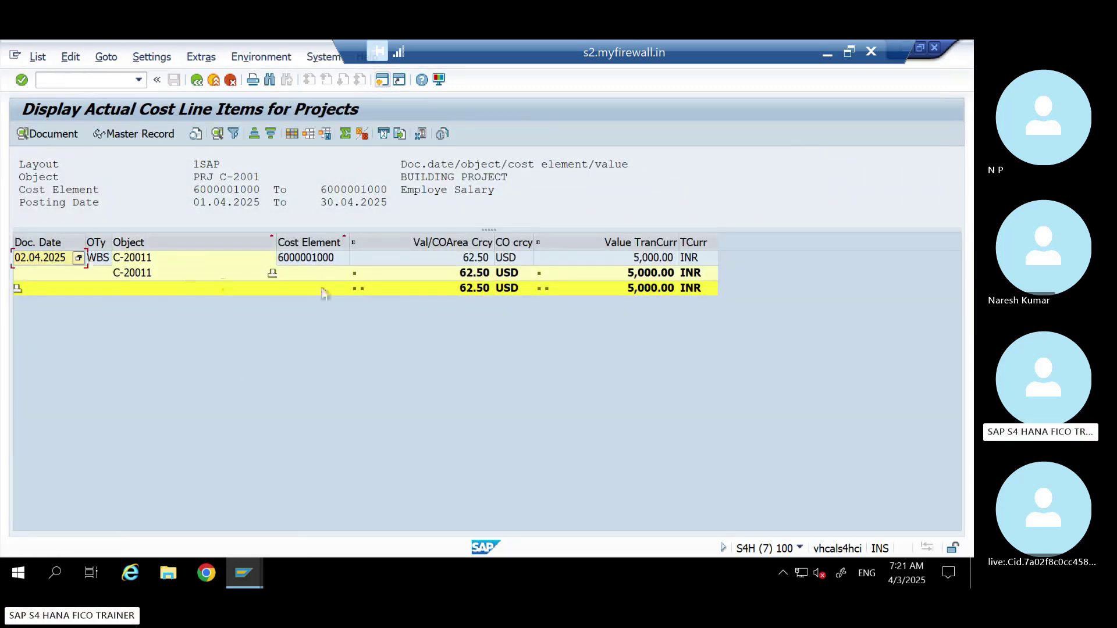
pyautogui.click(635, 259)
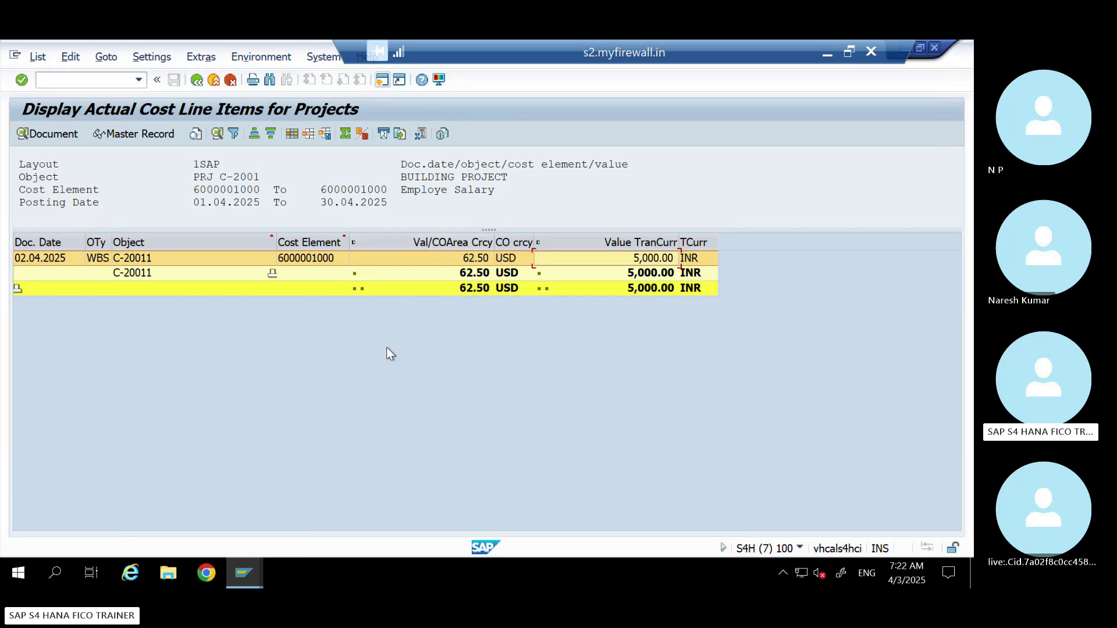
# - Open an additional SAP session while keeping the project cost line item report open
pyautogui.click(383, 80)
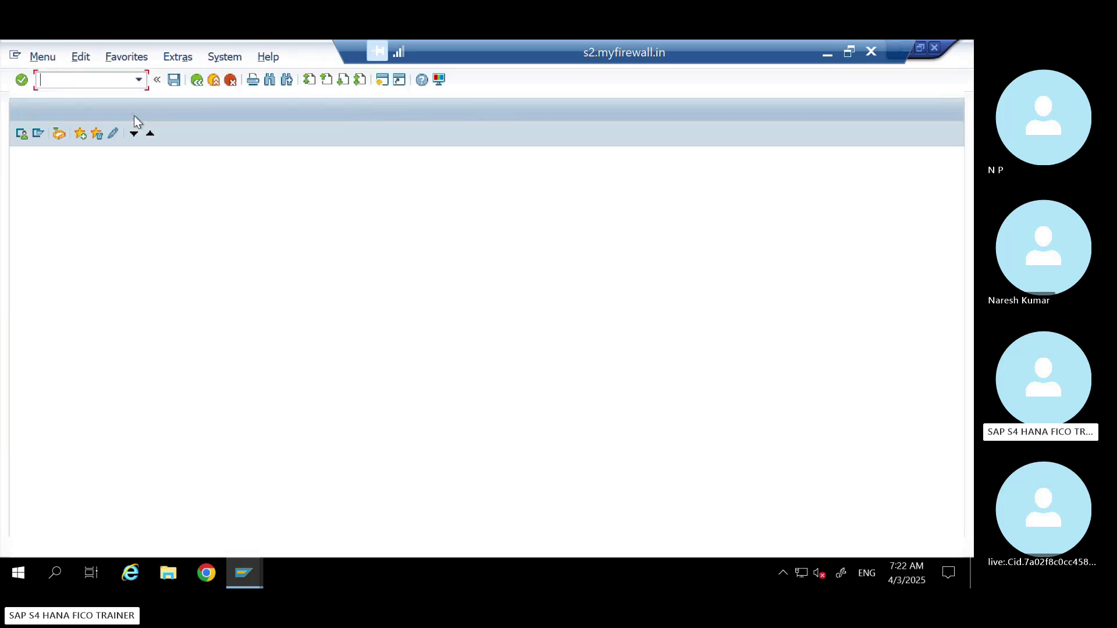
pyautogui.hotkey('alt', 'Tab')
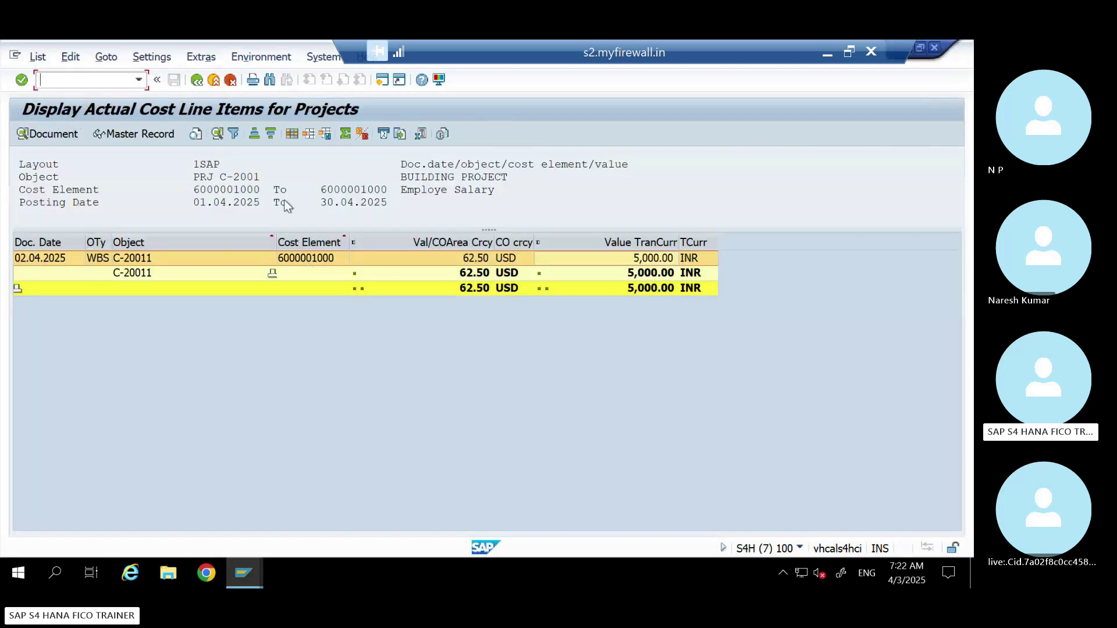
pyautogui.click(139, 85)
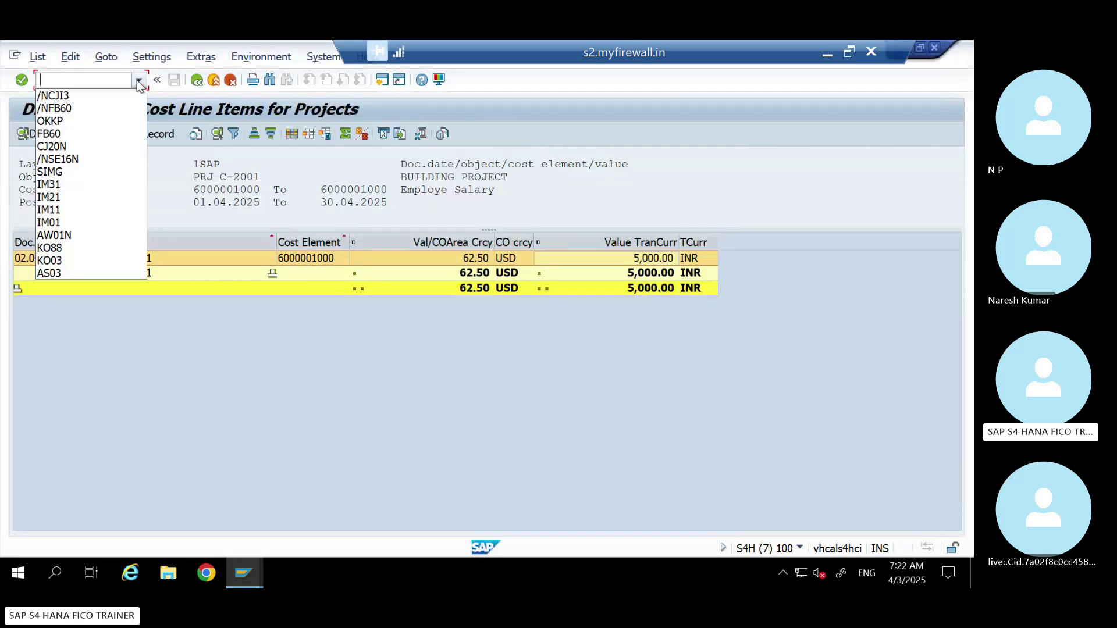
pyautogui.click(59, 93)
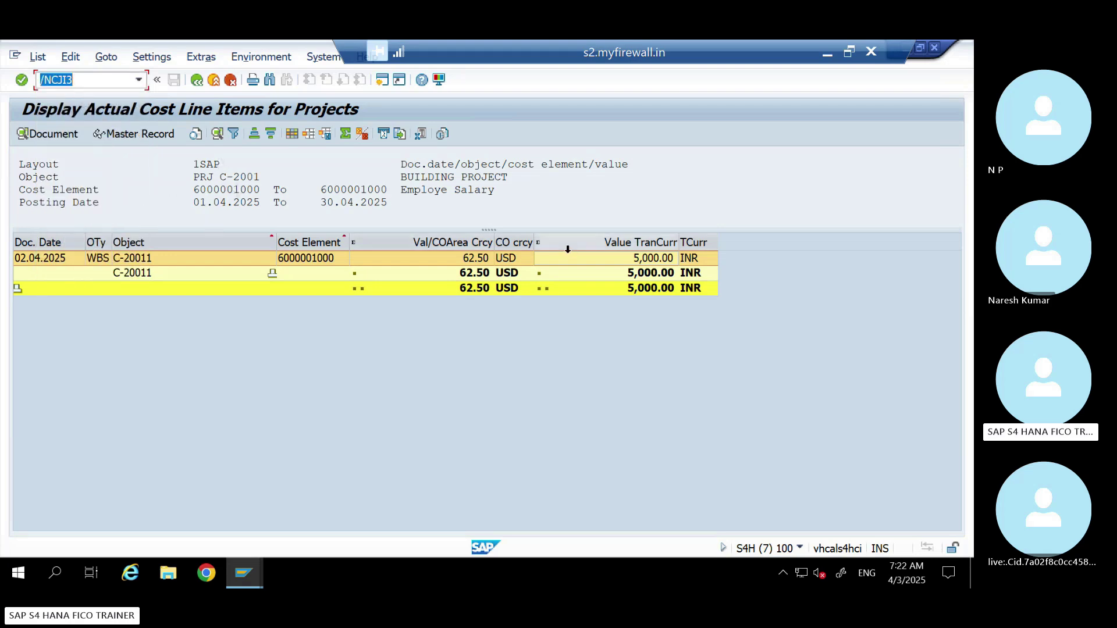
pyautogui.click(381, 80)
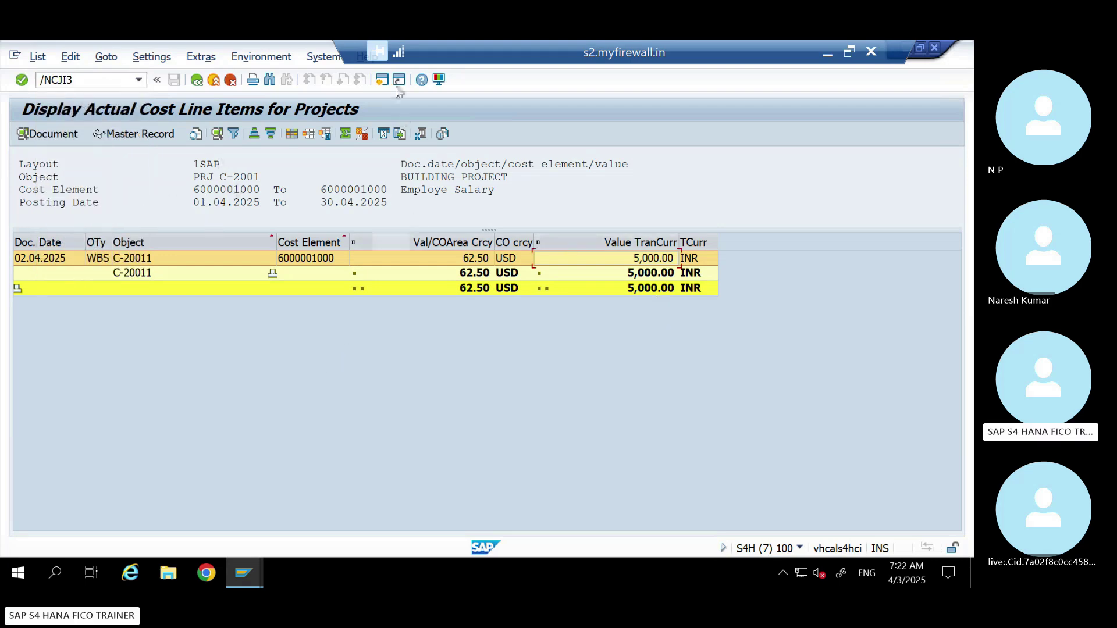
# - Switch to the Excel AUC PROCESS sheet, check the transaction code for Settlement WBS to AUC, and return to SAP
pyautogui.click(823, 56)
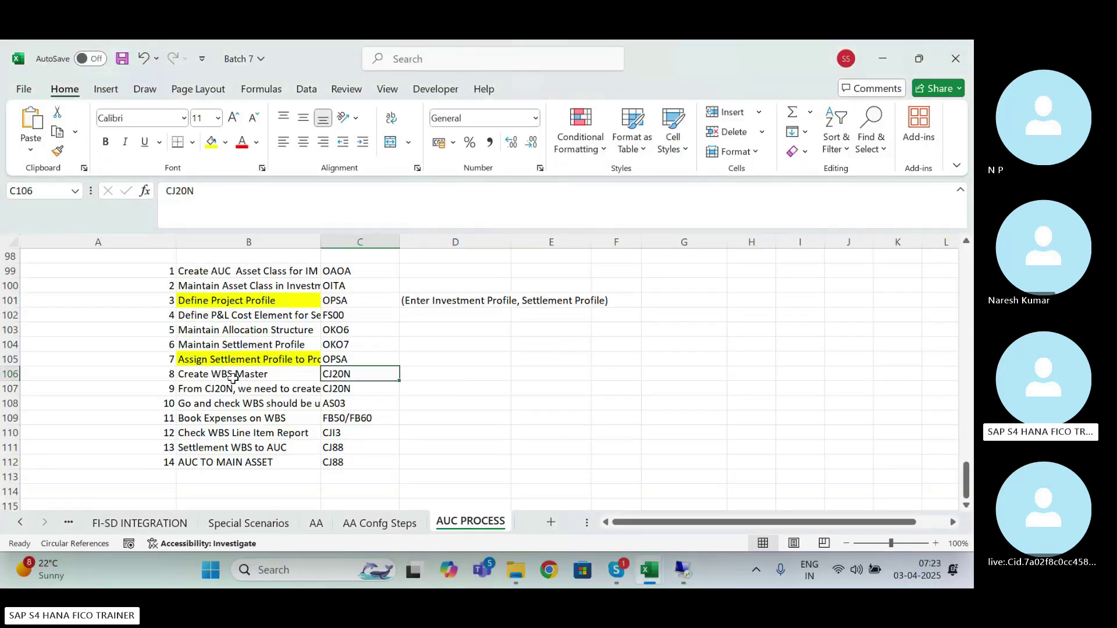
pyautogui.click(273, 450)
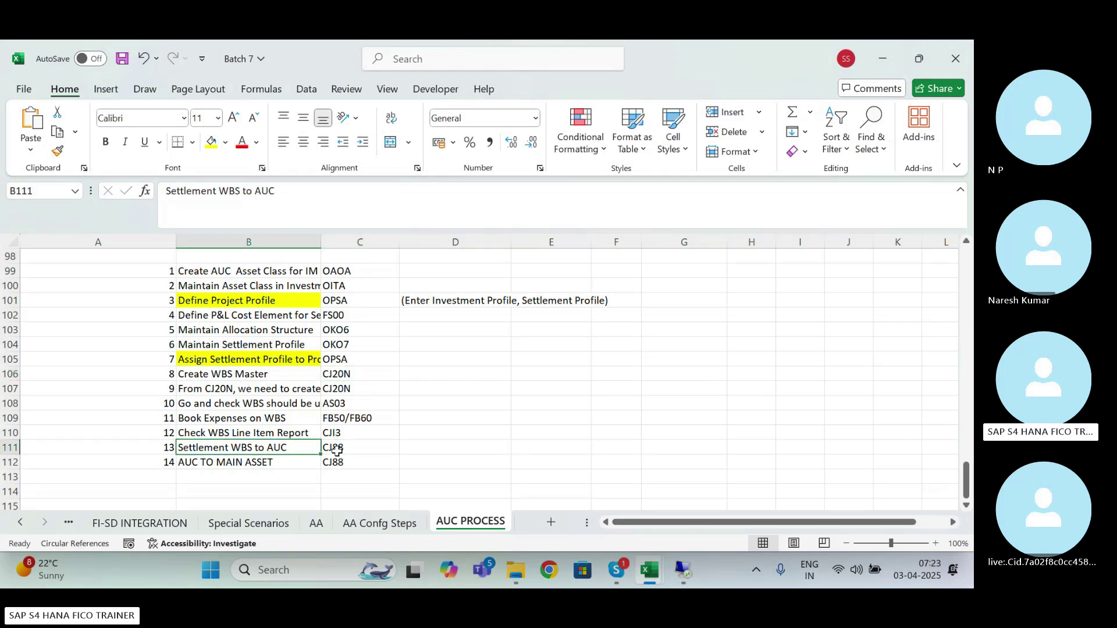
pyautogui.click(341, 449)
pyautogui.click(683, 572)
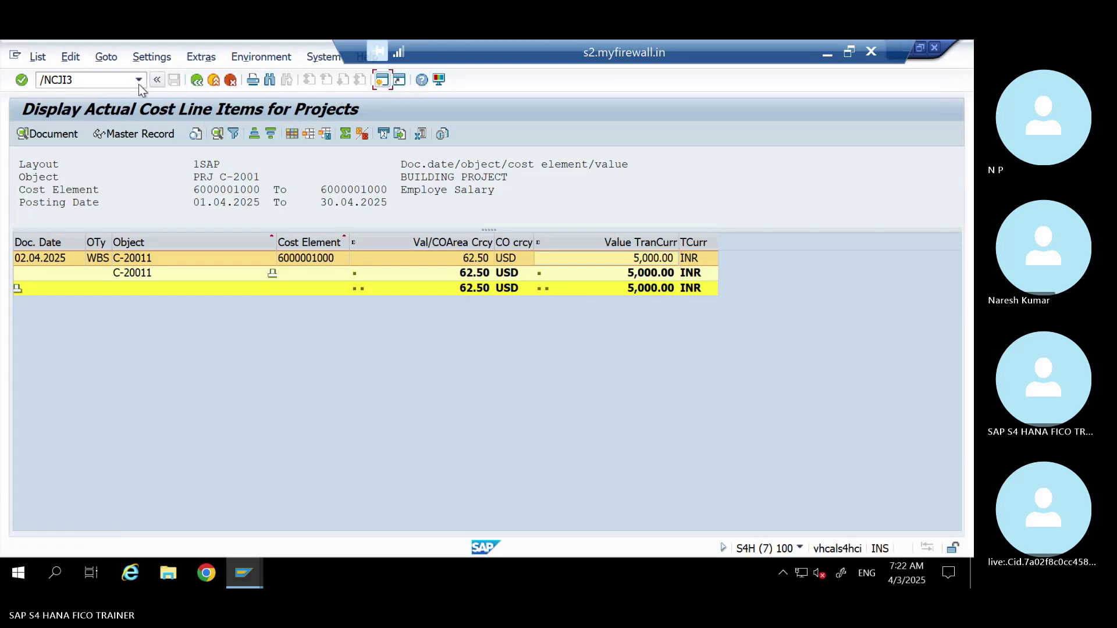
# - Start transaction CJ88 for actual settlement in the new session
pyautogui.hotkey('shift', 'F3')
pyautogui.write('CJ')
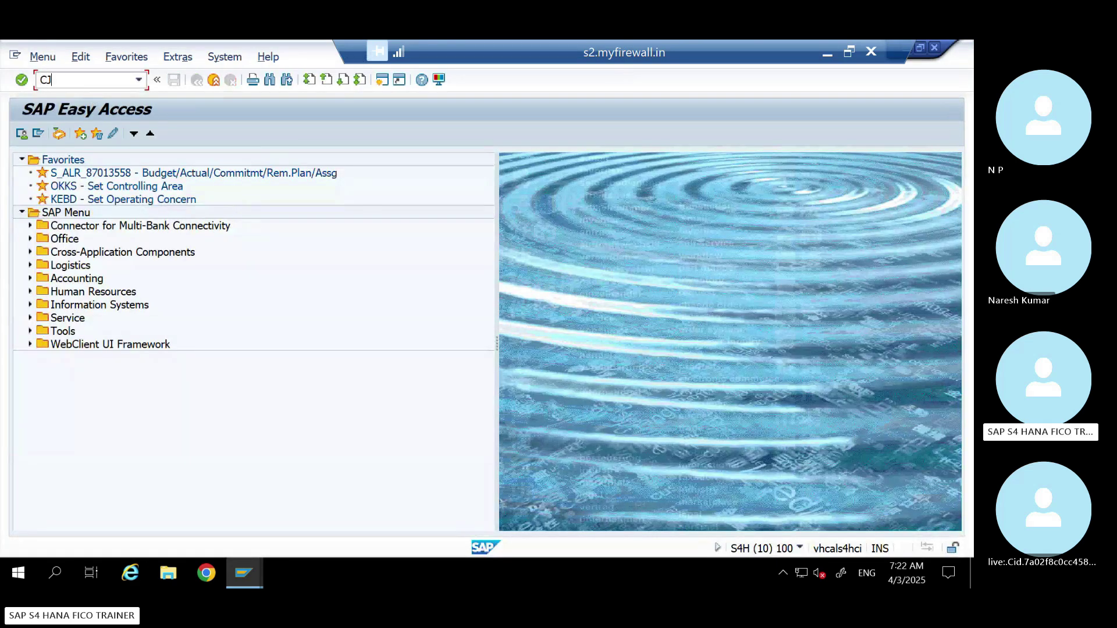
pyautogui.write('88')
pyautogui.press('Return')
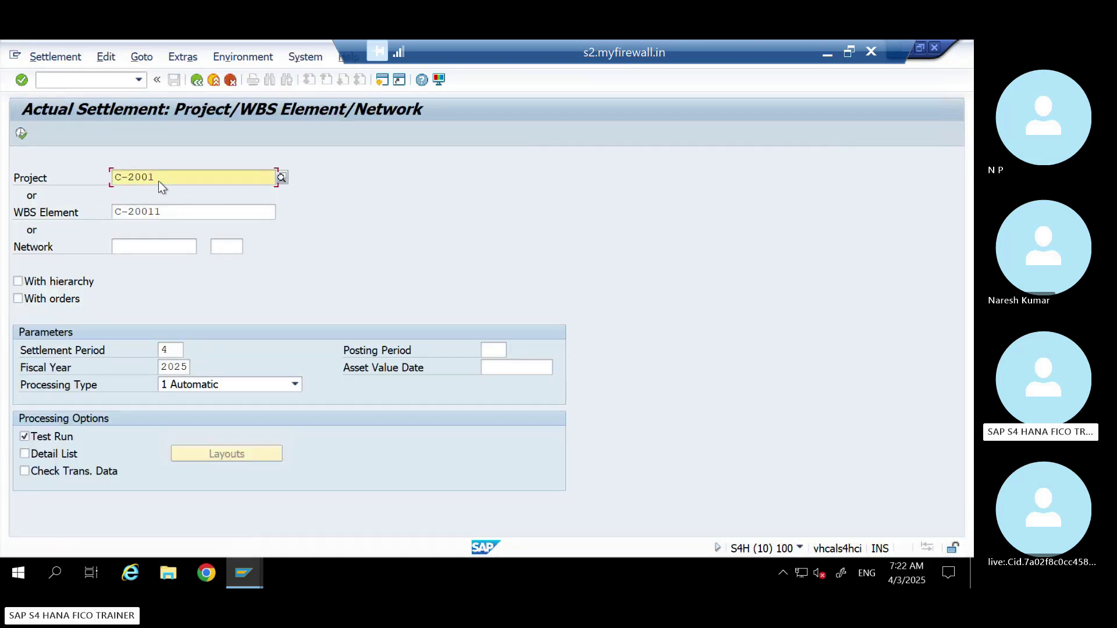
# - Clear the project from the settlement selection and enter only WBS element C-20011
pyautogui.moveTo(157, 177); pyautogui.dragTo(78, 183)
pyautogui.moveTo(179, 214); pyautogui.dragTo(79, 219)
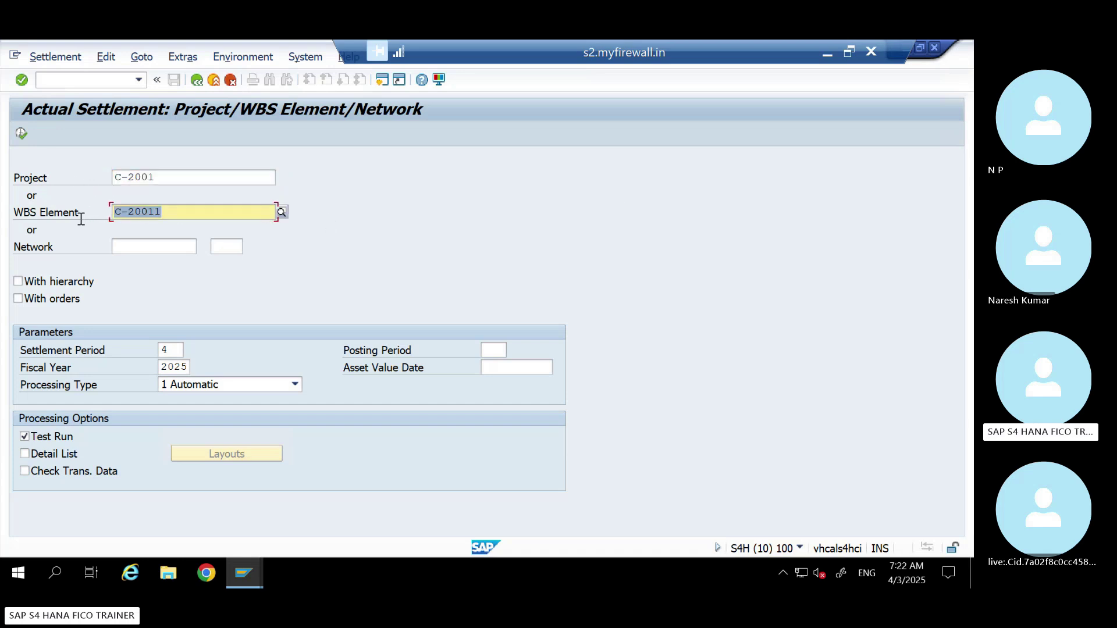
pyautogui.press('BackSpace')
pyautogui.click(158, 177)
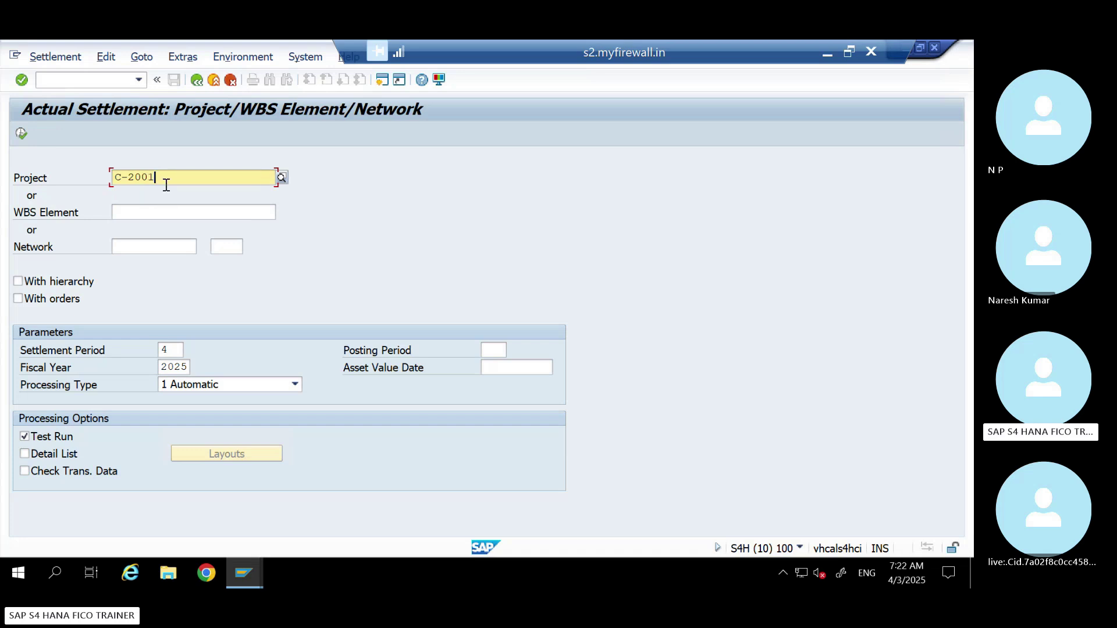
pyautogui.press('BackSpace')
pyautogui.press('BackSpace')
pyautogui.press('BackSpace')
pyautogui.press('BackSpace')
pyautogui.press('BackSpace')
pyautogui.press('BackSpace')
pyautogui.click(141, 212)
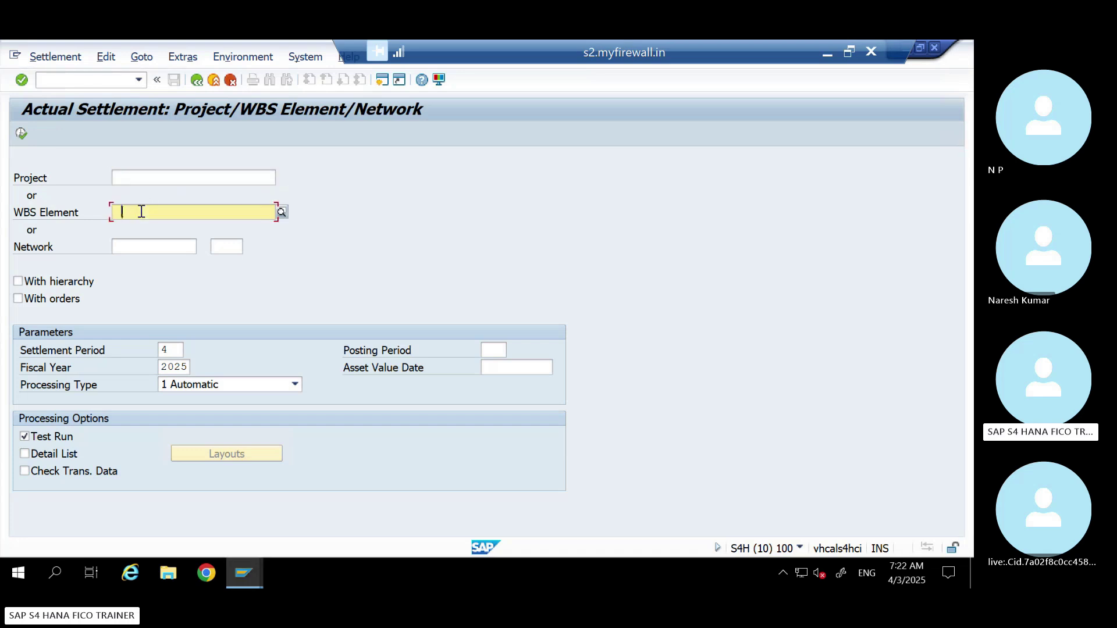
pyautogui.write('C-20011')
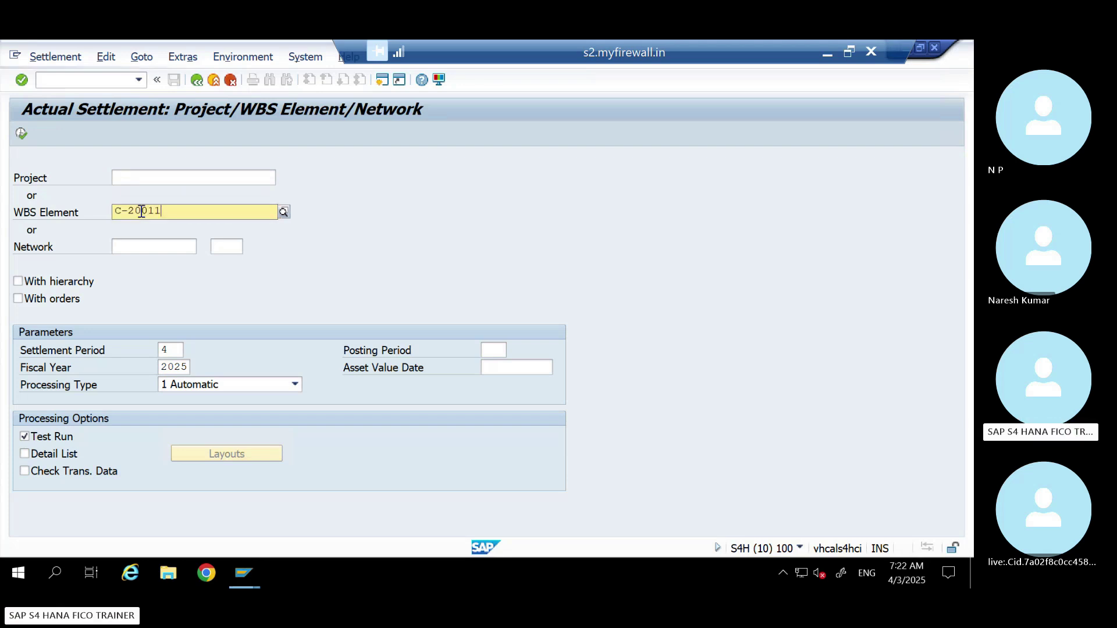
pyautogui.click(156, 244)
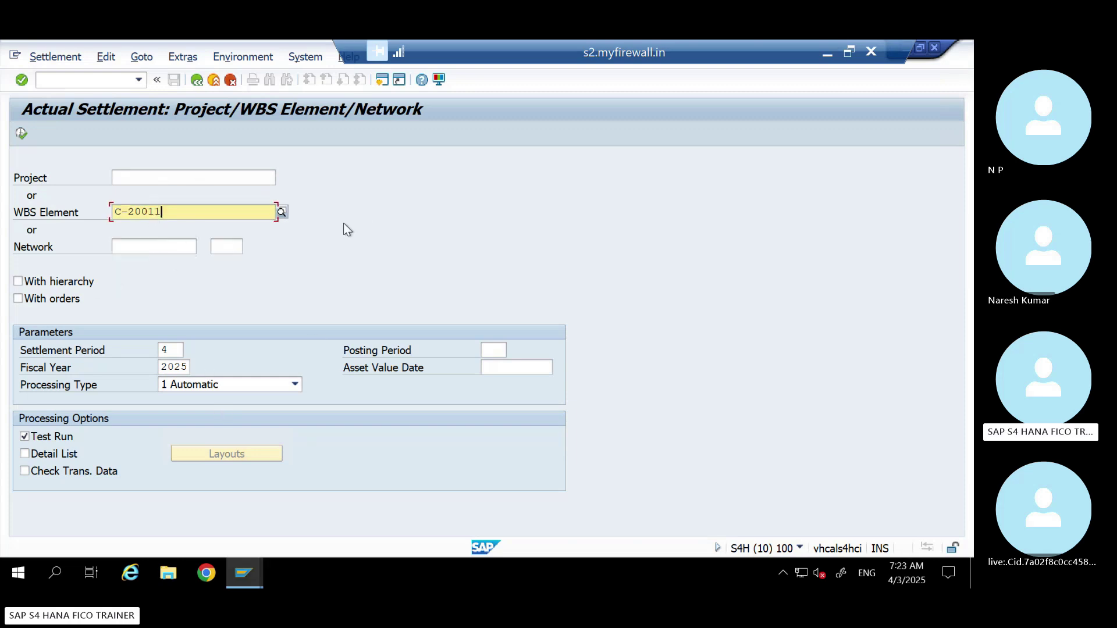
# - Enable Detail List and Check Trans. Data, run the settlement as a test, review its statistics, and return to the selection
pyautogui.click(25, 454)
pyautogui.click(24, 471)
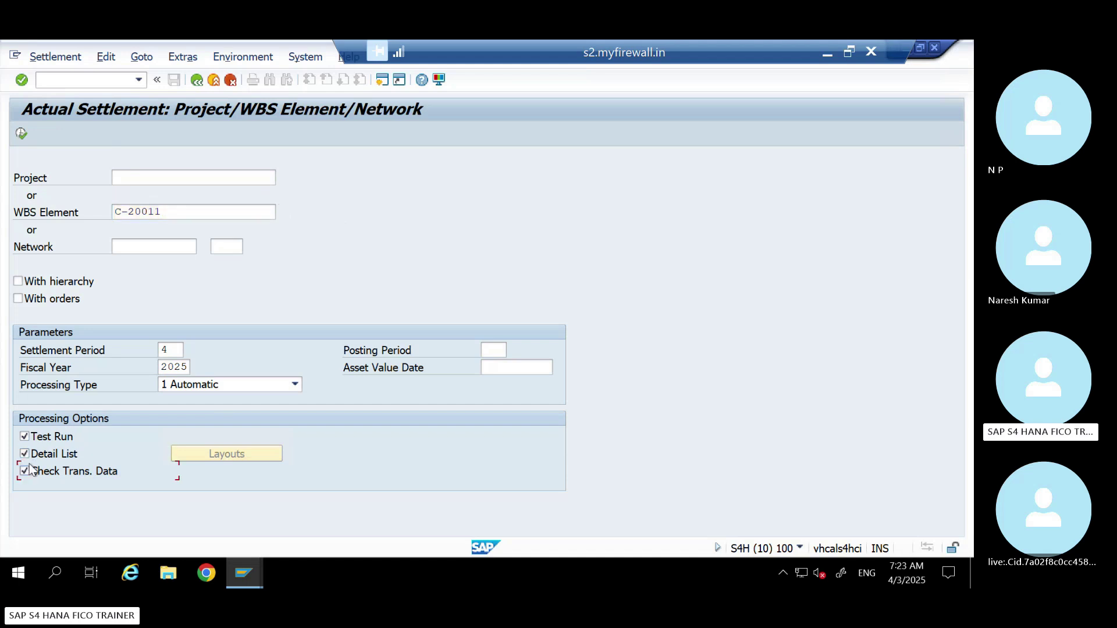
pyautogui.click(22, 135)
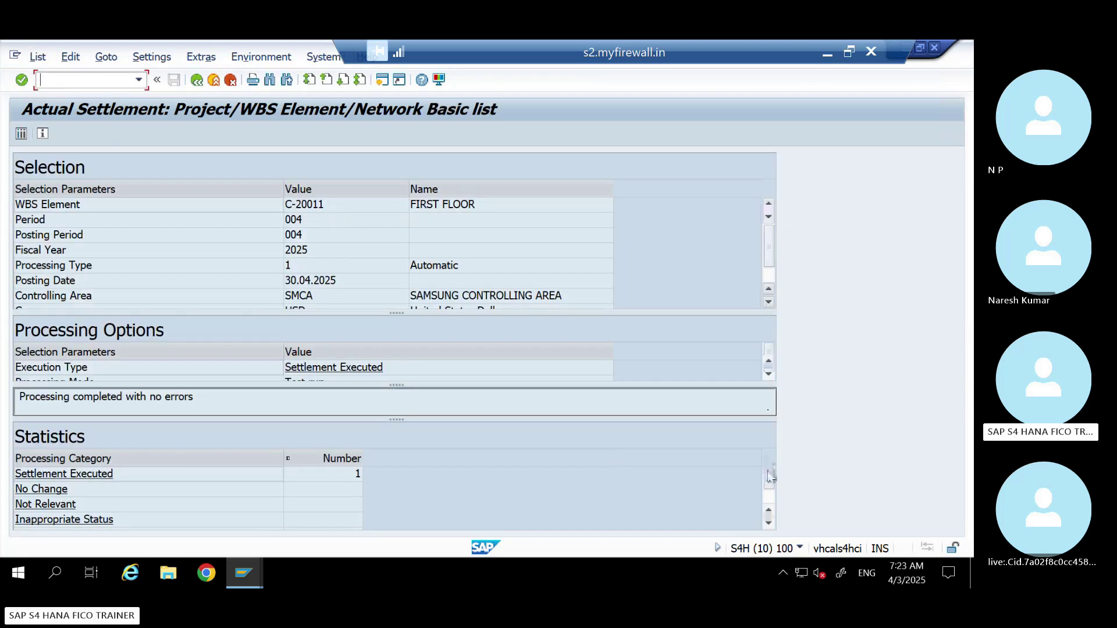
pyautogui.moveTo(769, 480); pyautogui.dragTo(768, 511)
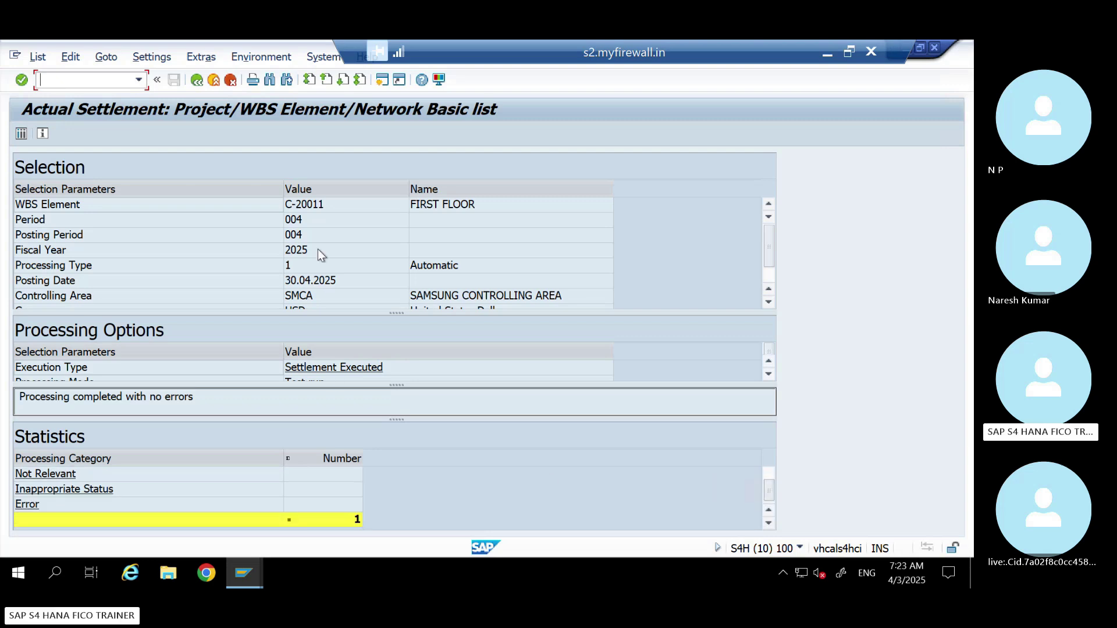
pyautogui.click(196, 81)
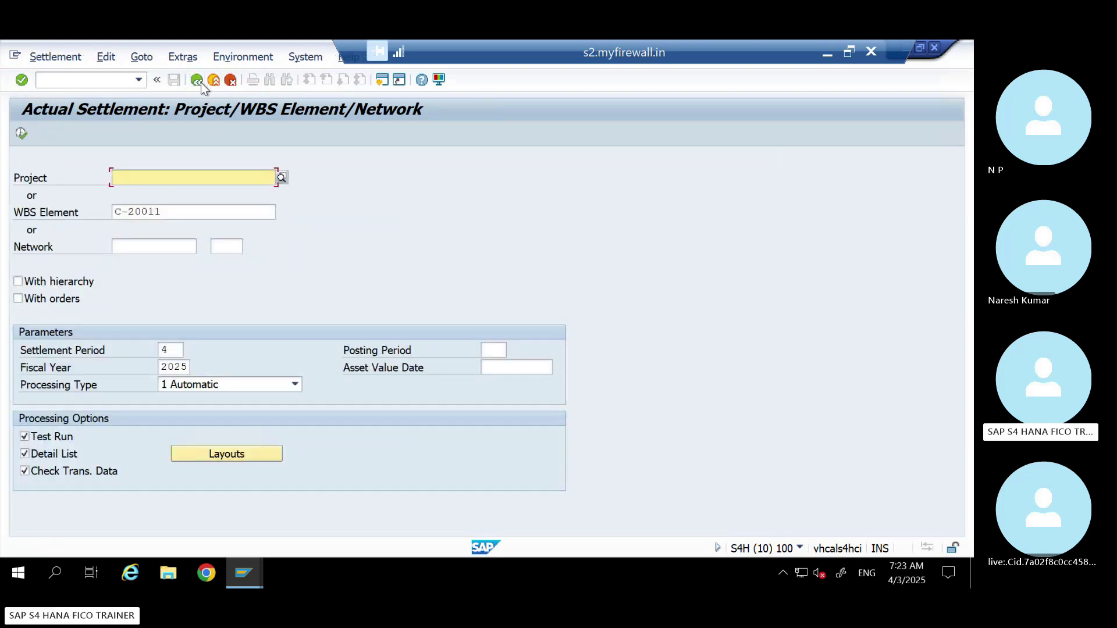
# - Execute the settlement with Test Run turned off and display the accounting documents from its detail list
pyautogui.click(34, 435)
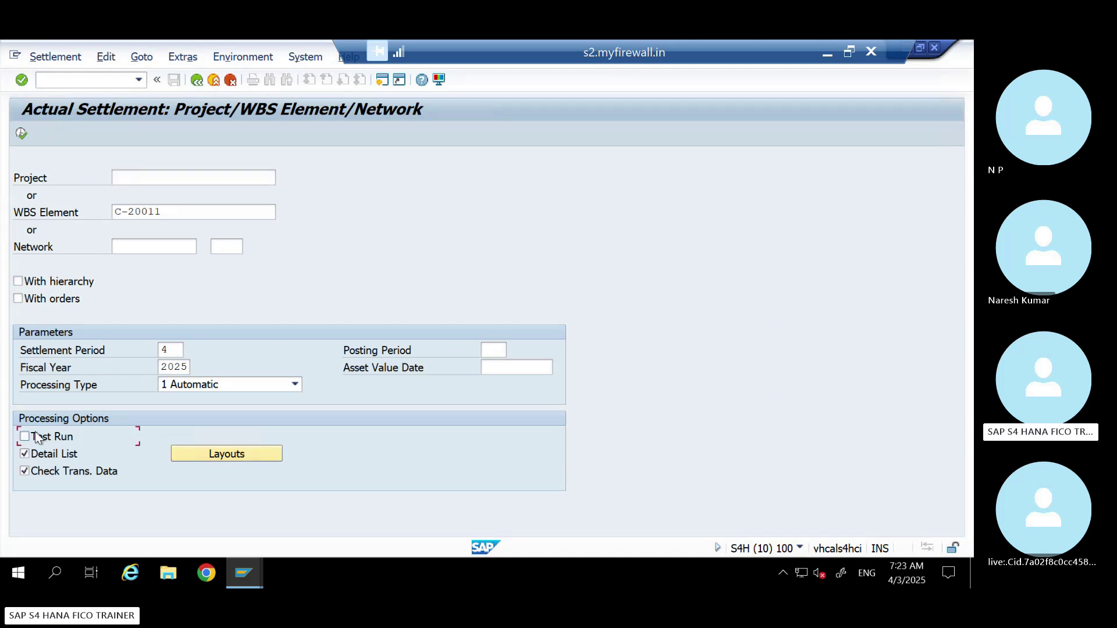
pyautogui.click(21, 135)
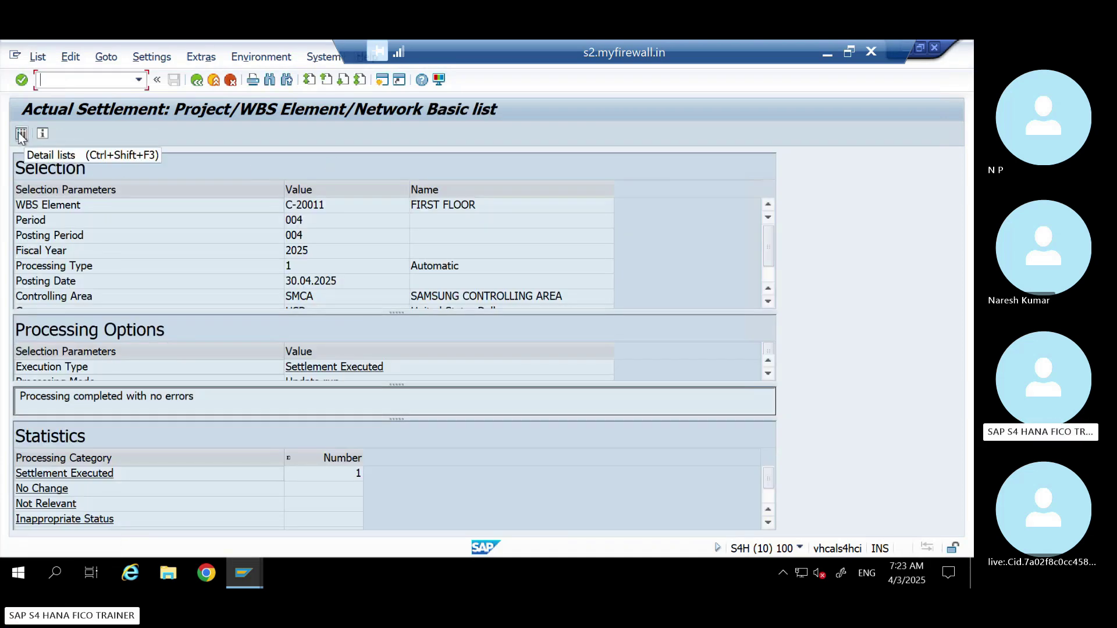
pyautogui.click(21, 134)
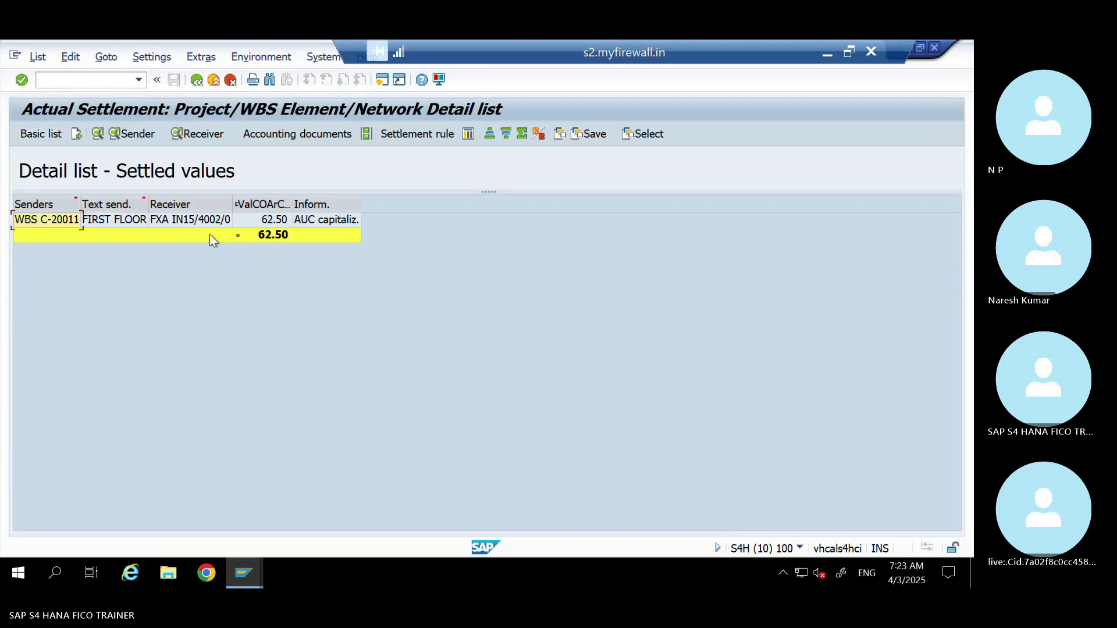
pyautogui.click(268, 136)
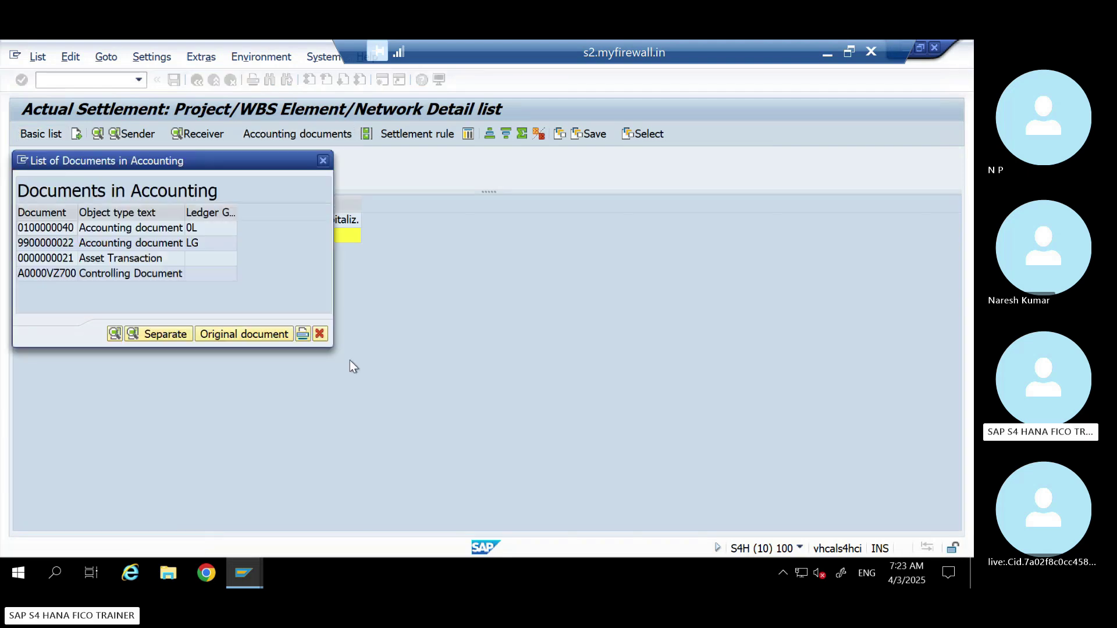
# - Open the ledger 0L accounting document created by the settlement and examine its credit and asset line items
pyautogui.click(174, 232)
pyautogui.doubleClick(175, 233)
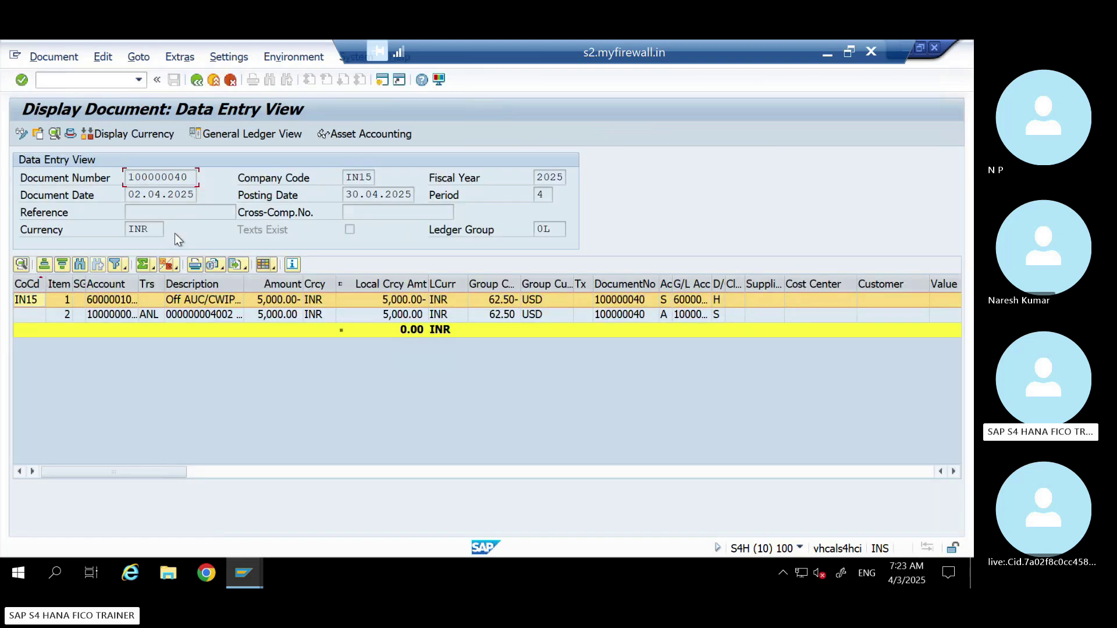
pyautogui.click(217, 314)
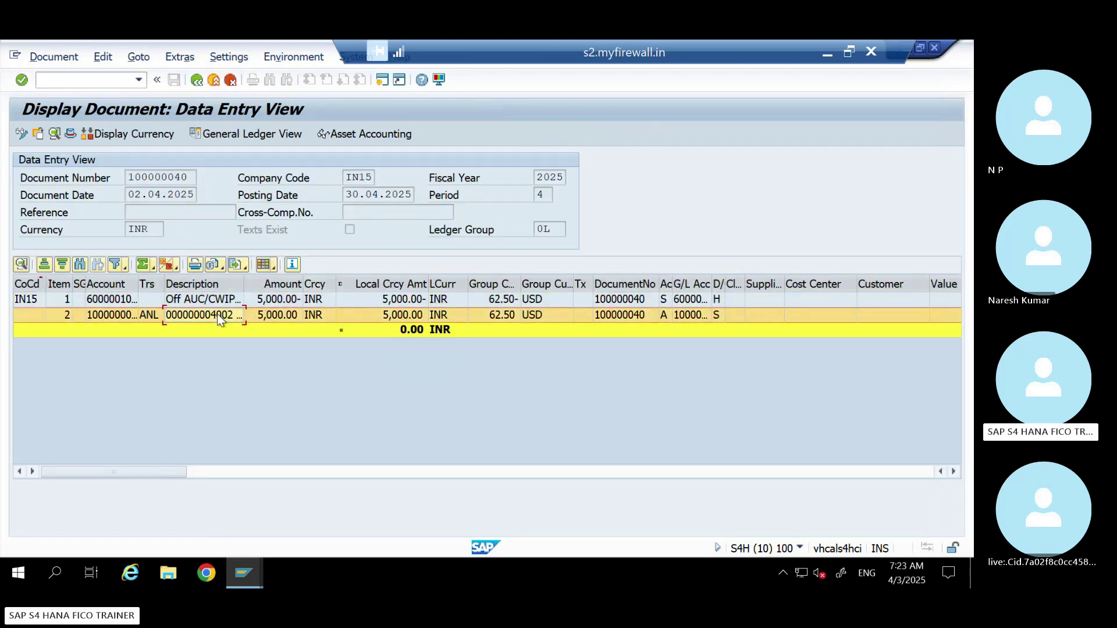
pyautogui.click(212, 303)
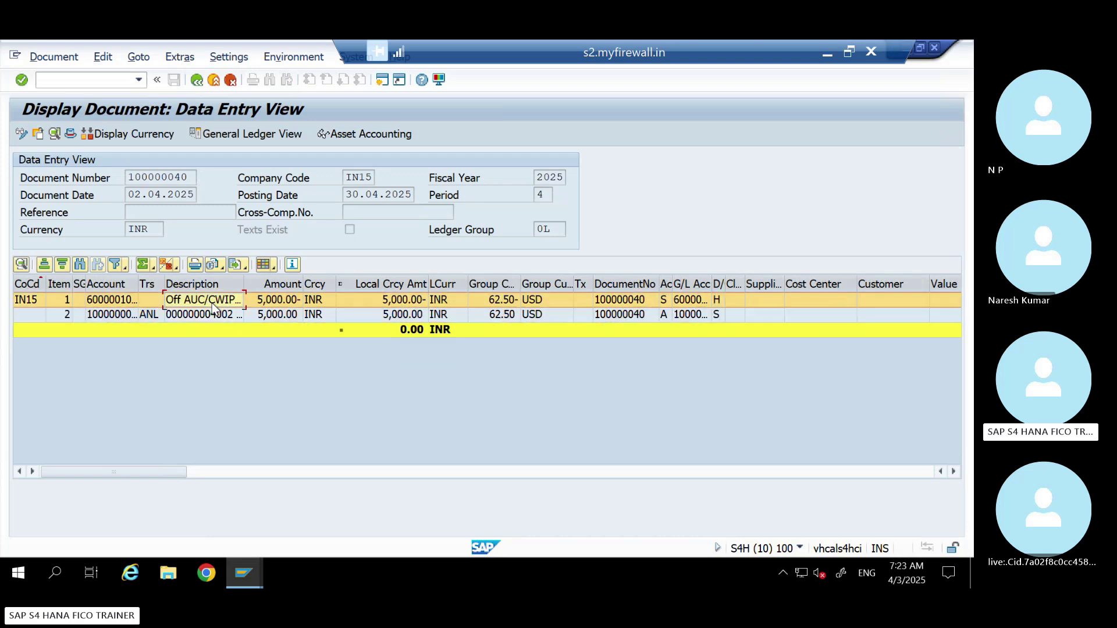
pyautogui.click(253, 574)
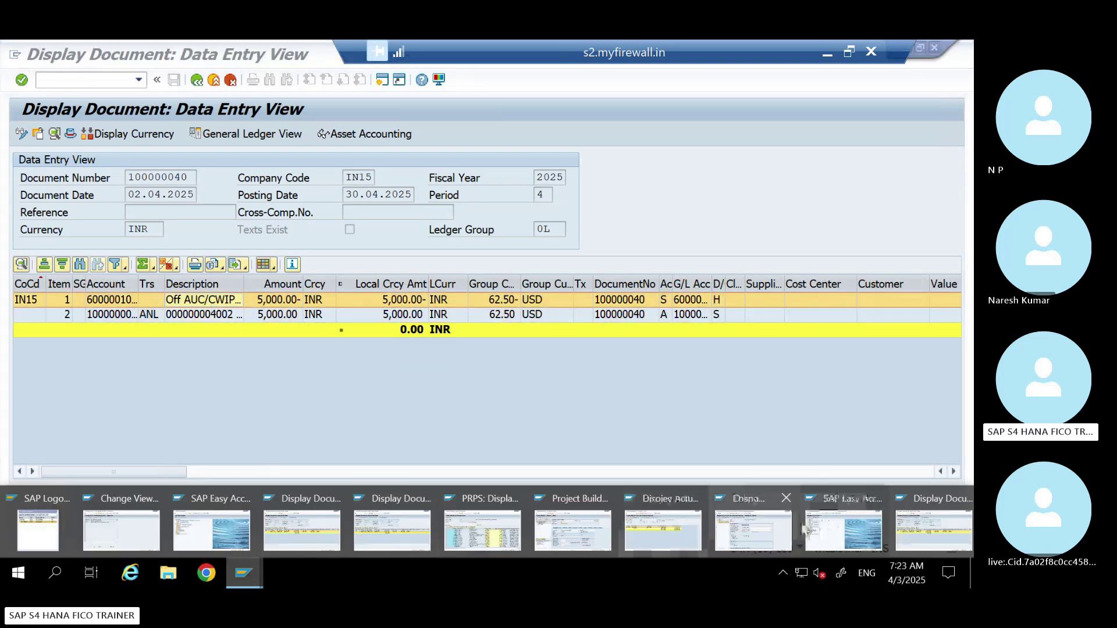
pyautogui.click(913, 526)
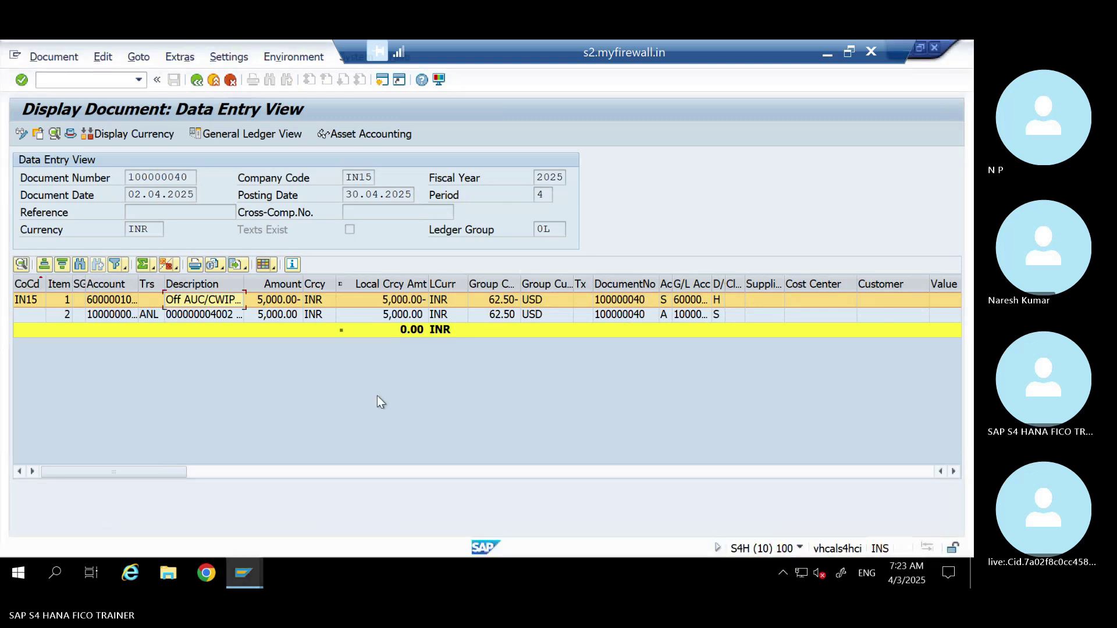
# - Switch to the project actual cost line items session, rerun the report, and check the balance of WBS element C-20011
pyautogui.click(249, 575)
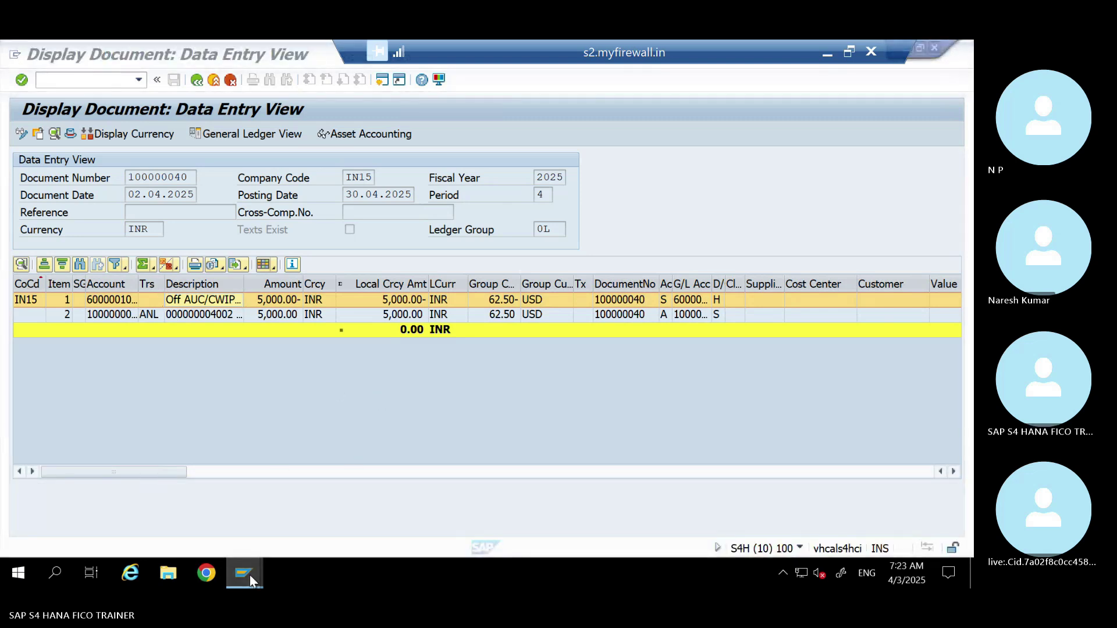
pyautogui.click(654, 534)
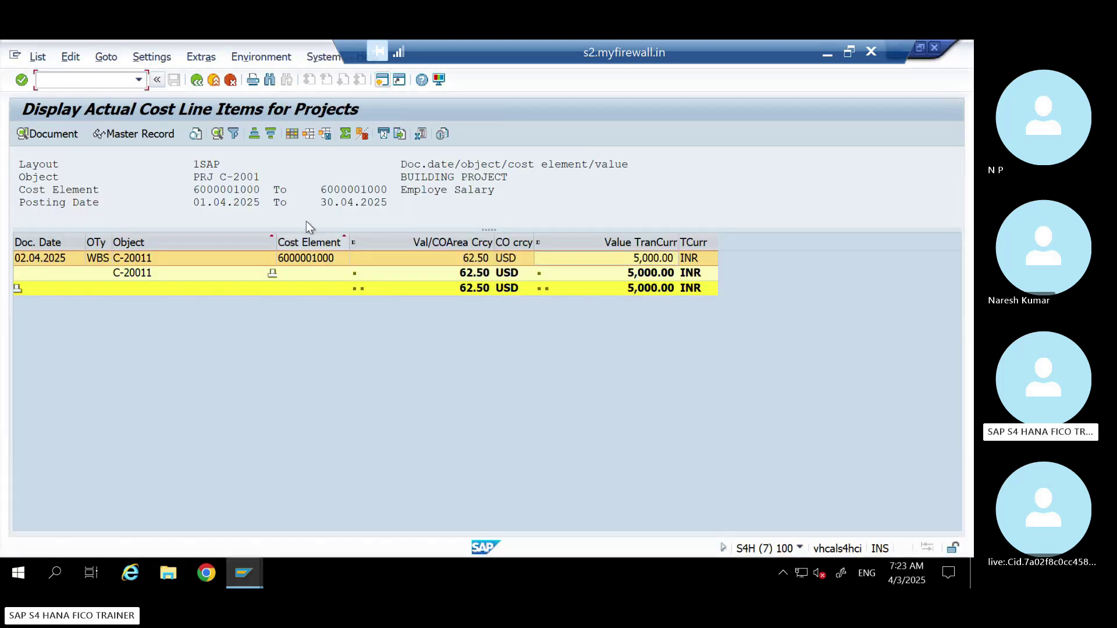
pyautogui.click(197, 80)
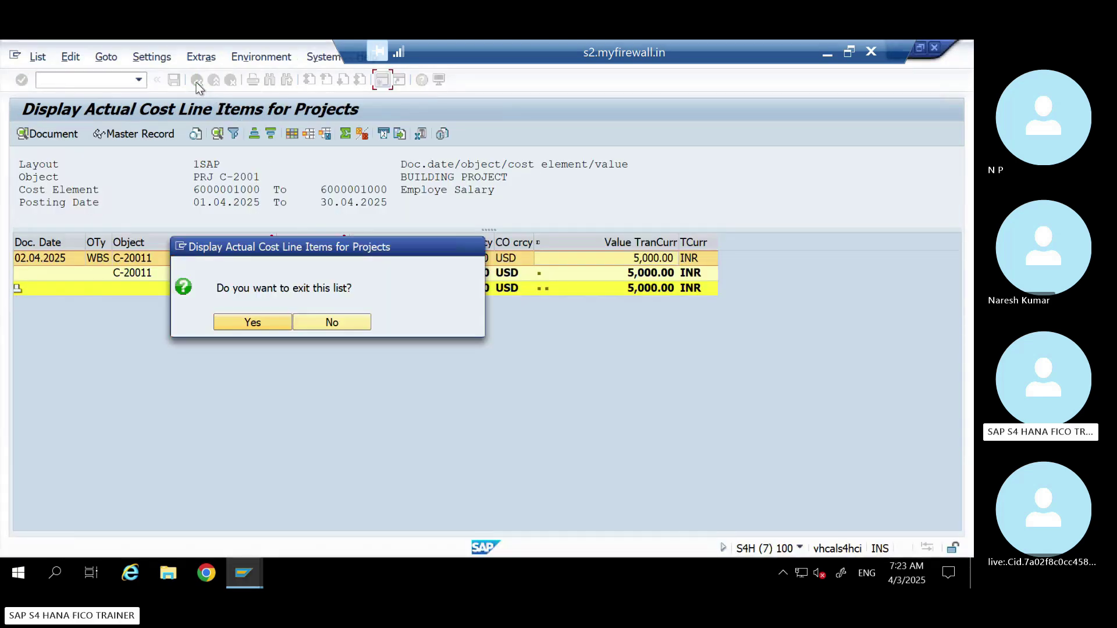
pyautogui.click(246, 322)
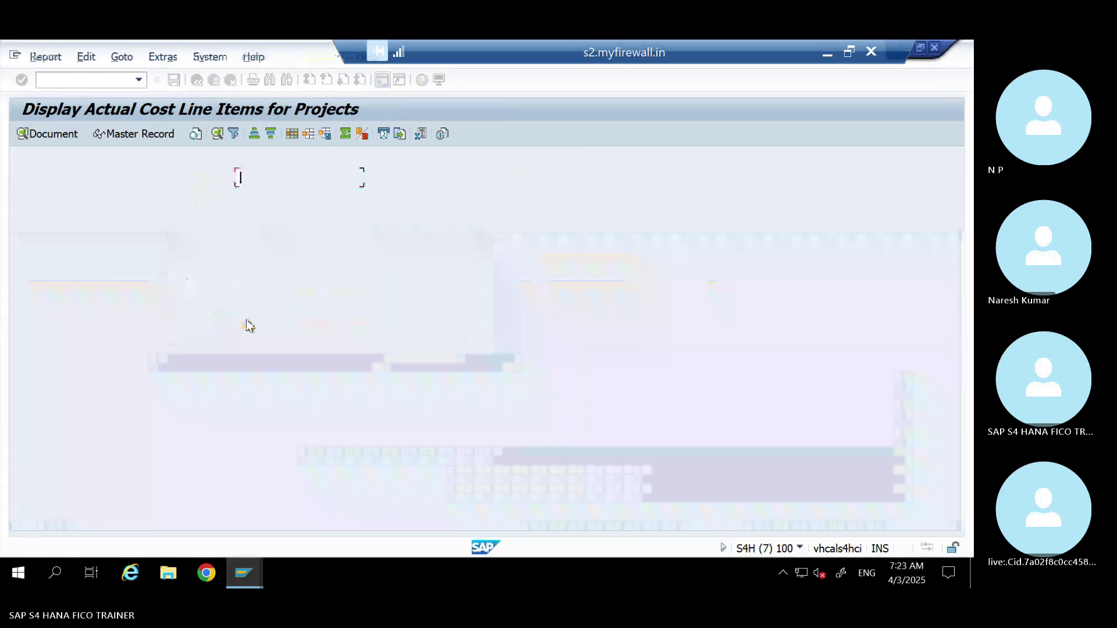
pyautogui.click(21, 134)
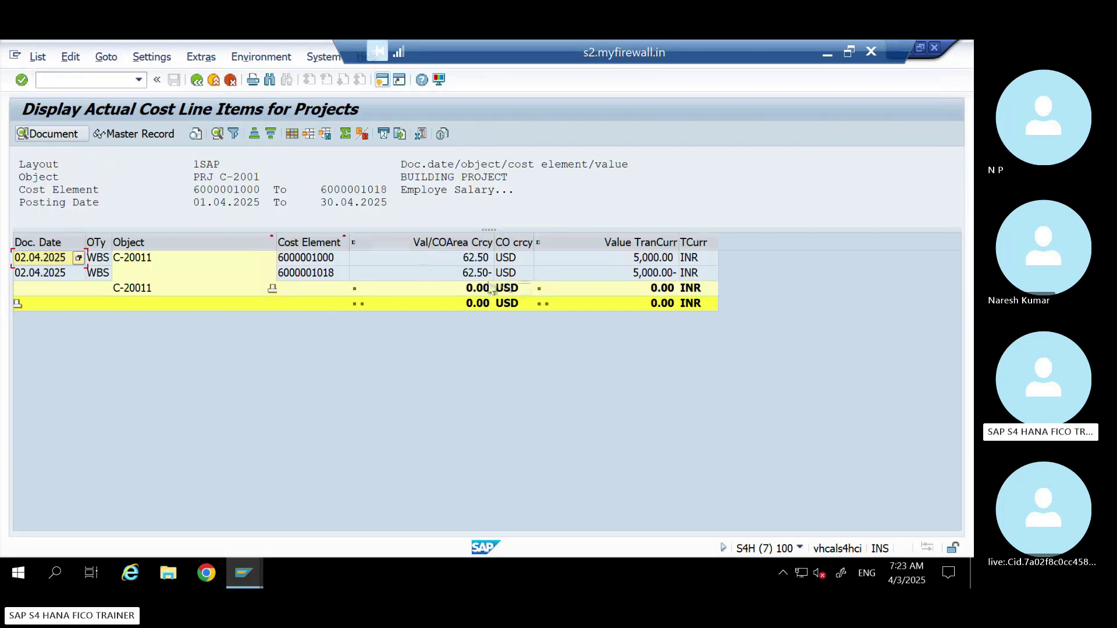
pyautogui.click(487, 291)
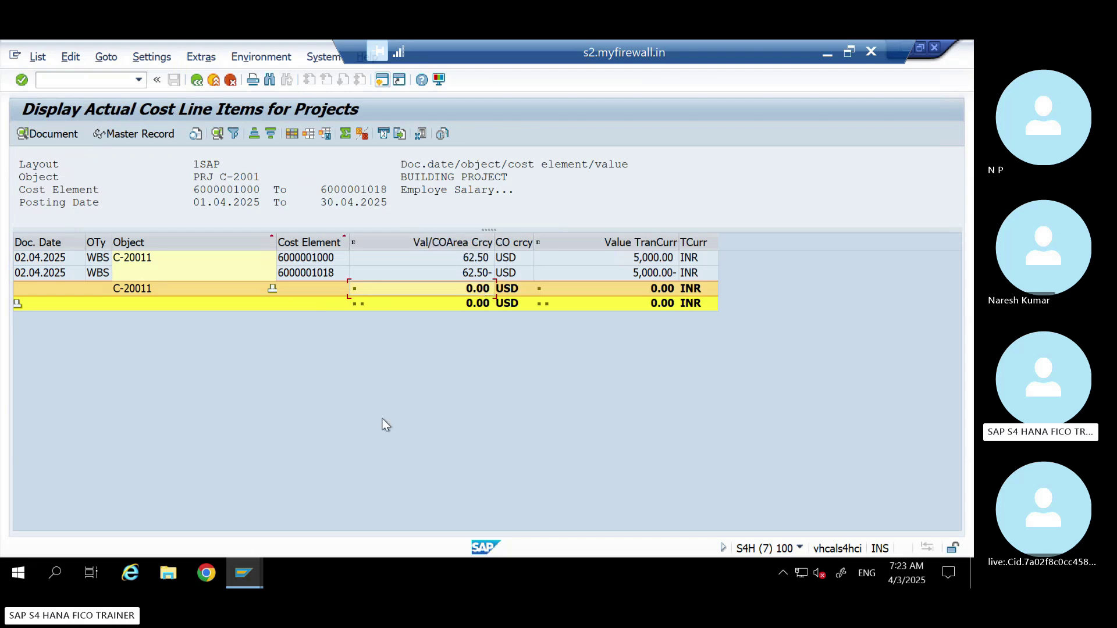
# - Switch to the Project Builder session and start creating a completed asset for WBS element FIRST FLOOR
pyautogui.click(239, 568)
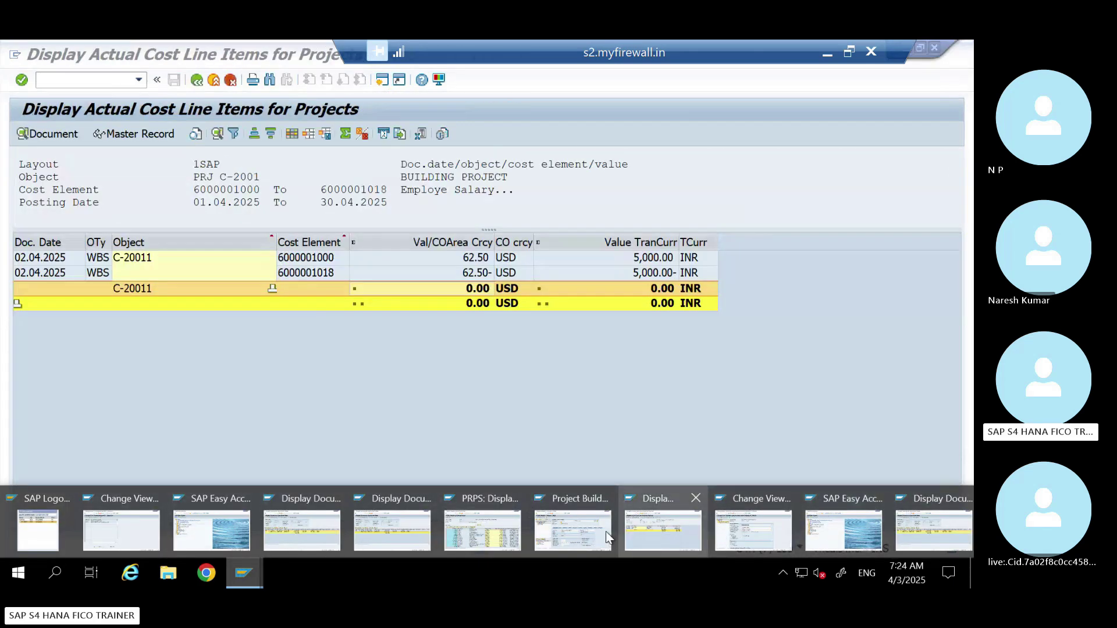
pyautogui.click(606, 532)
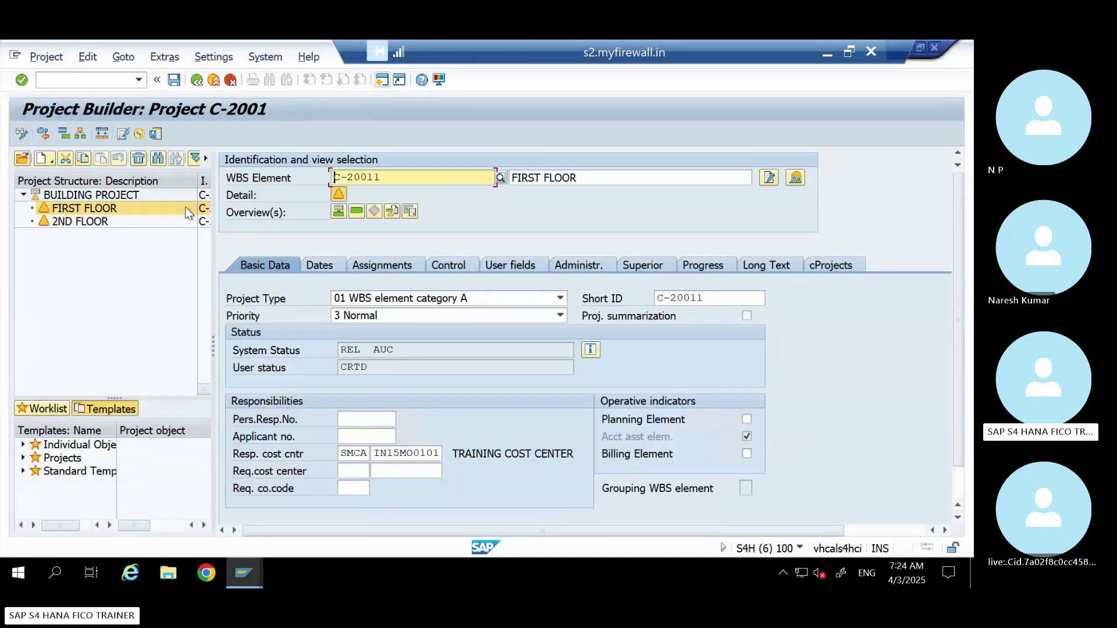
pyautogui.click(125, 58)
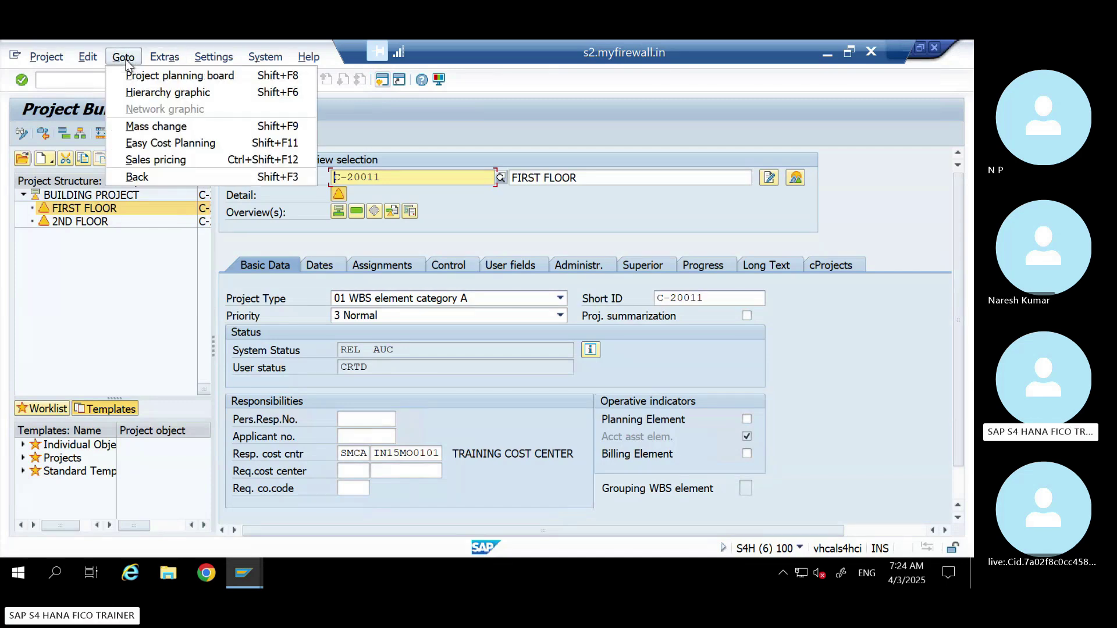
pyautogui.moveTo(88, 58)
pyautogui.moveTo(128, 165)
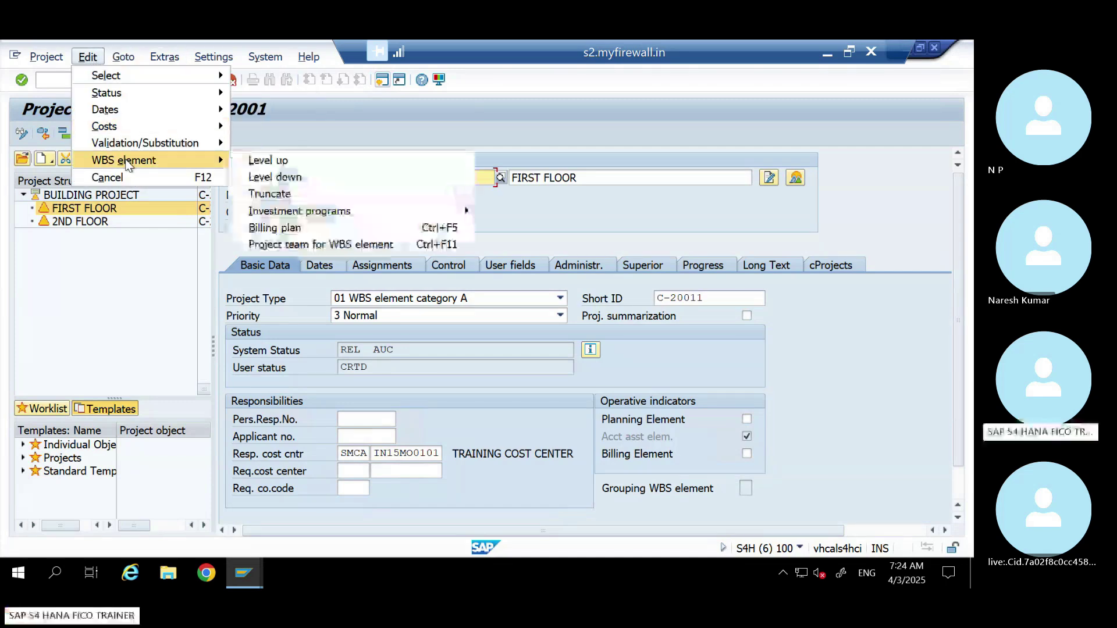
pyautogui.moveTo(305, 215)
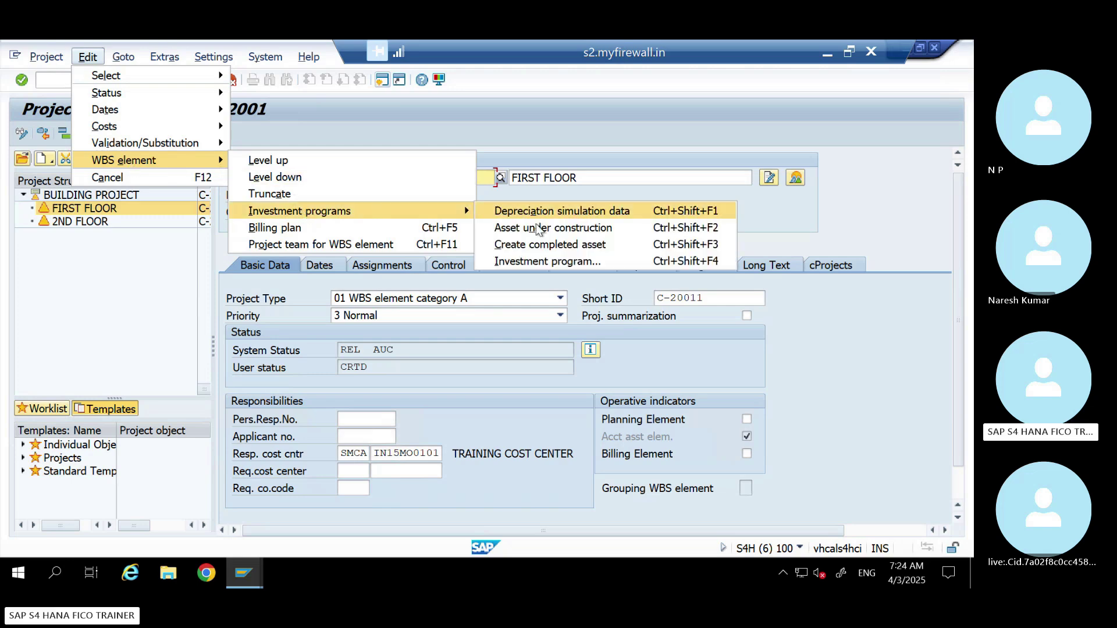
pyautogui.click(534, 244)
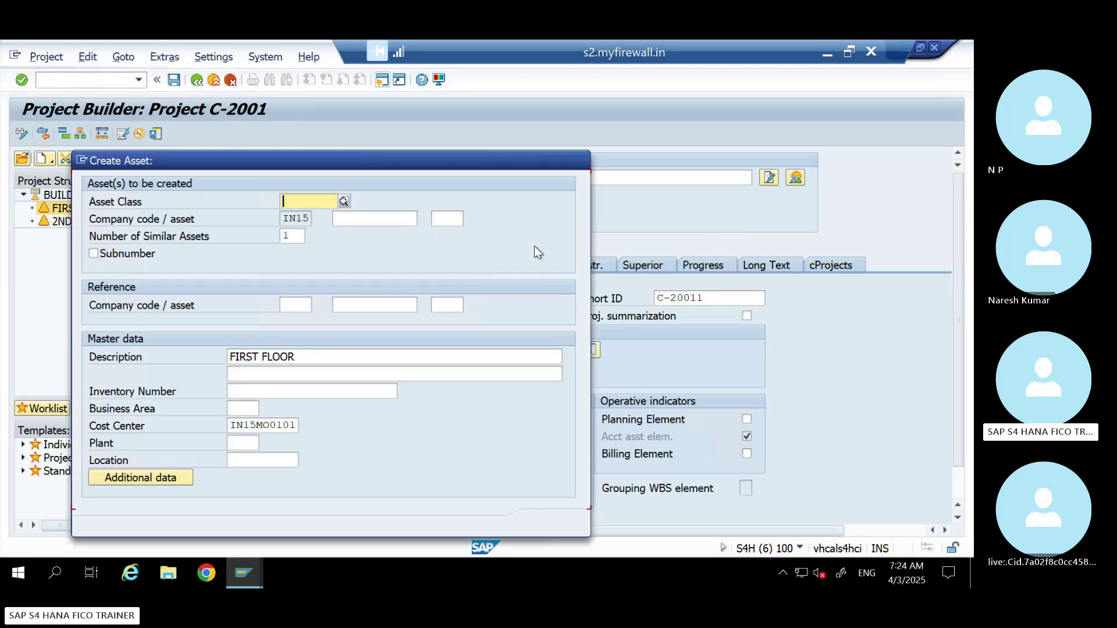
# - Create the completed asset with asset class FURNITUR, save the project, and dismiss the express information message
pyautogui.click(299, 201)
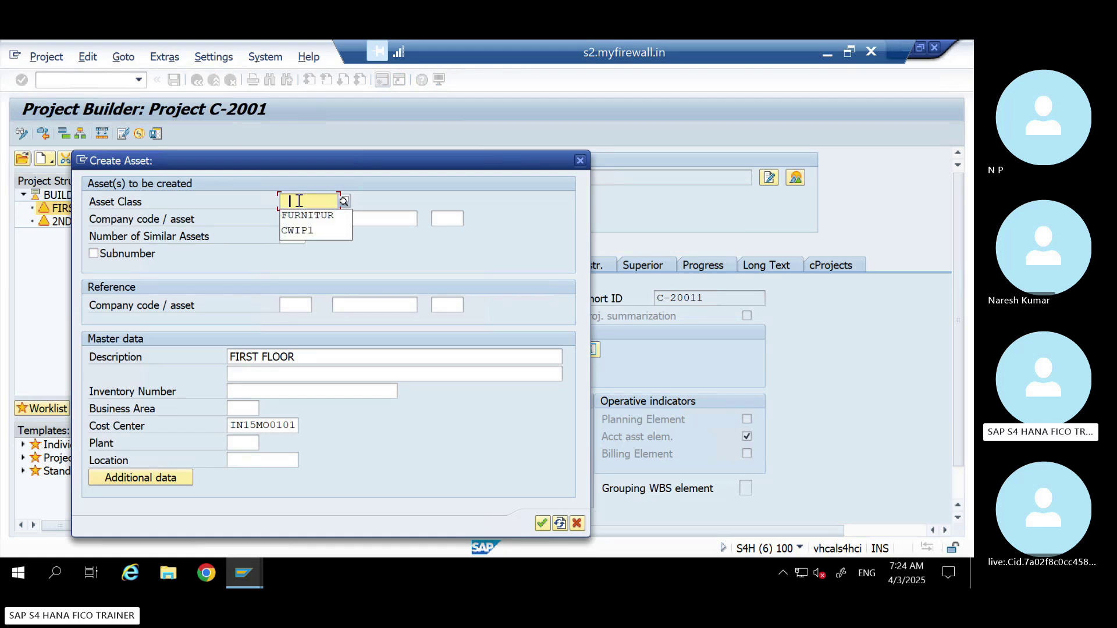
pyautogui.press('Down')
pyautogui.press('Return')
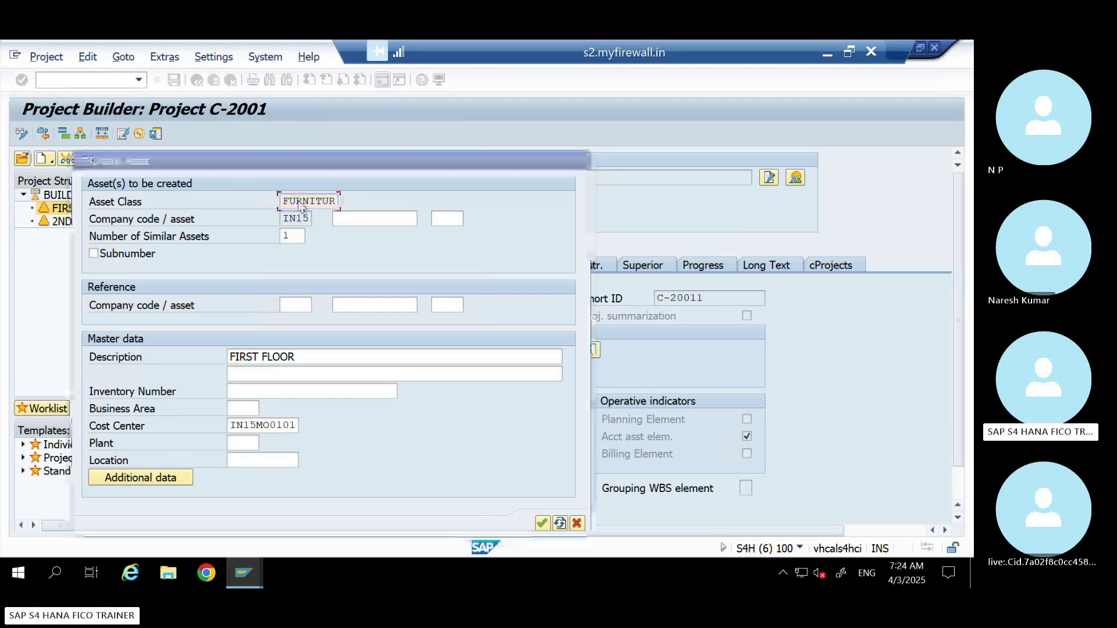
pyautogui.press('Return')
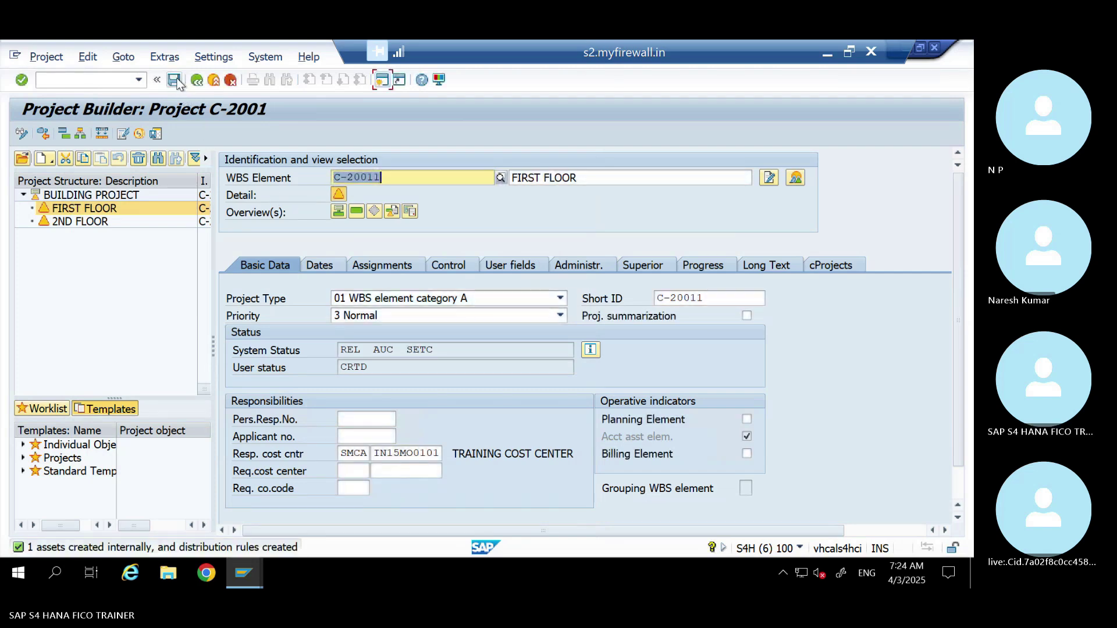
pyautogui.click(176, 82)
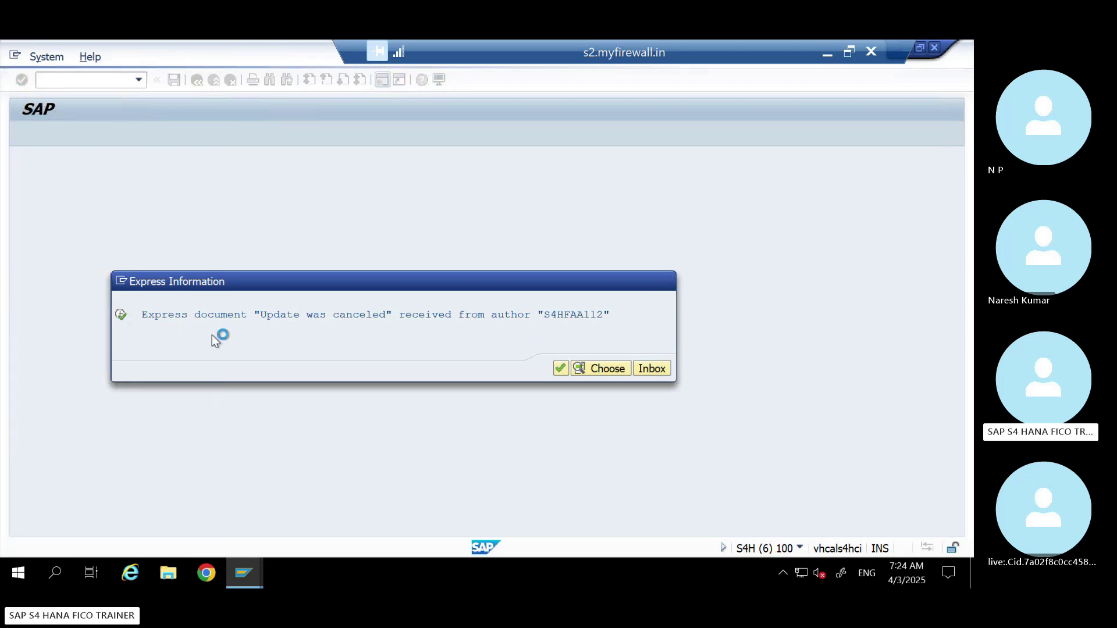
pyautogui.press('Return')
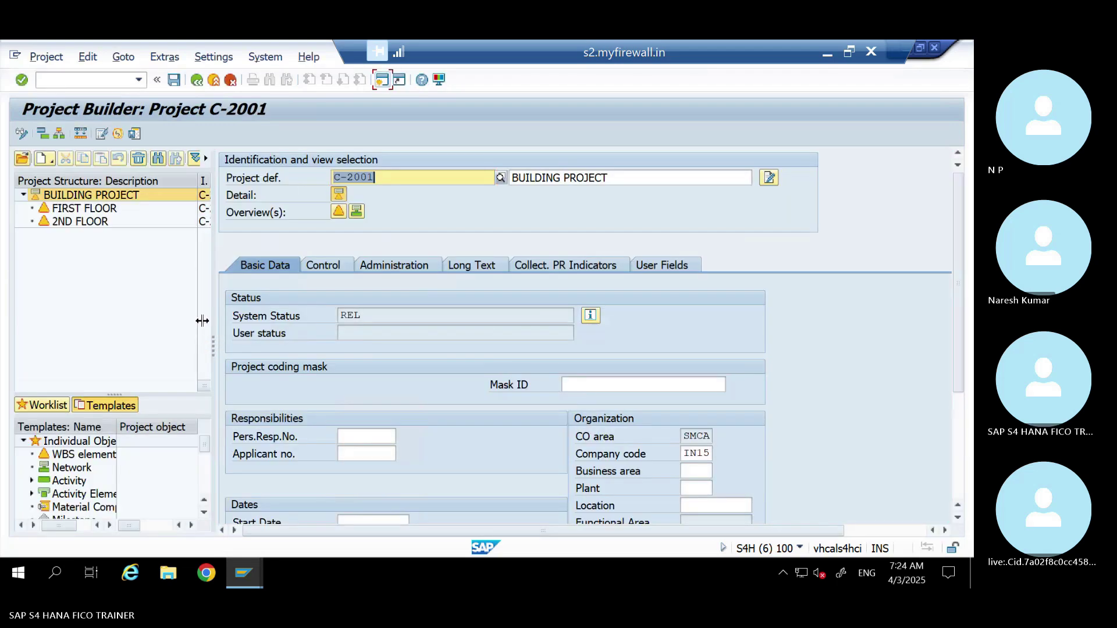
# - Open the settlement rule of WBS element FIRST FLOOR, check its distribution rule and receiver, and return to the project
pyautogui.click(97, 208)
pyautogui.click(123, 57)
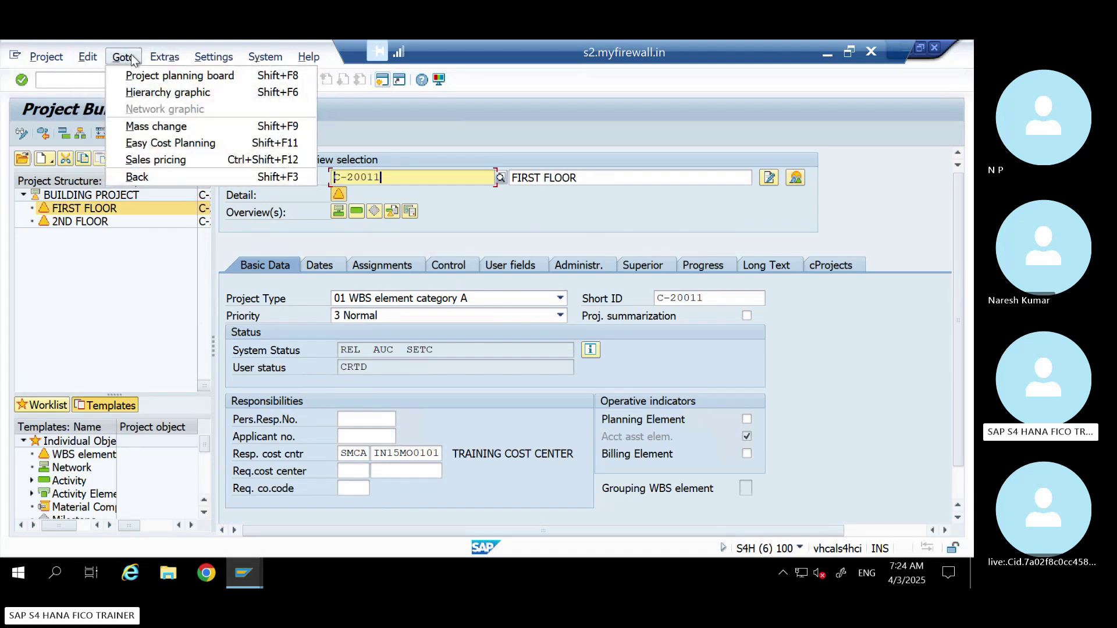
pyautogui.moveTo(87, 57)
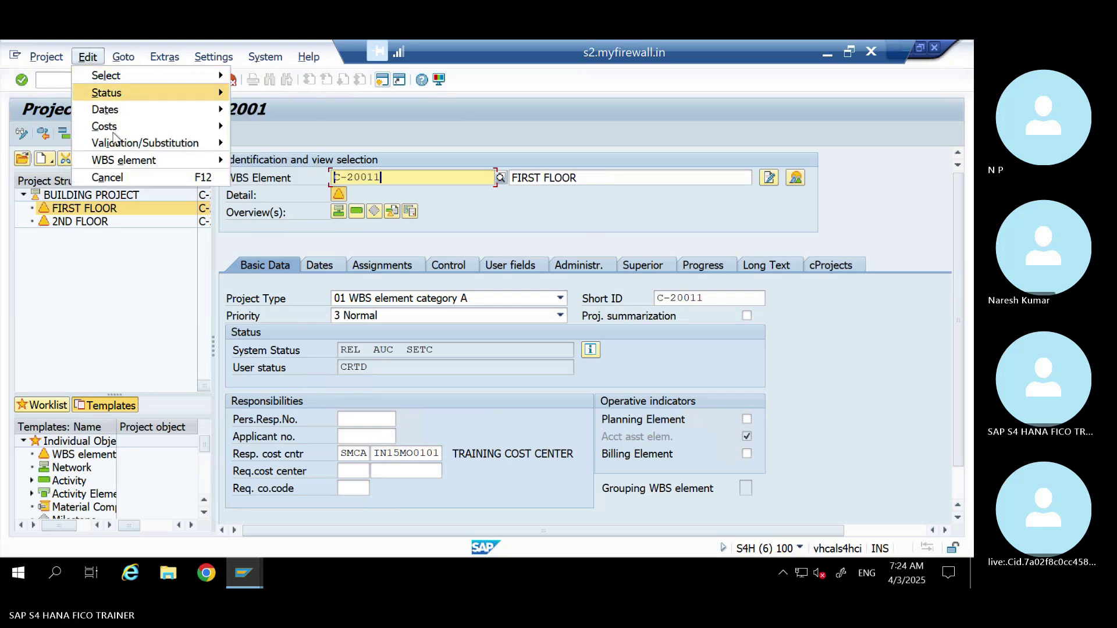
pyautogui.moveTo(175, 164)
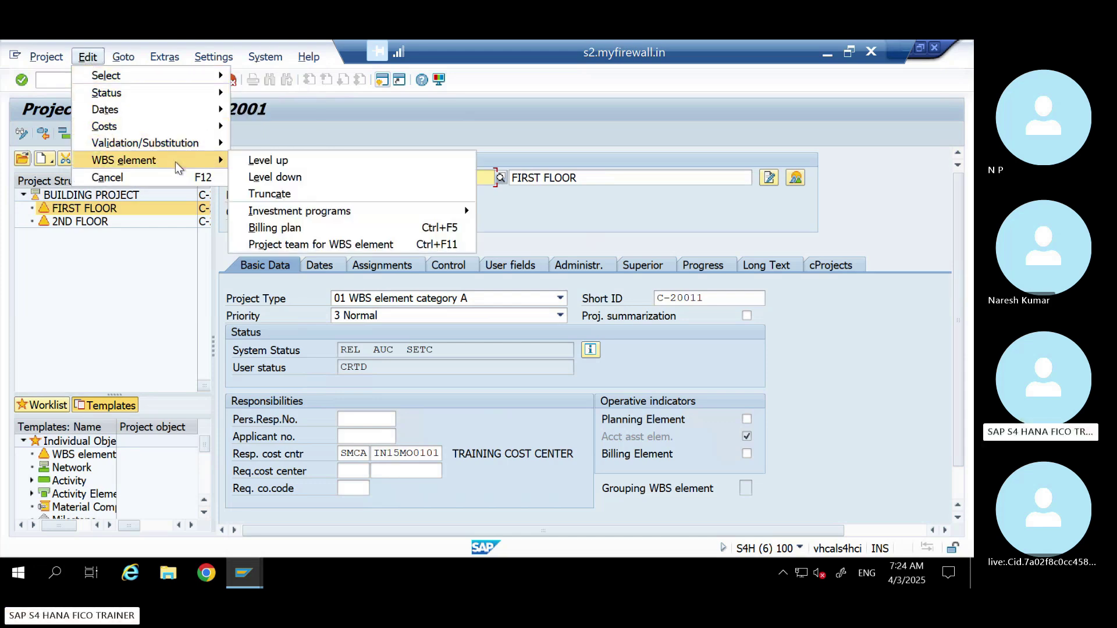
pyautogui.moveTo(142, 124)
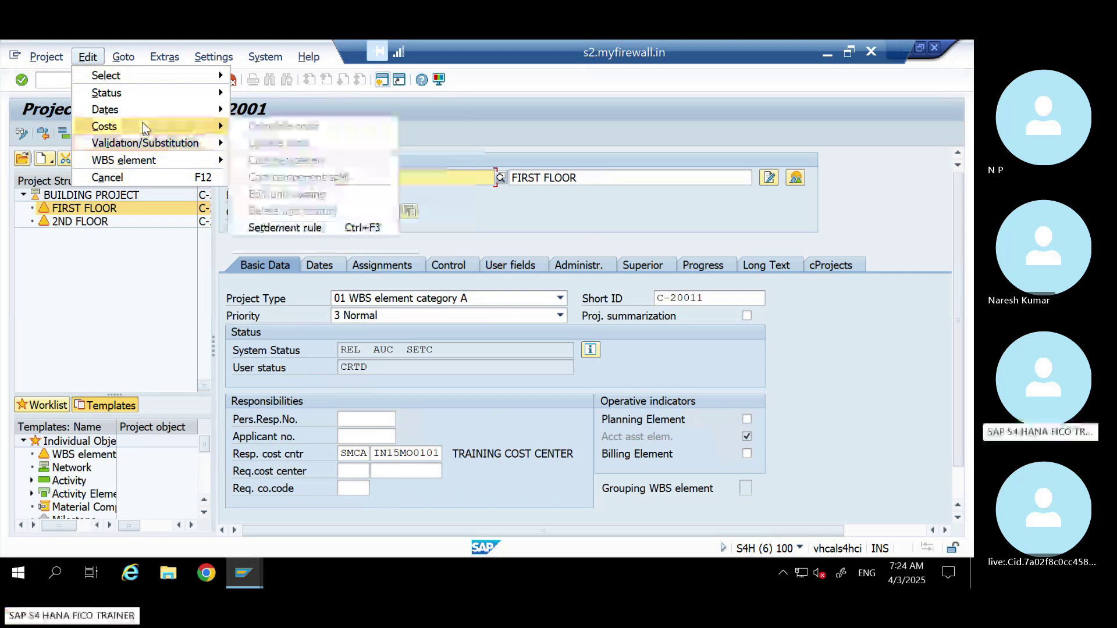
pyautogui.click(293, 224)
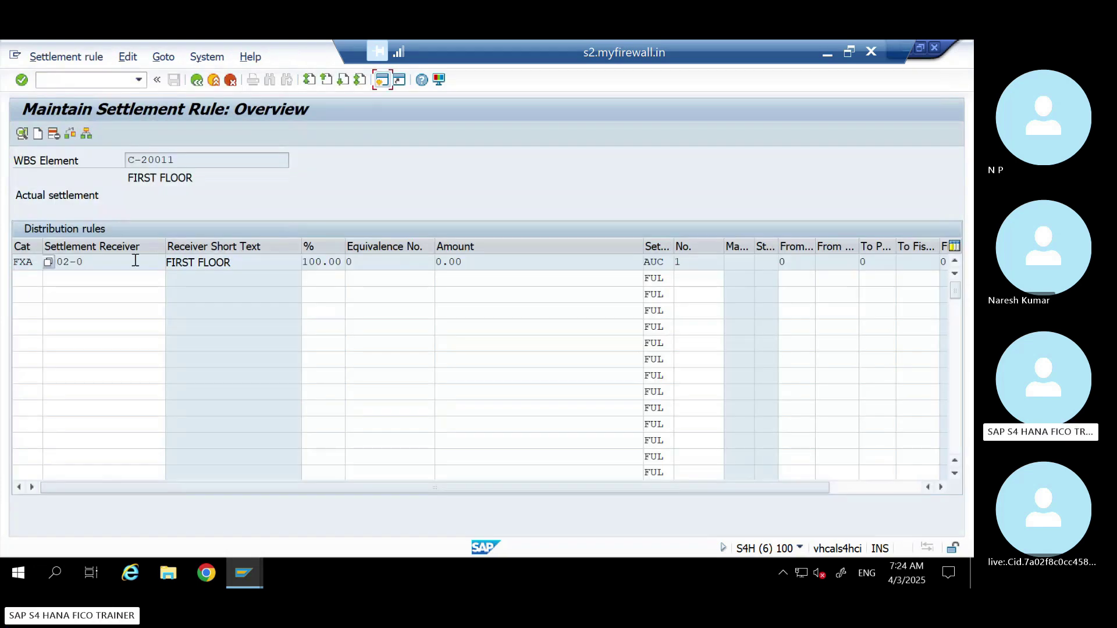
pyautogui.click(110, 262)
pyautogui.moveTo(110, 261); pyautogui.dragTo(3, 272)
pyautogui.click(381, 182)
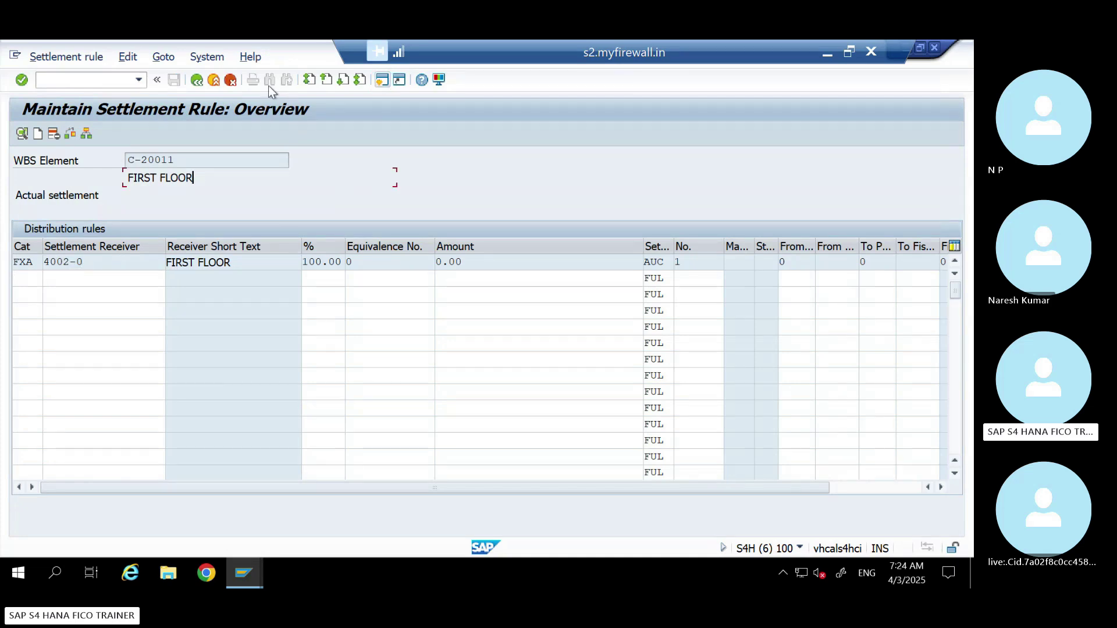
pyautogui.click(214, 80)
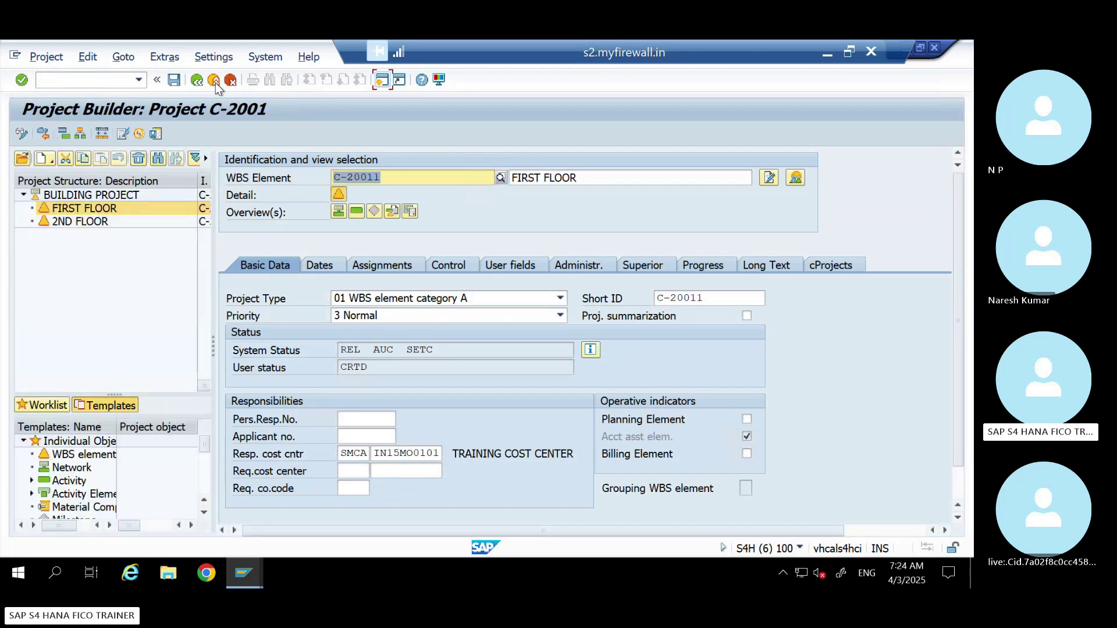
# - Switch to the SAP Easy Access session and start transaction CJ88 for actual settlement
pyautogui.click(251, 572)
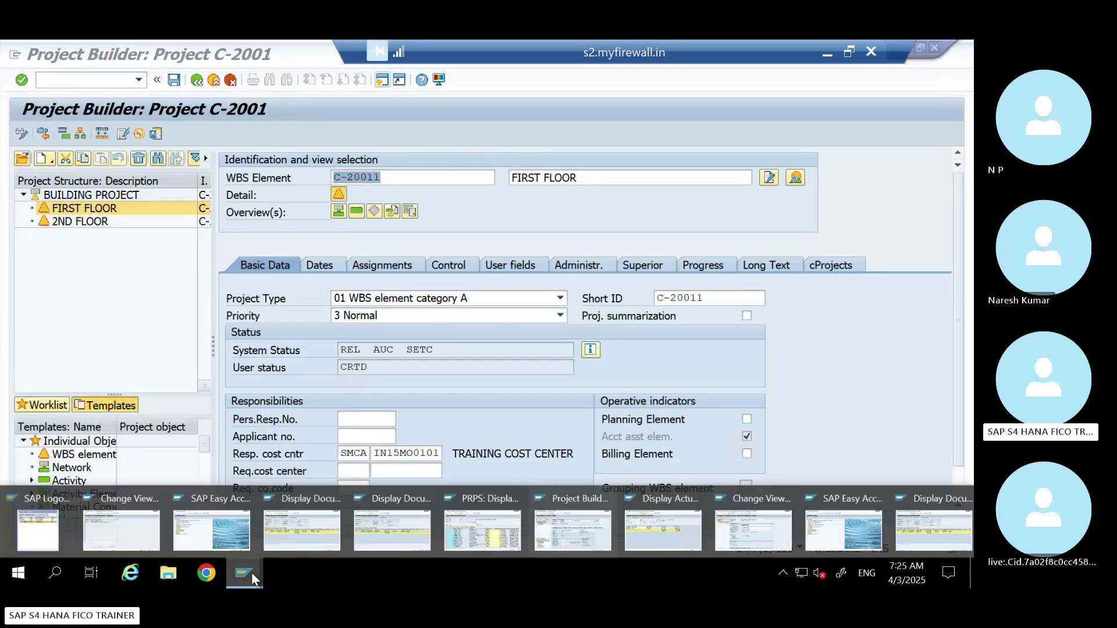
pyautogui.click(207, 534)
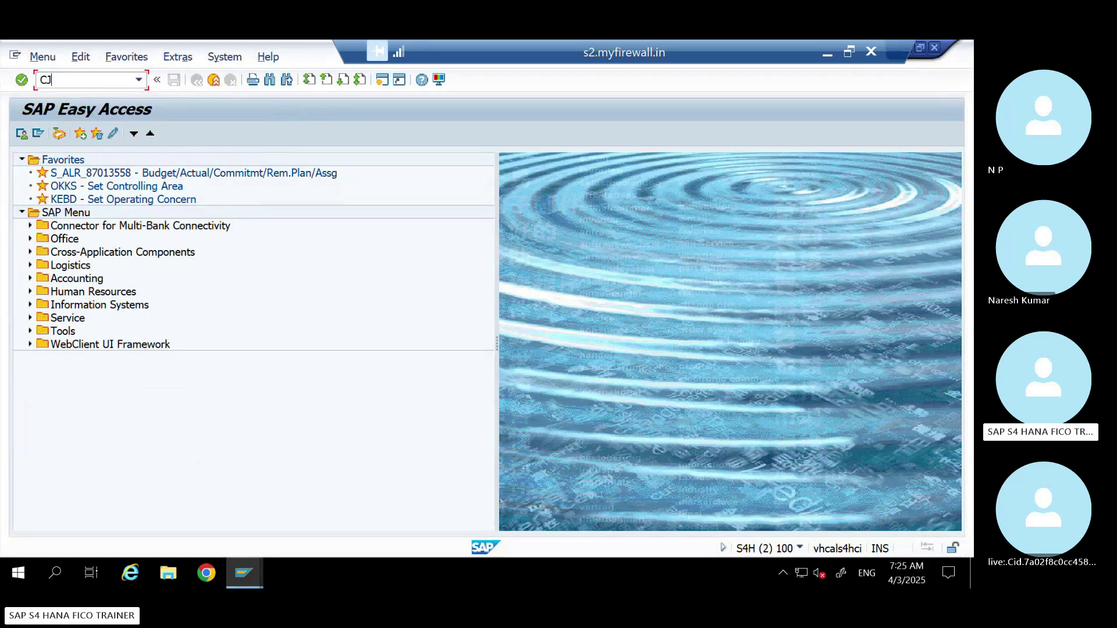
pyautogui.press('Return')
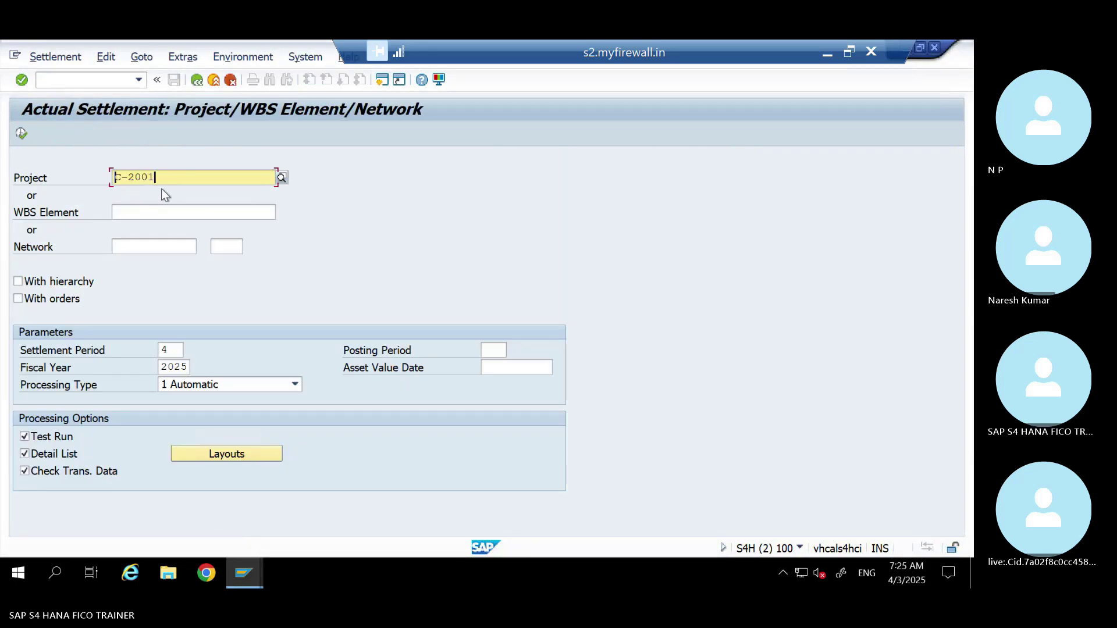
# - Clear the project, enter WBS element C-20011 and set the processing type to 8 Full Settlement
pyautogui.hotkey('shift', 'Home')
pyautogui.press('BackSpace')
pyautogui.press('Tab')
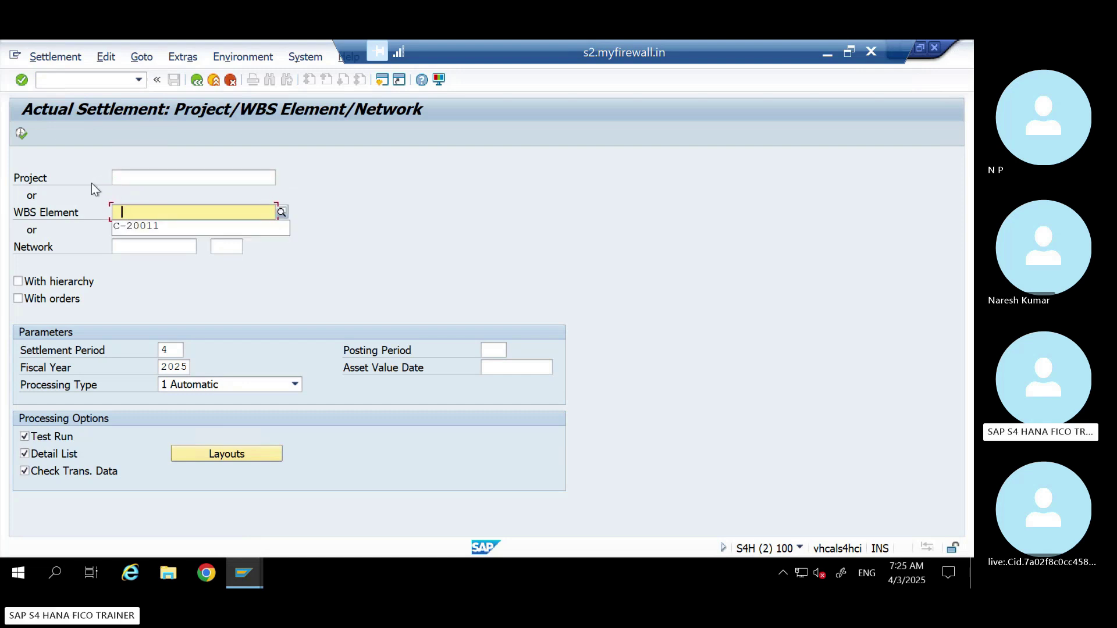
pyautogui.press('Down')
pyautogui.press('Return')
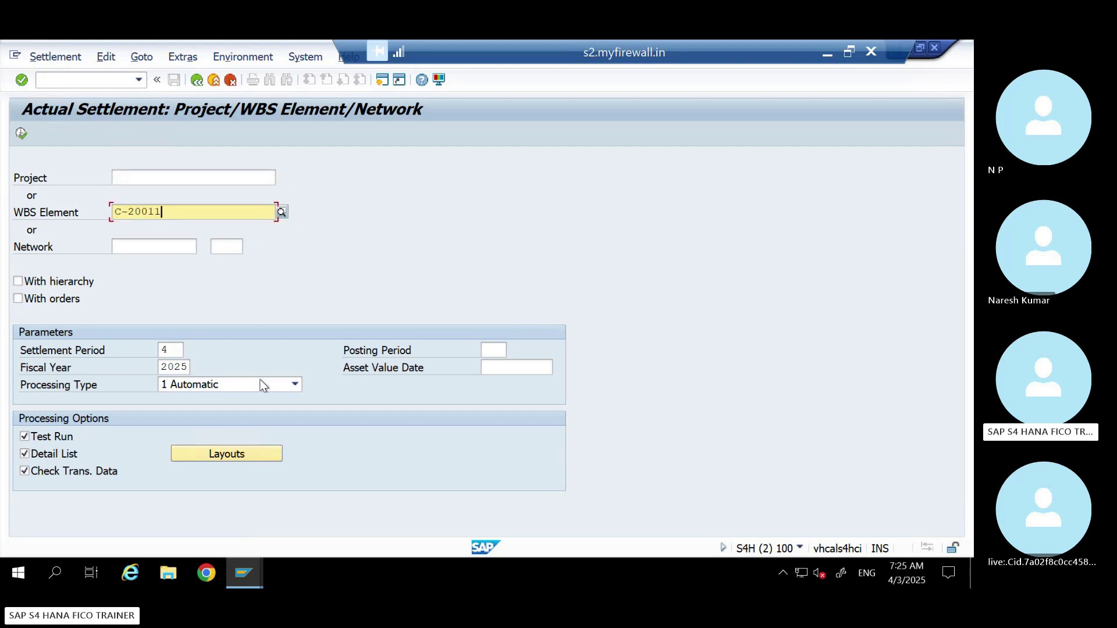
pyautogui.click(296, 387)
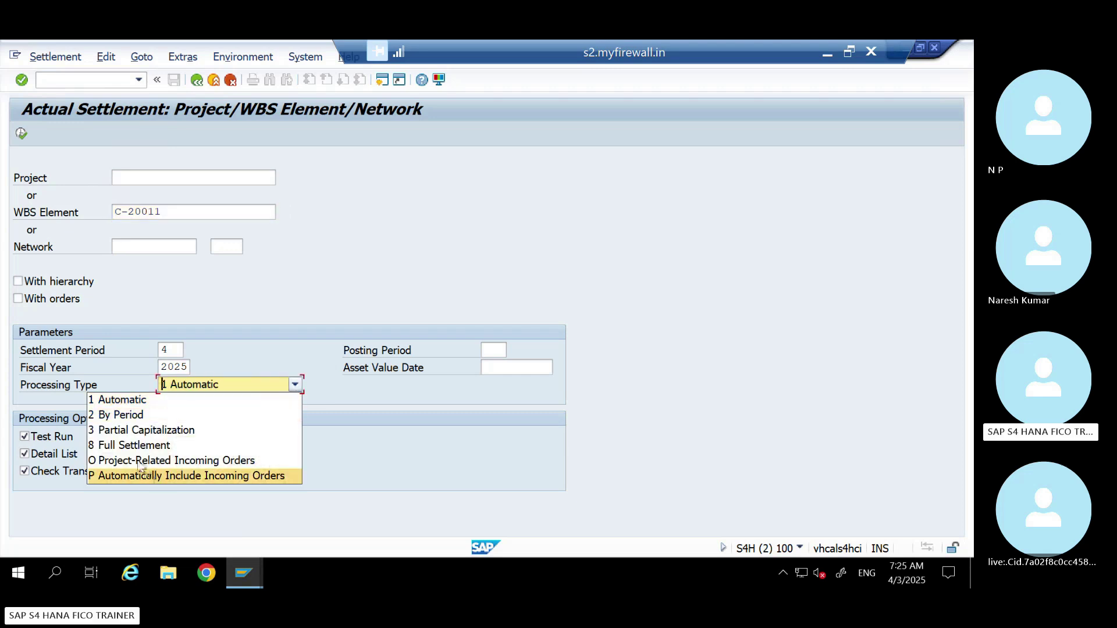
pyautogui.click(143, 446)
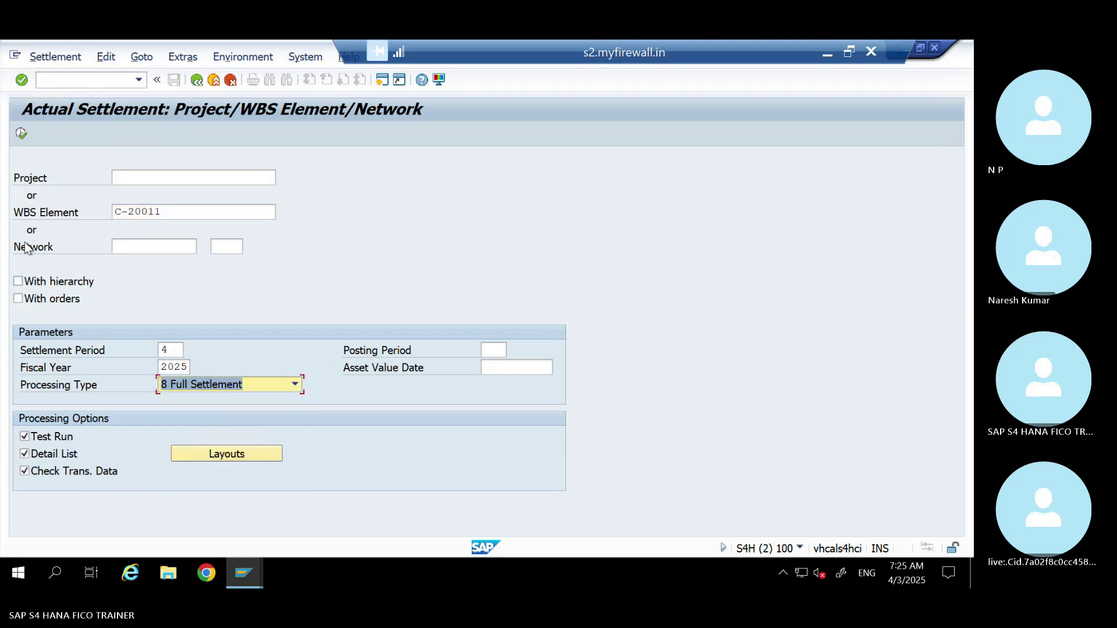
# - Try to run the full settlement of C-20011 with Test Run turned off, and dismiss the message list
pyautogui.click(25, 437)
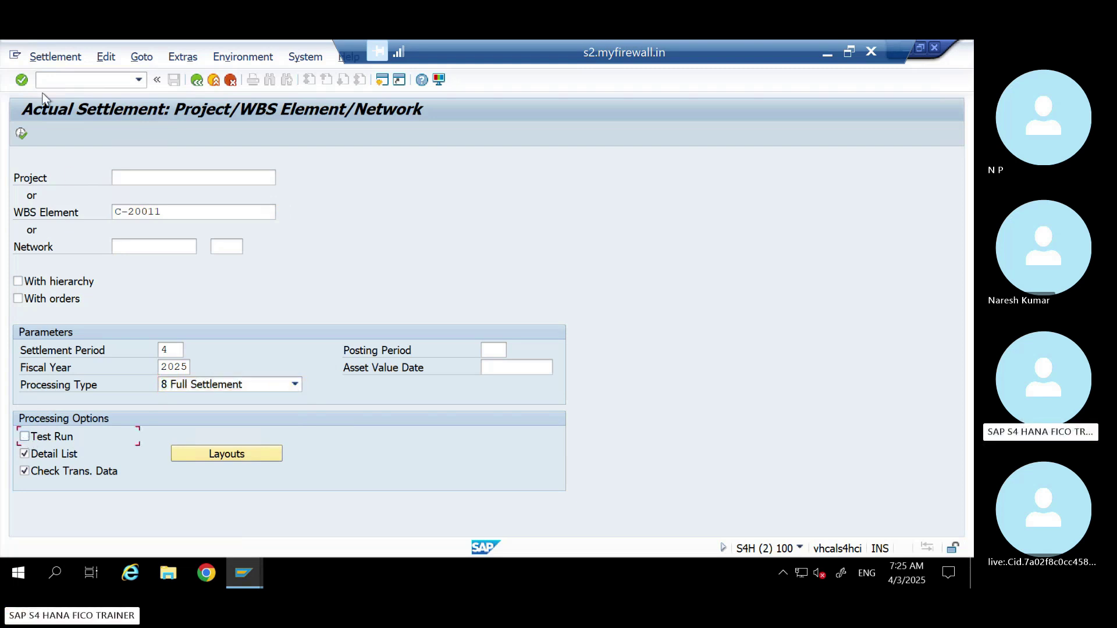
pyautogui.click(21, 134)
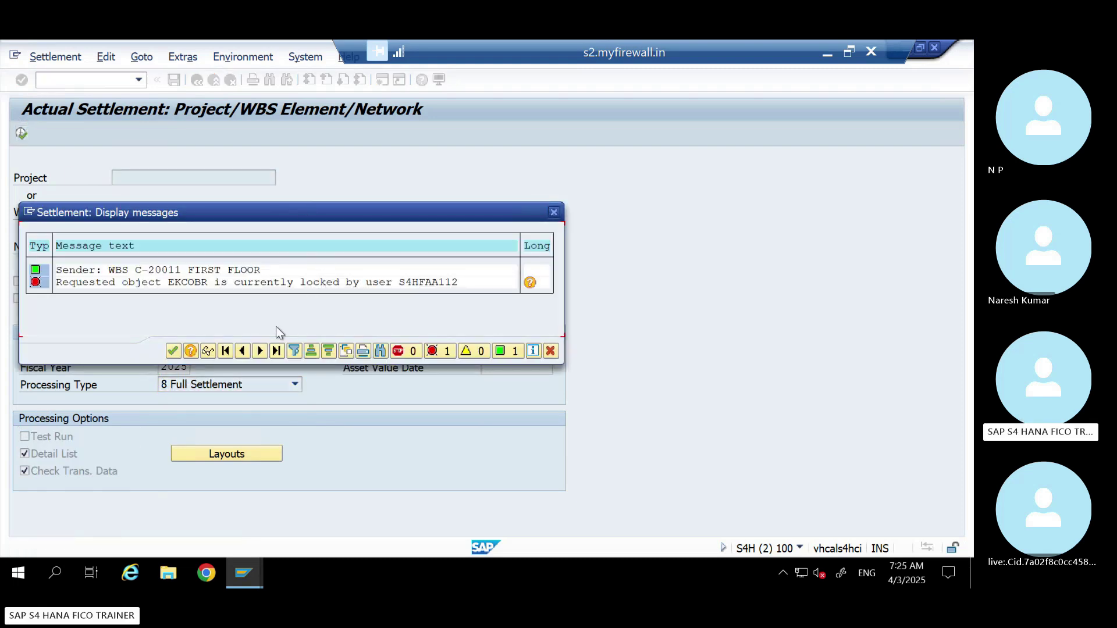
pyautogui.click(173, 351)
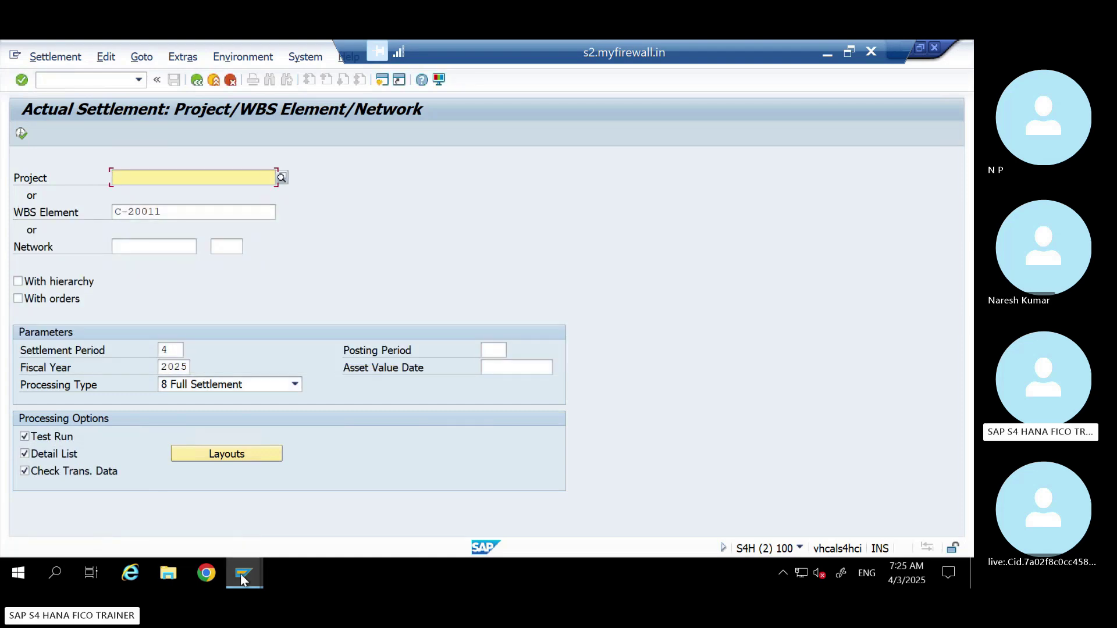
# - Close the Project Builder session, repeat the full settlement of C-20011 as a test run, and dismiss the message list
pyautogui.click(240, 574)
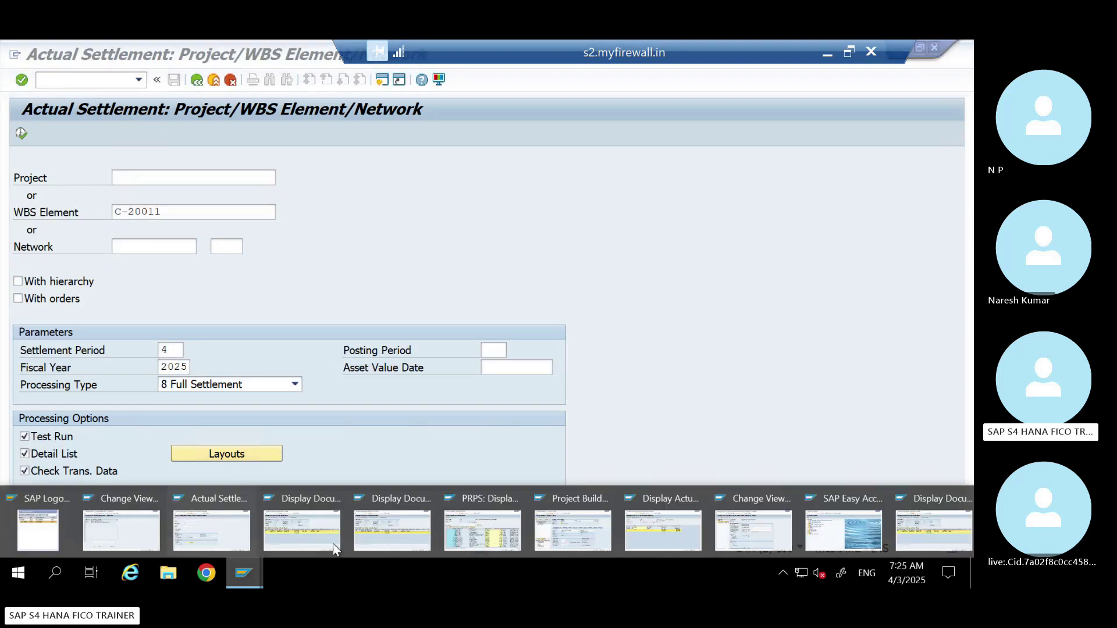
pyautogui.click(574, 525)
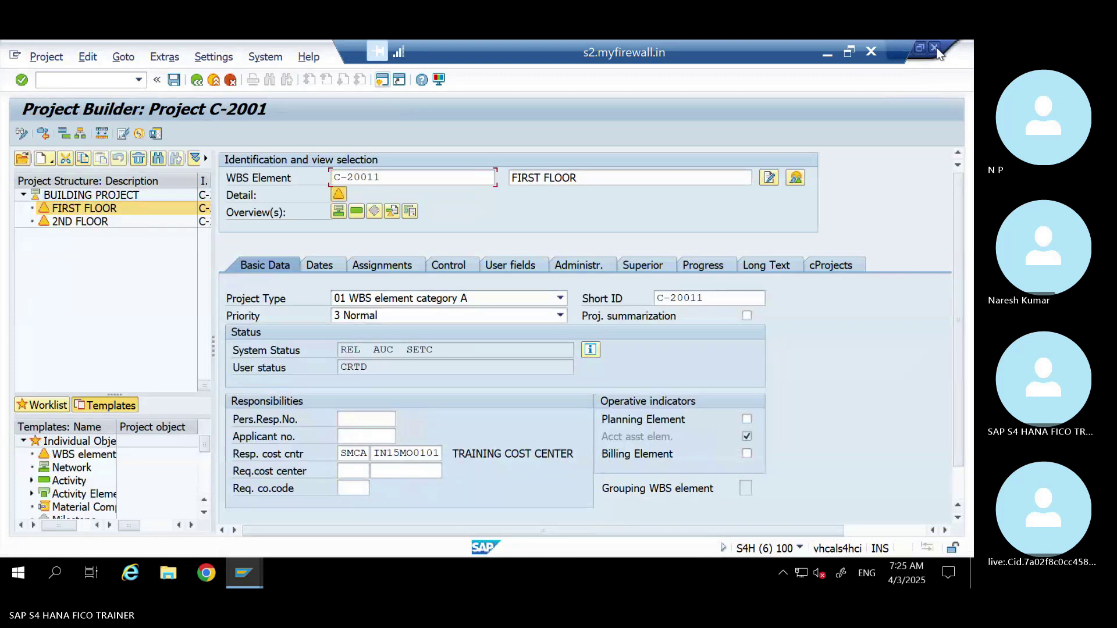
pyautogui.click(934, 48)
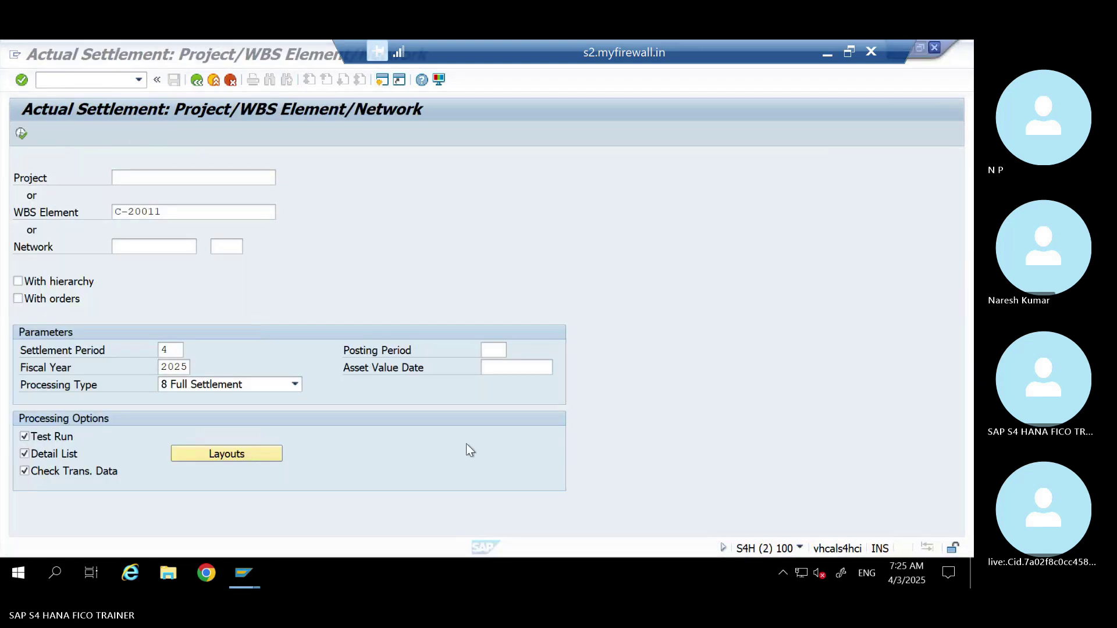
pyautogui.click(23, 140)
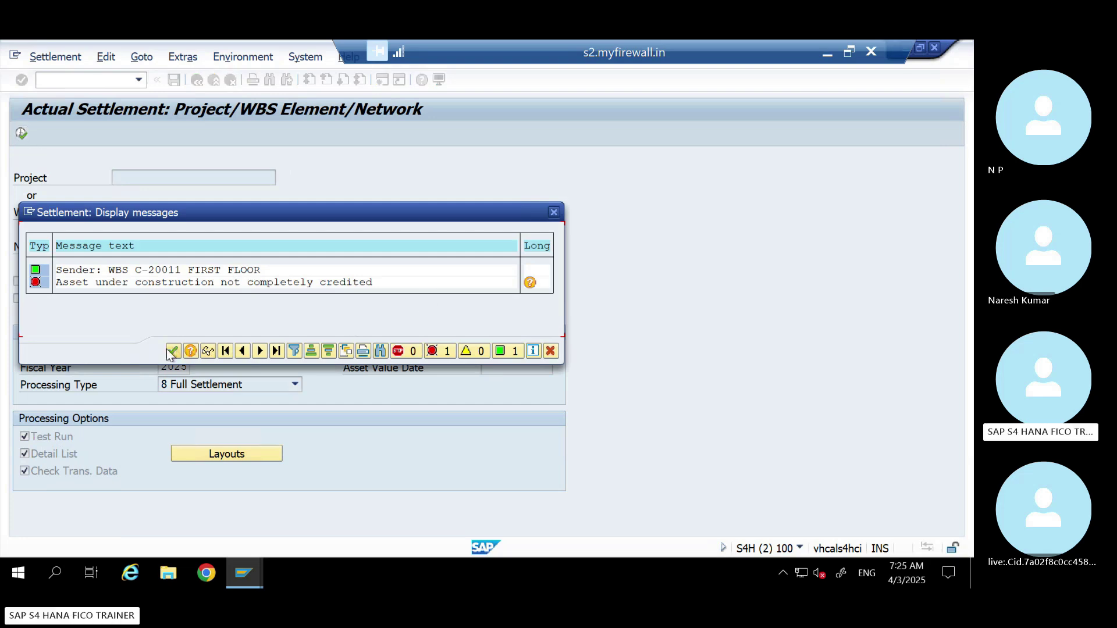
pyautogui.click(170, 351)
# - Close the sessions showing the 5,000 INR AUC document, the actual cost line items for projects, and the controlling area's activated components
pyautogui.hotkey('alt', 'Tab')
pyautogui.hotkey('alt', 'Tab')
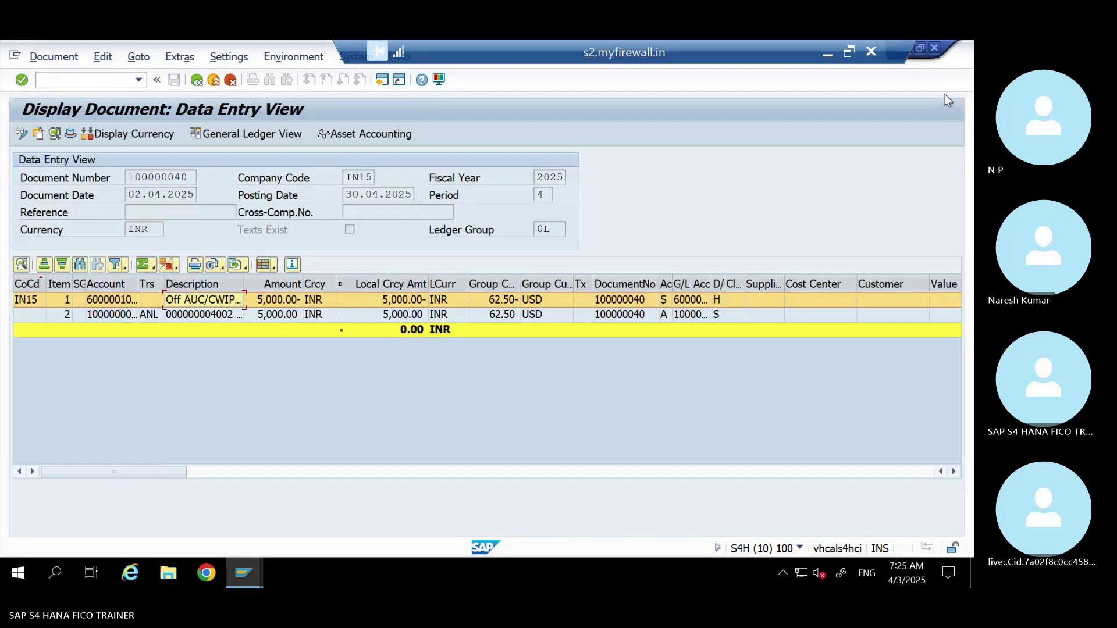
pyautogui.click(934, 49)
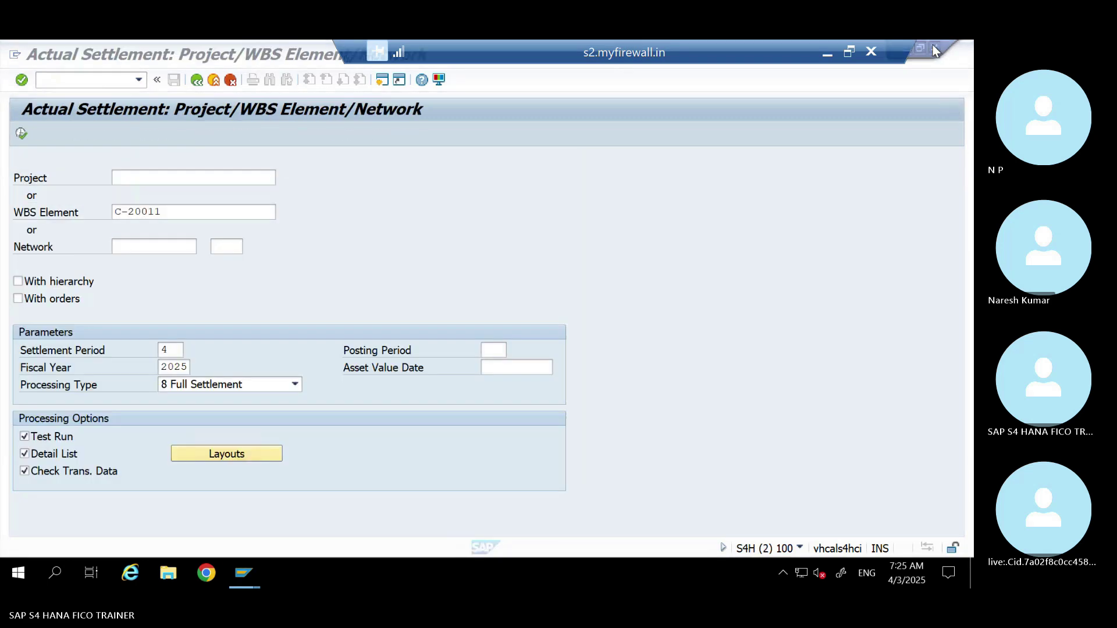
pyautogui.click(249, 569)
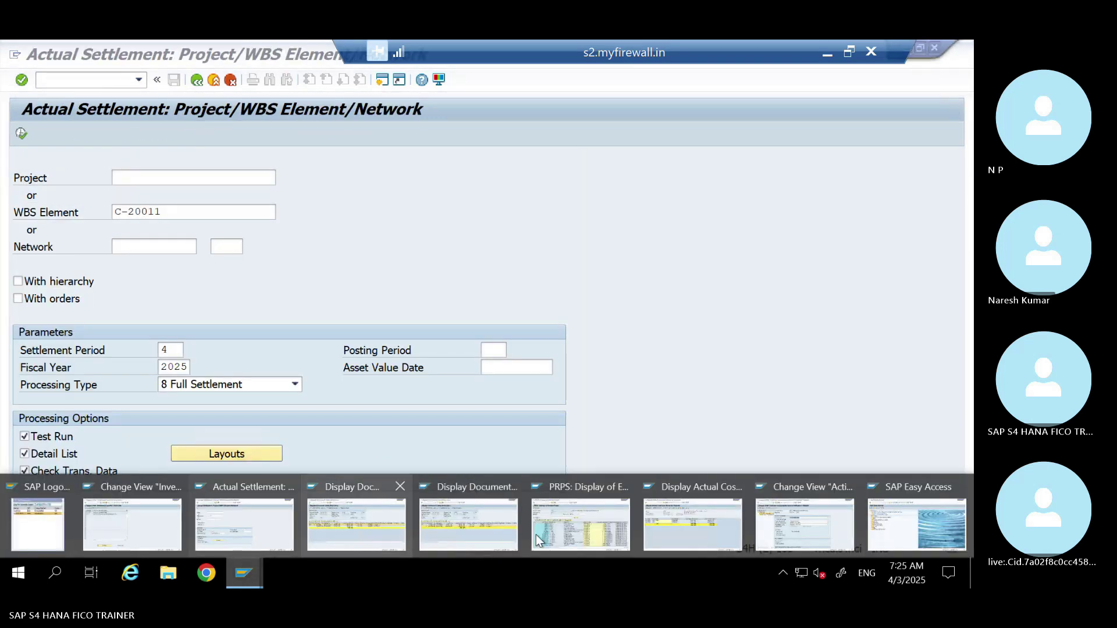
pyautogui.click(714, 535)
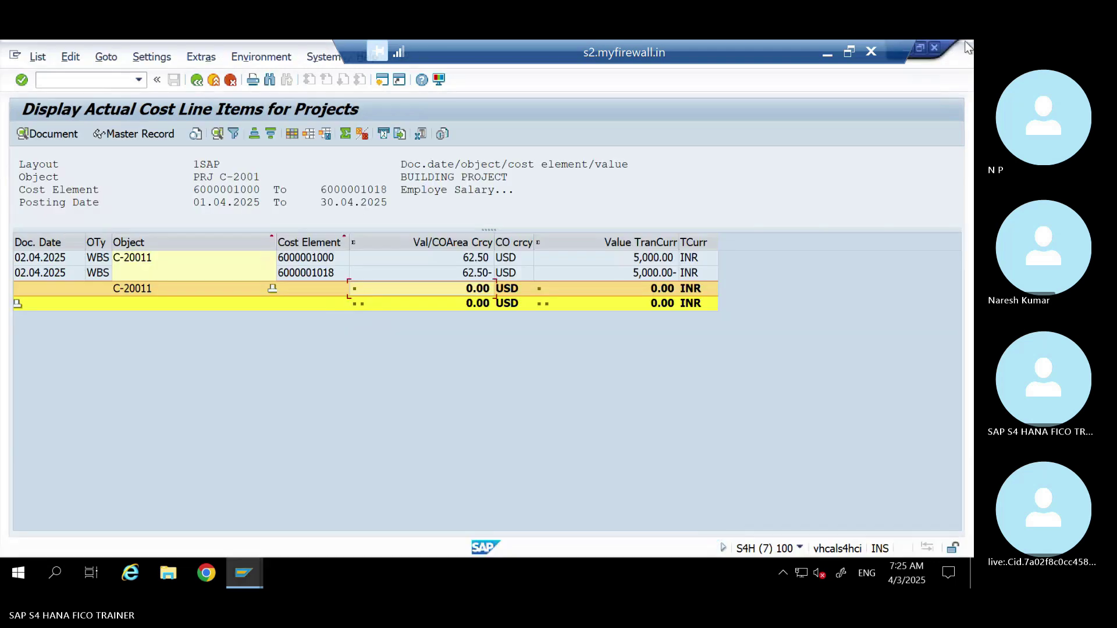
pyautogui.click(934, 49)
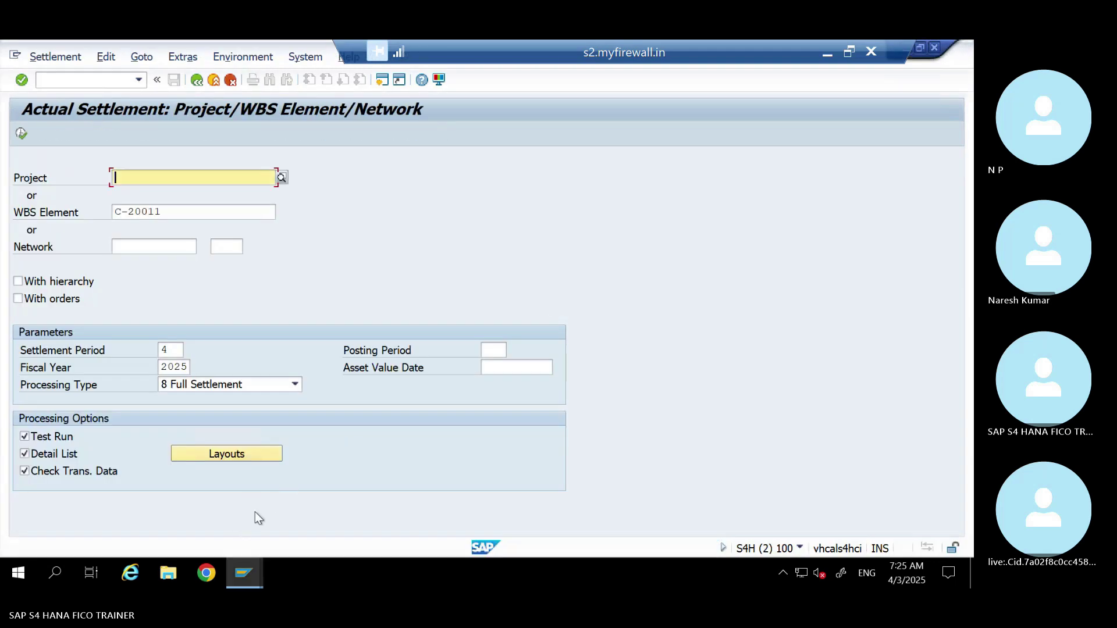
pyautogui.click(244, 575)
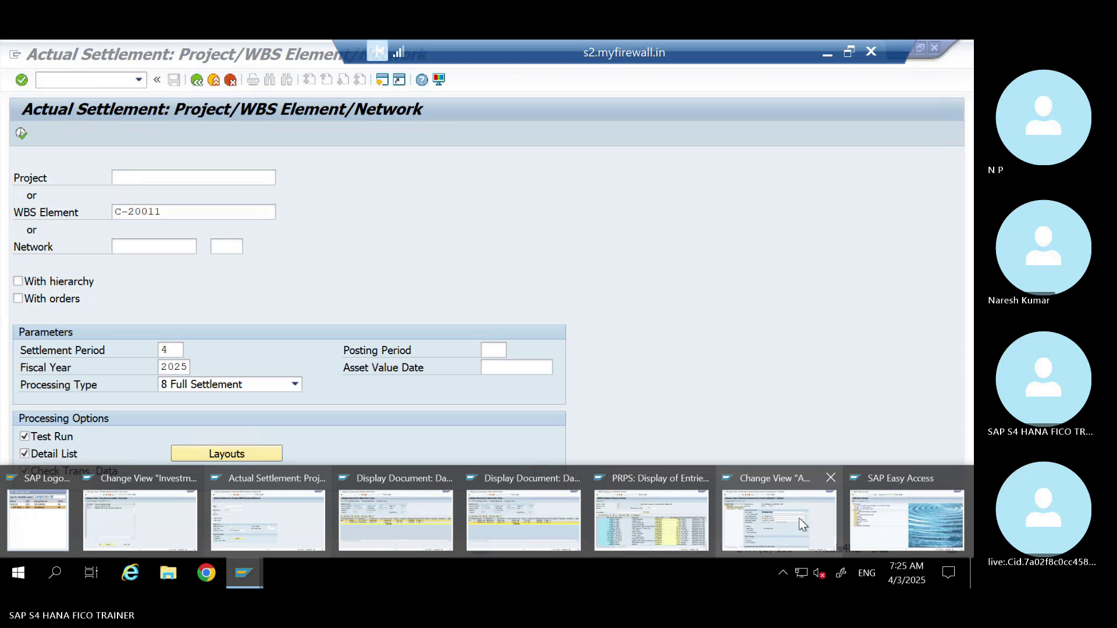
pyautogui.click(798, 518)
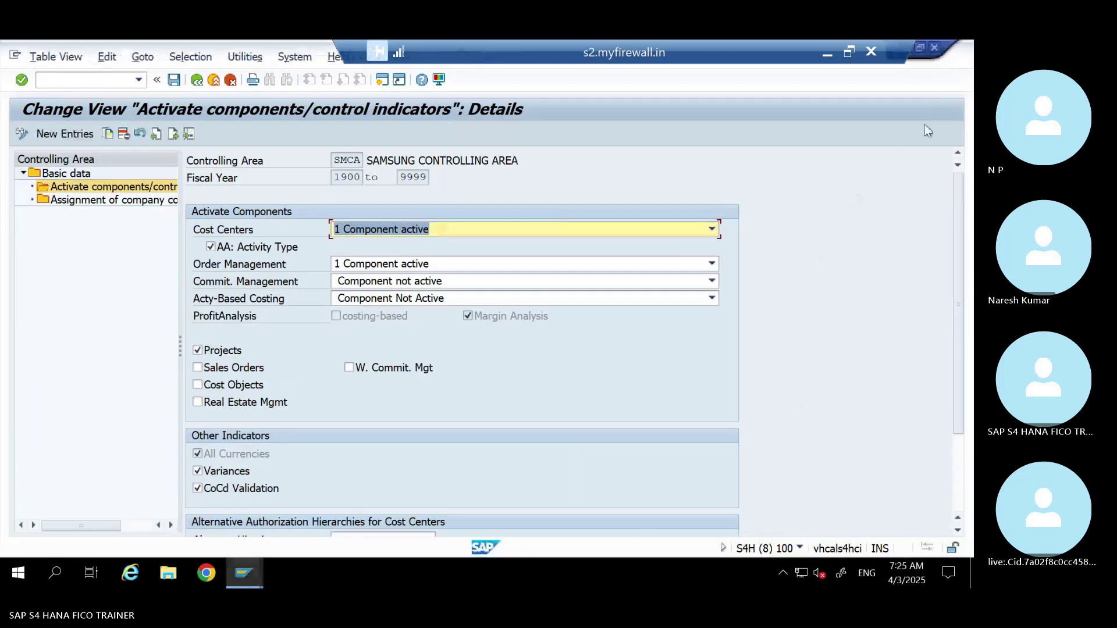
pyautogui.click(934, 48)
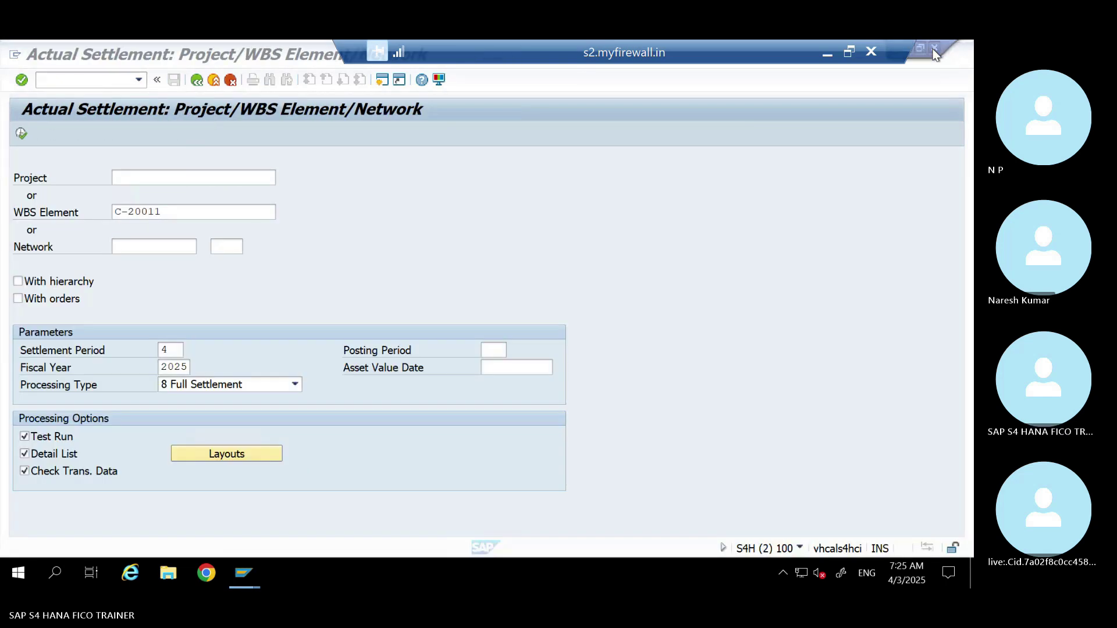
# - Rerun the test settlement of C-20011 and read the long text of its error message
pyautogui.click(23, 134)
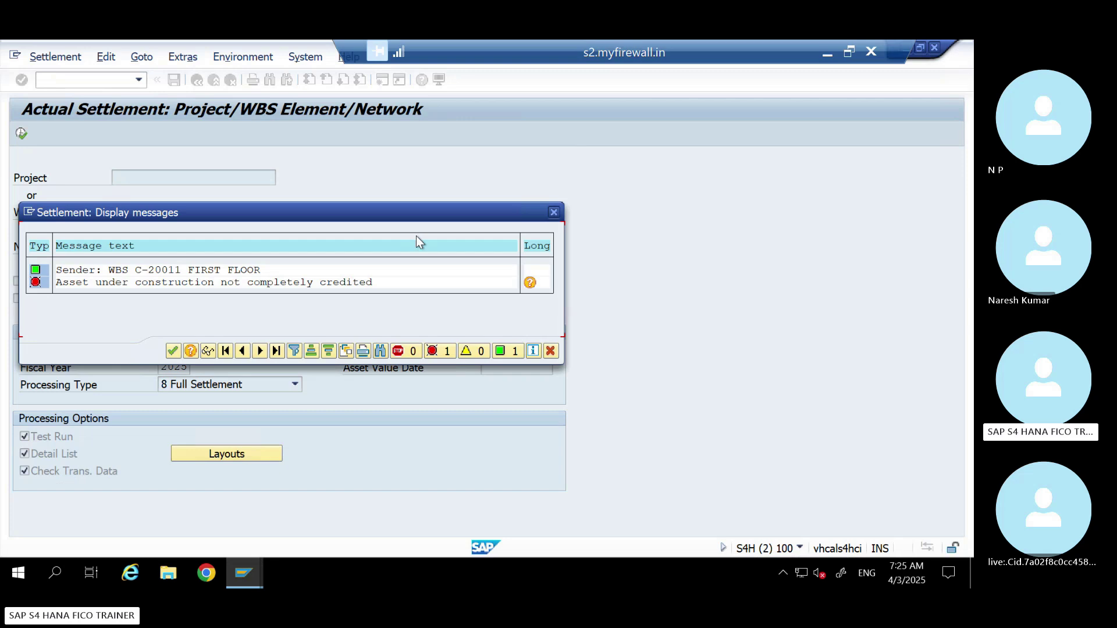
pyautogui.click(531, 284)
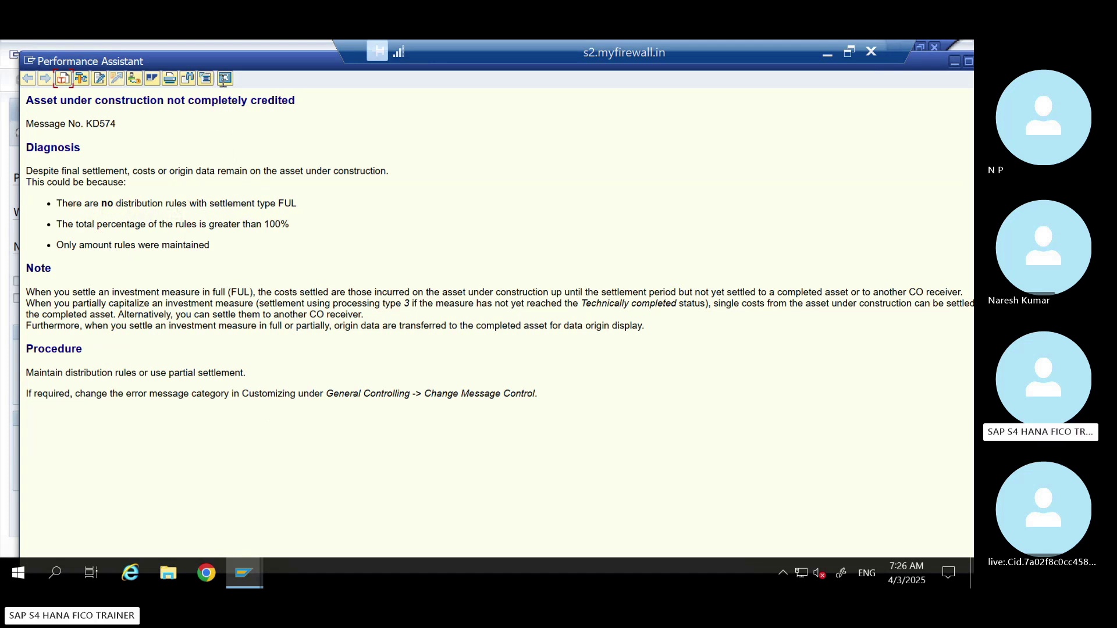
pyautogui.click(225, 78)
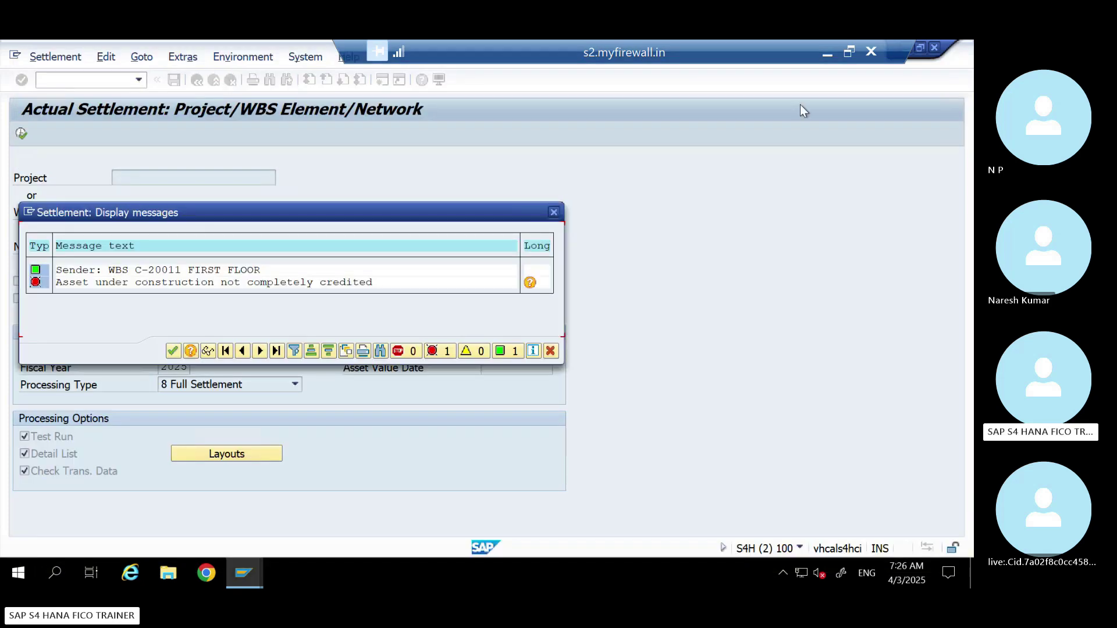
# - Check the settlement steps on the AUC PROCESS sheet in Excel, and return to the SAP settlement session
pyautogui.click(831, 56)
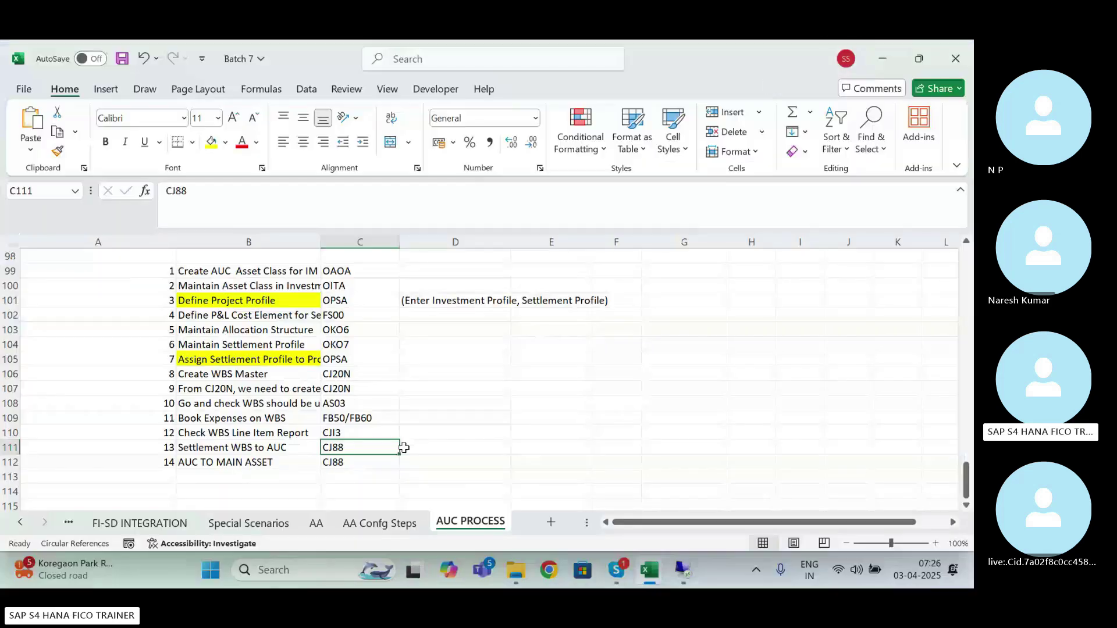
pyautogui.click(455, 444)
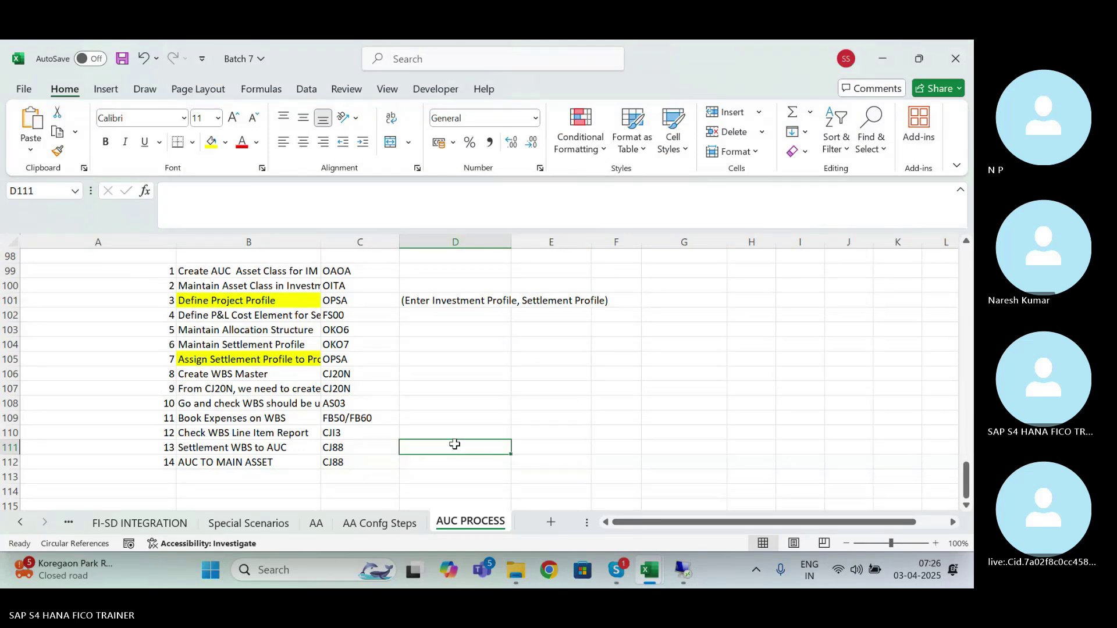
pyautogui.moveTo(686, 575)
pyautogui.click(686, 575)
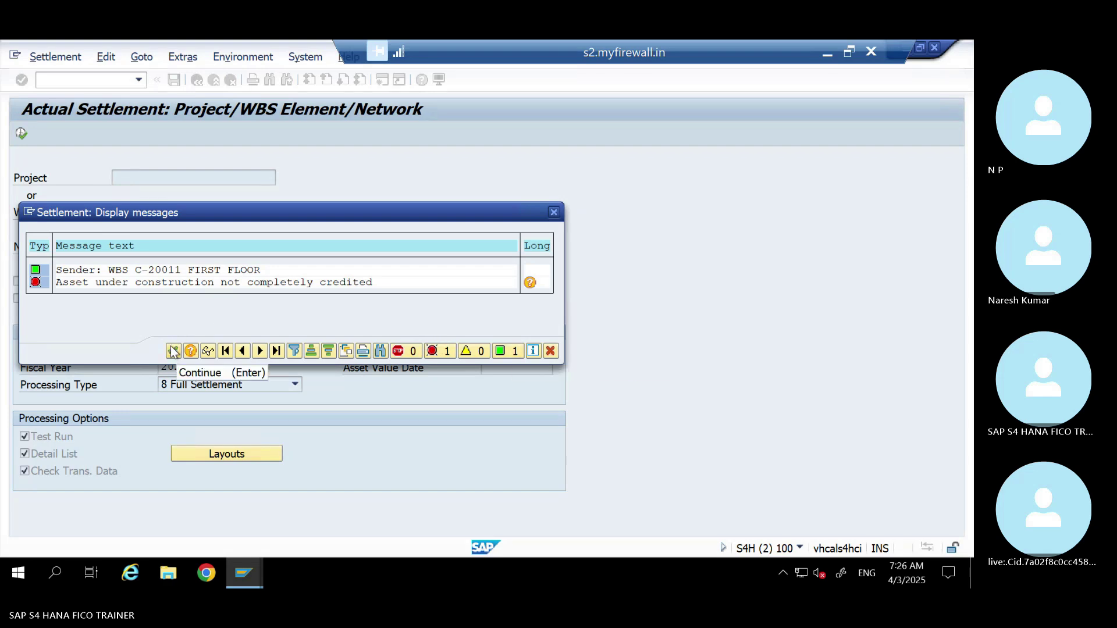
# - Dismiss the messages, leave the settlement, start transaction CJ20N, and open WBS element FIRST FLOOR of project C-2001
pyautogui.click(174, 351)
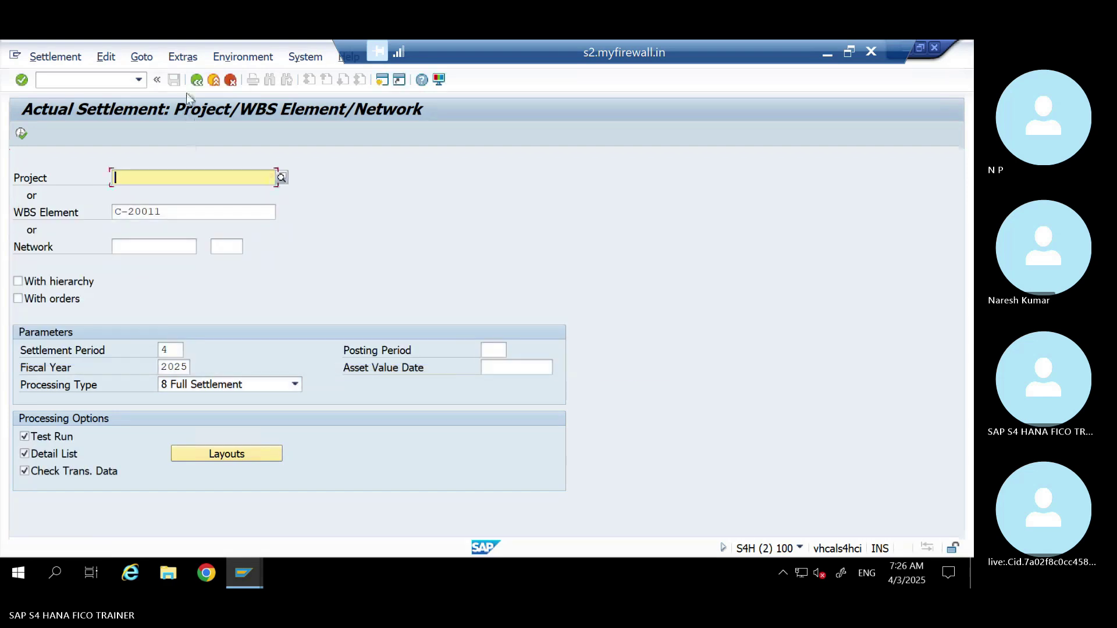
pyautogui.click(214, 80)
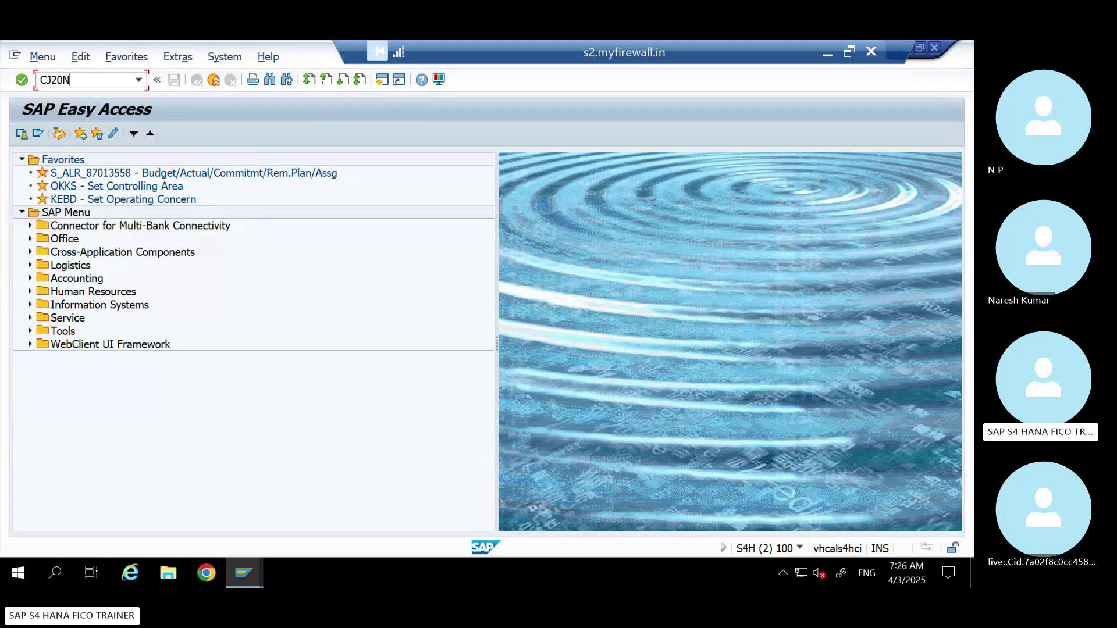
pyautogui.press('Return')
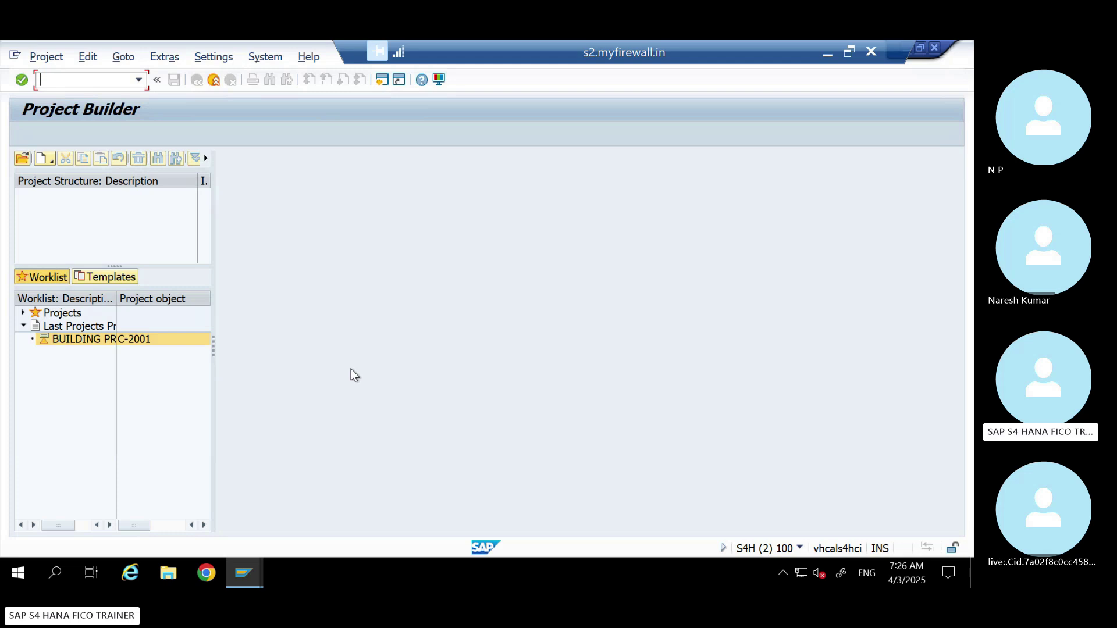
pyautogui.doubleClick(88, 341)
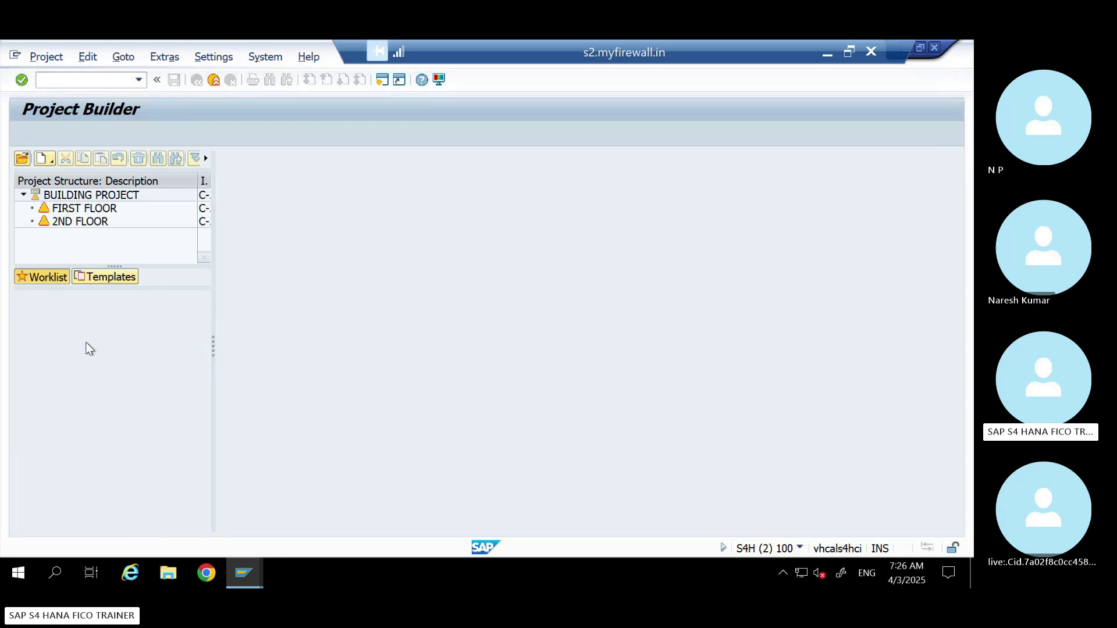
pyautogui.click(88, 211)
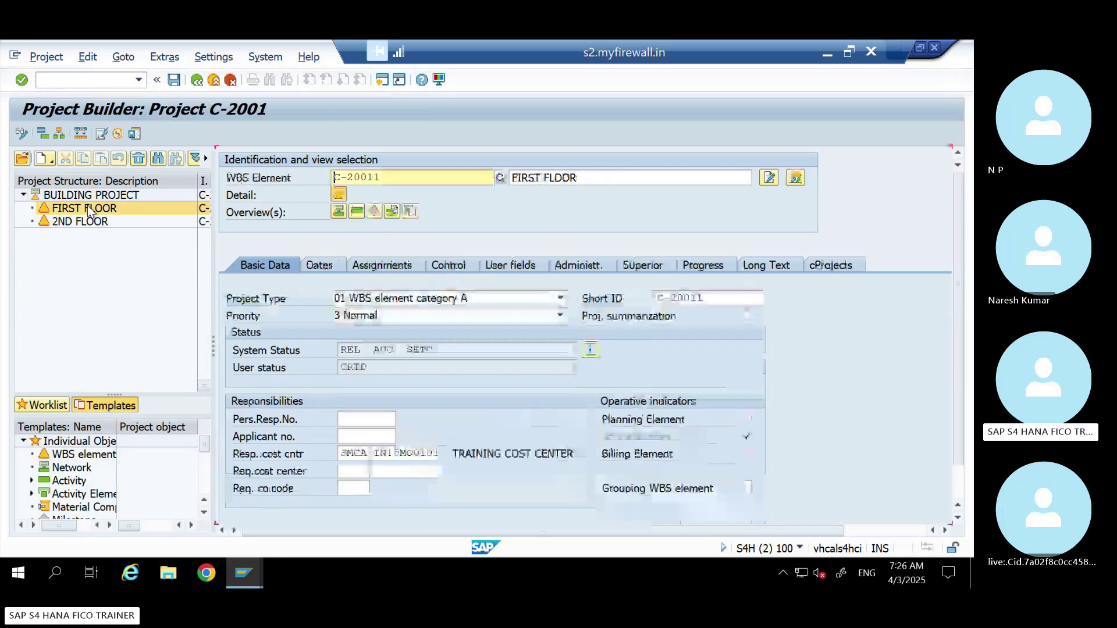
pyautogui.press('Tab')
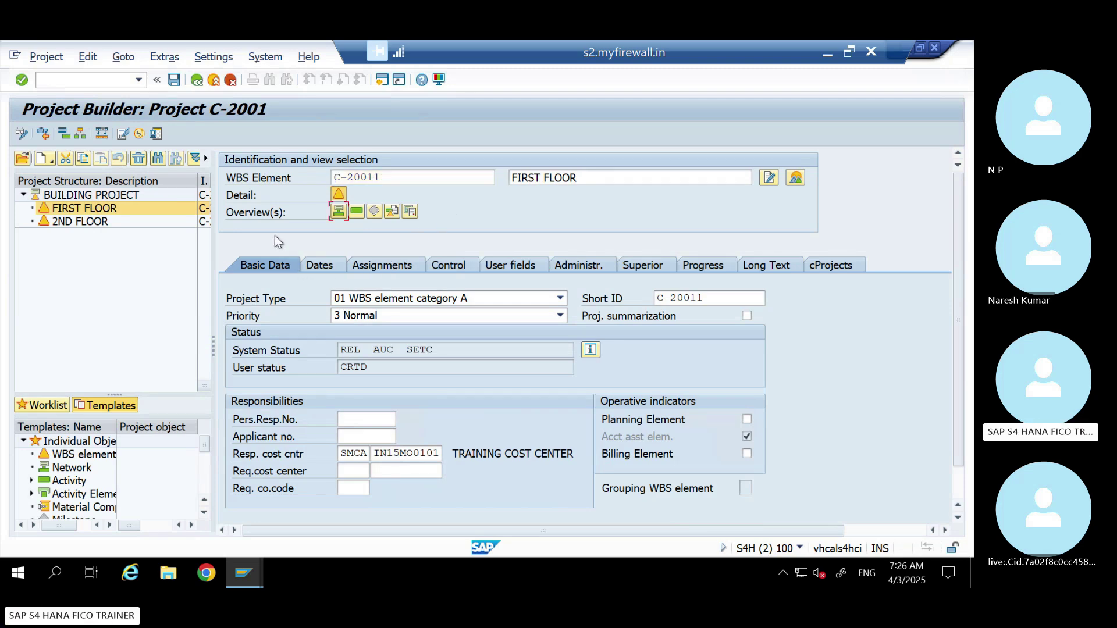
# - Try to create a completed asset for WBS element FIRST FLOOR of project C-2001
pyautogui.click(95, 60)
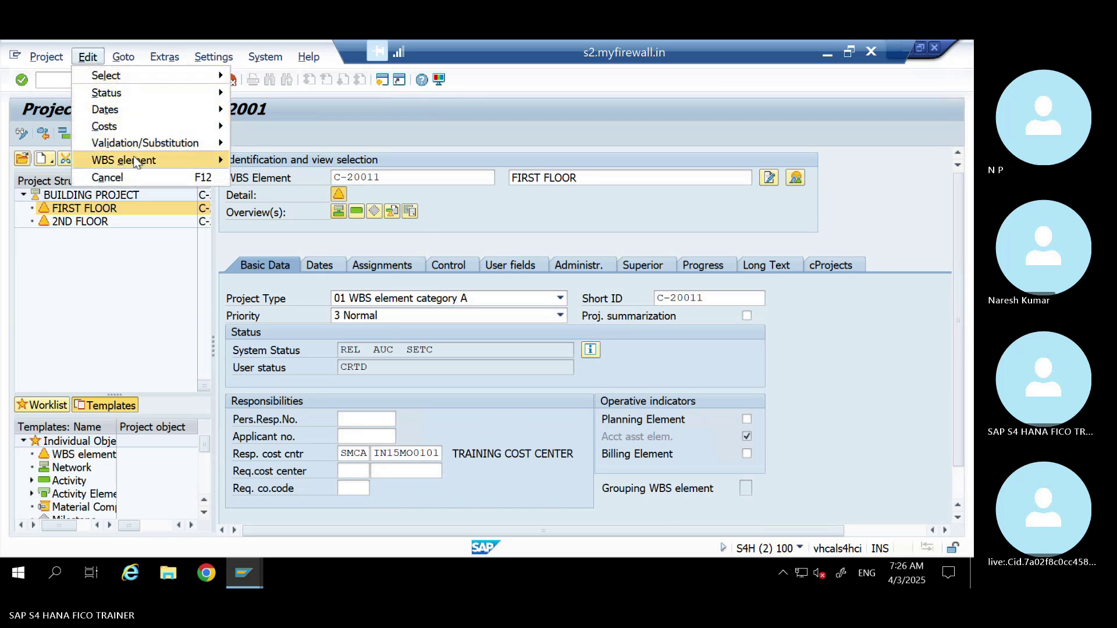
pyautogui.moveTo(135, 162)
pyautogui.moveTo(304, 214)
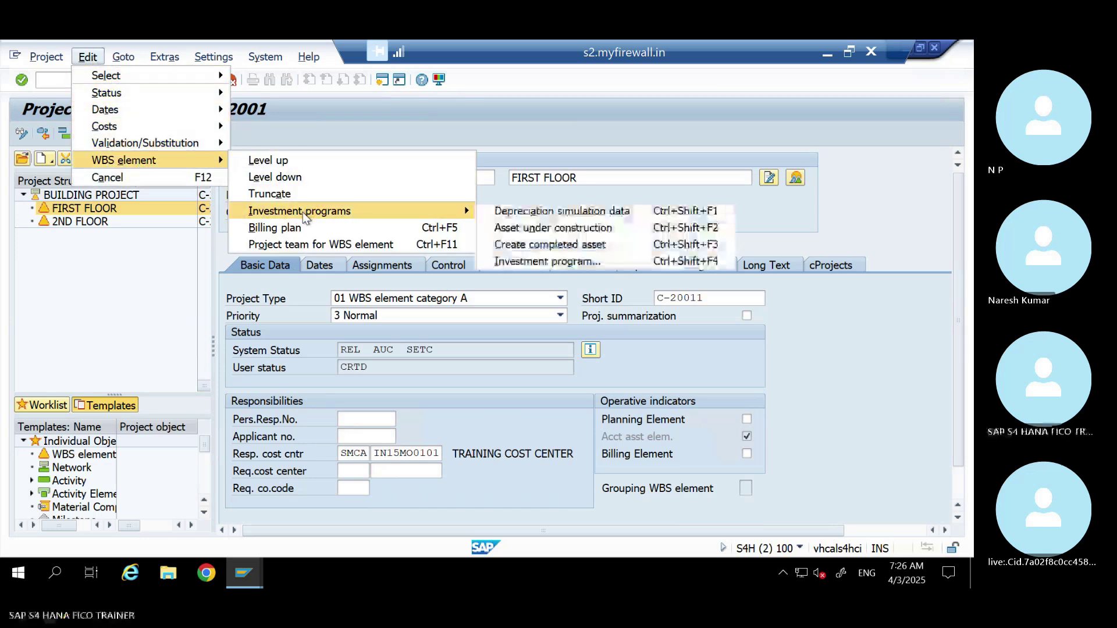
pyautogui.click(534, 247)
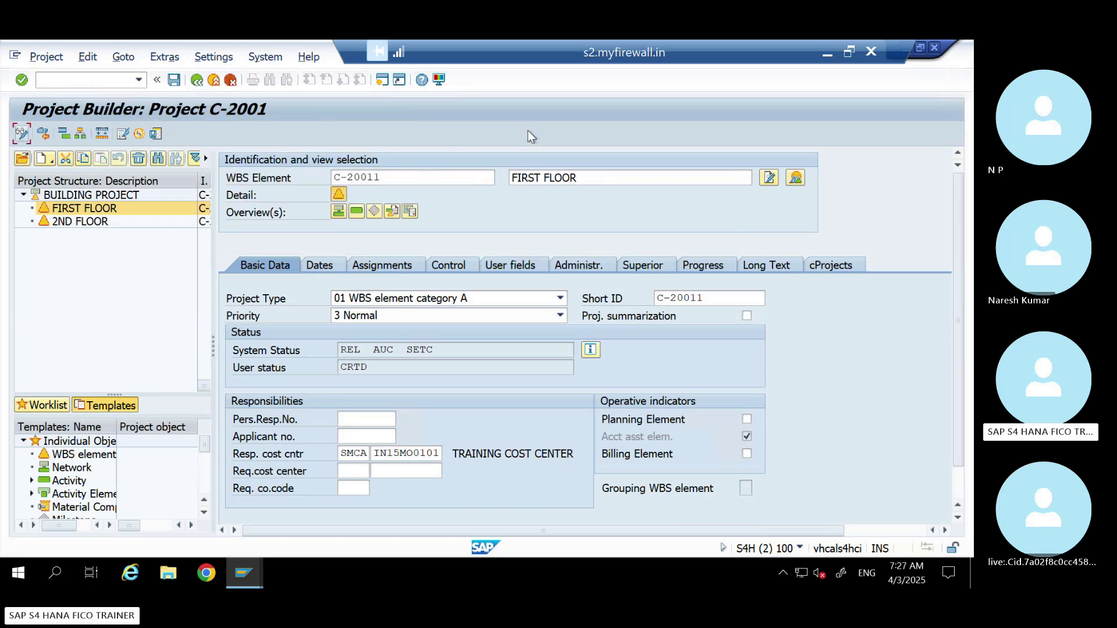
pyautogui.moveTo(248, 576)
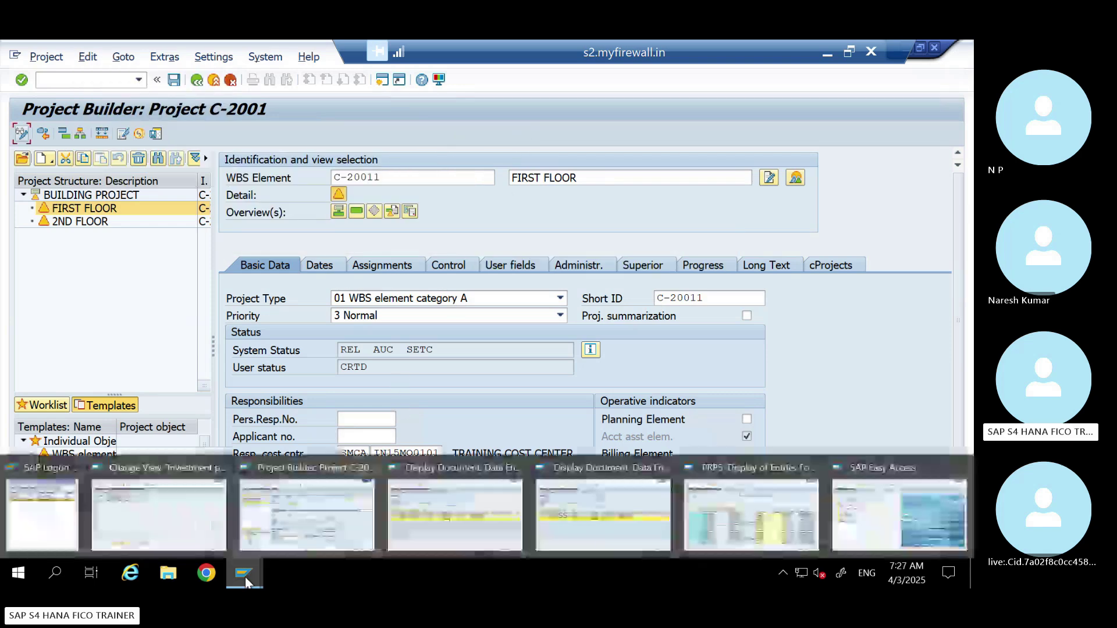
pyautogui.click(184, 515)
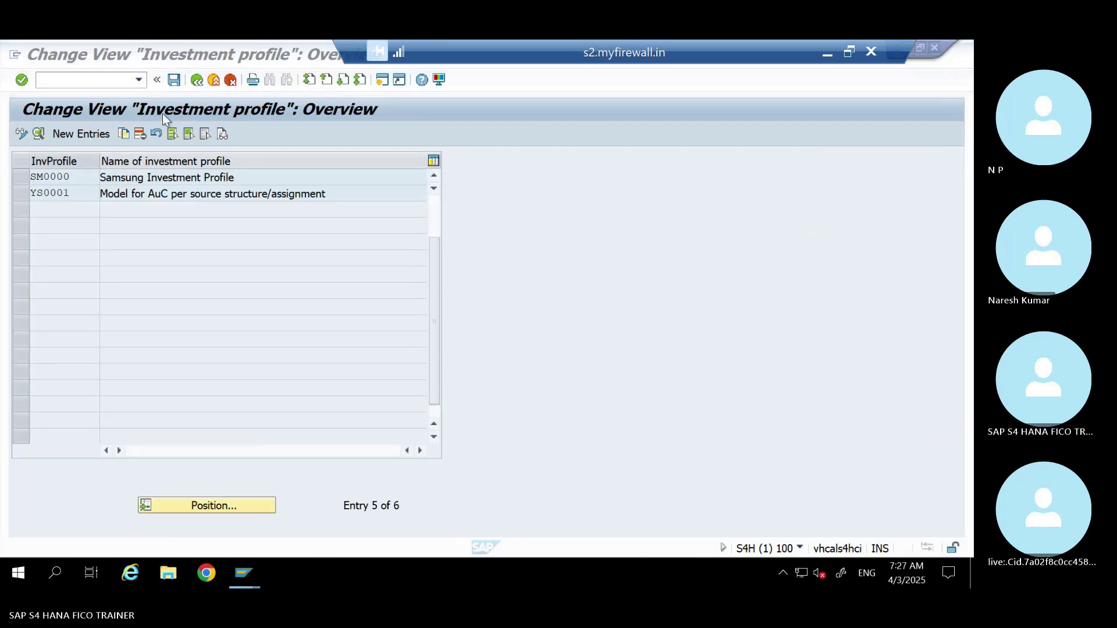
pyautogui.write('/NAS0')
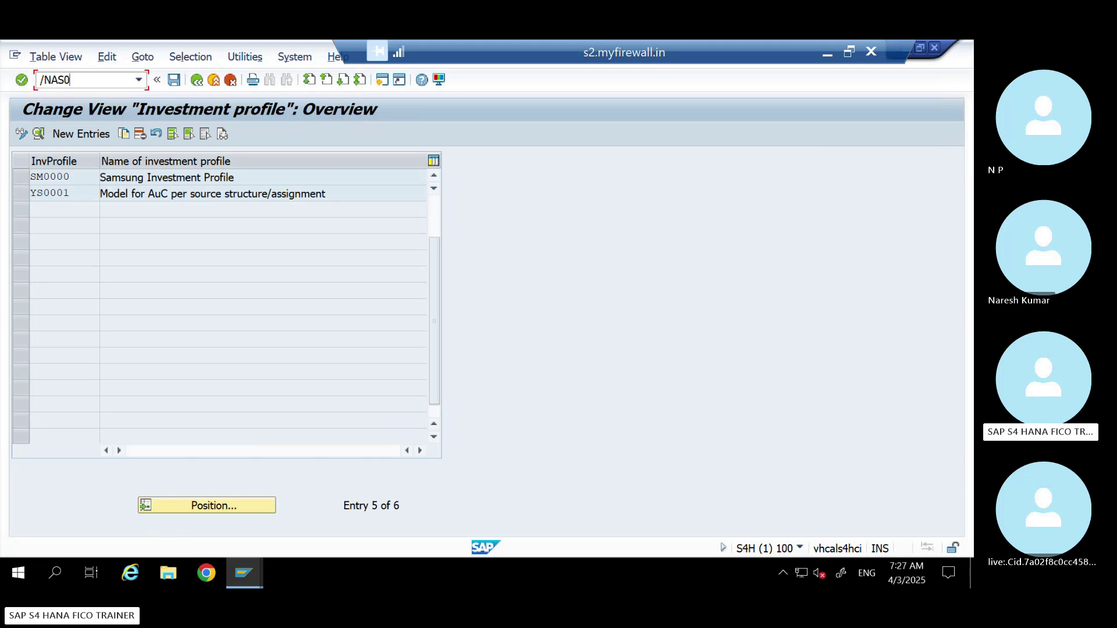
pyautogui.write('3')
pyautogui.press('Return')
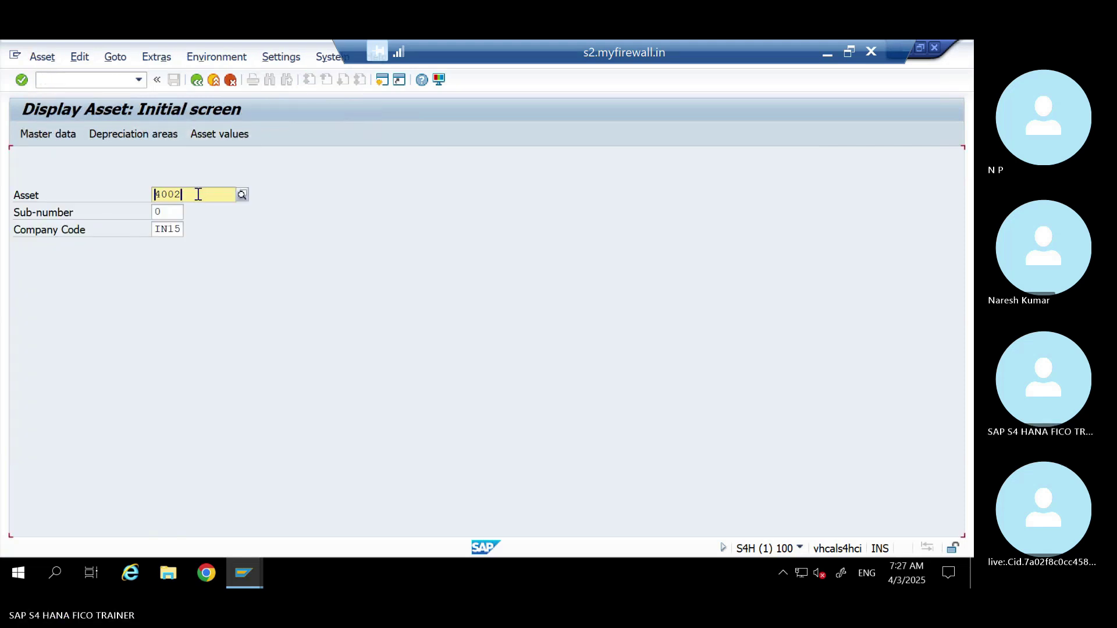
pyautogui.press('BackSpace')
pyautogui.press('BackSpace')
pyautogui.press('BackSpace')
pyautogui.press('BackSpace')
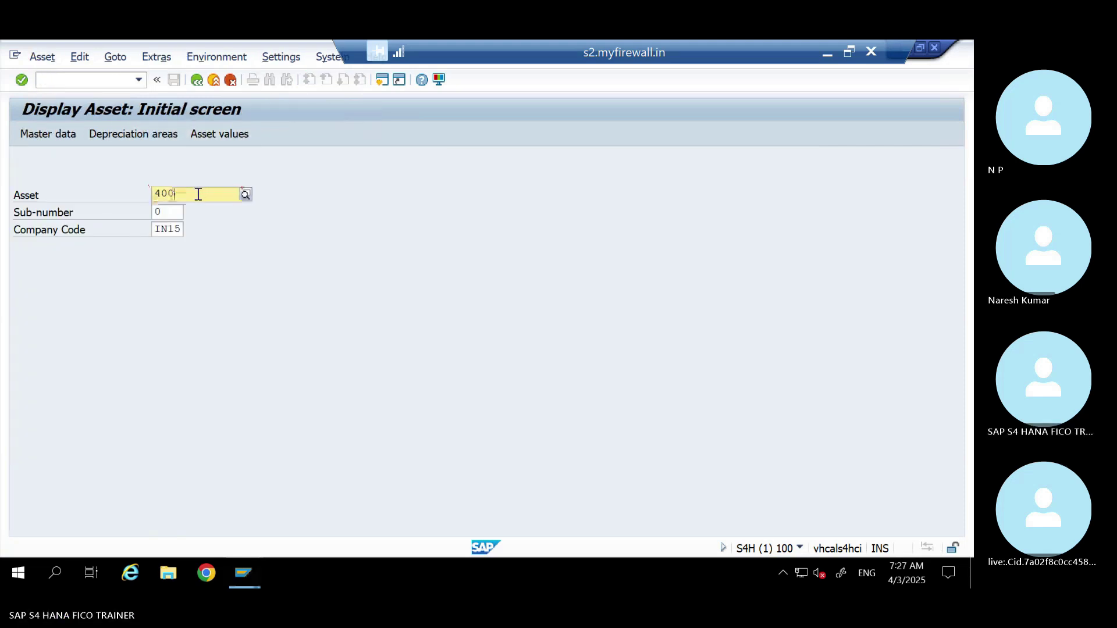
pyautogui.click(213, 80)
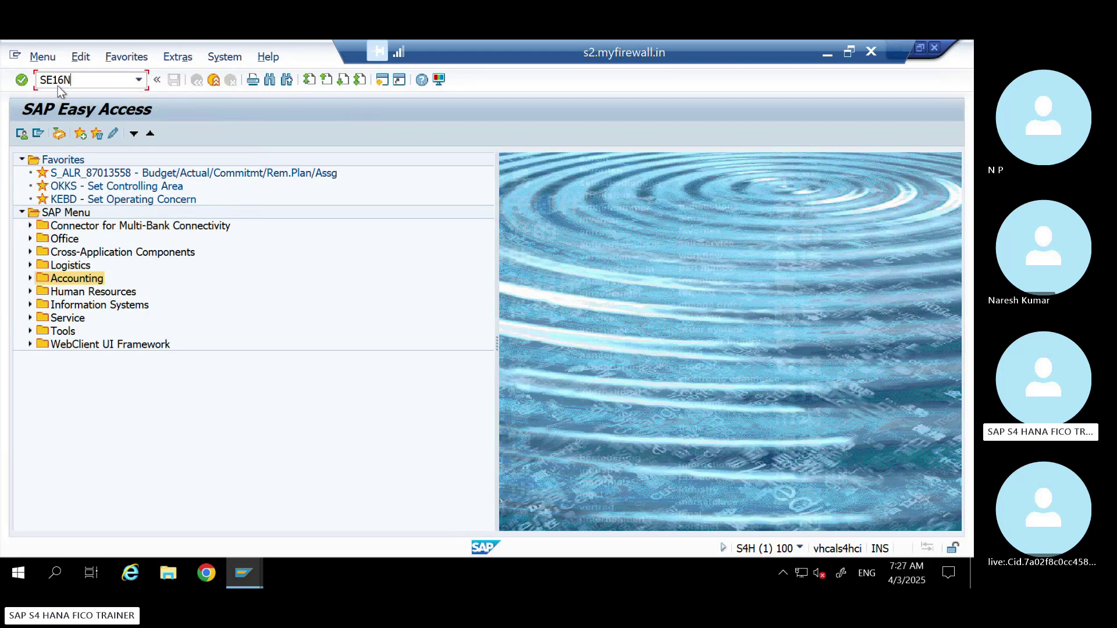
# - Start transaction SE16N and load table ANLA for selection
pyautogui.press('Return')
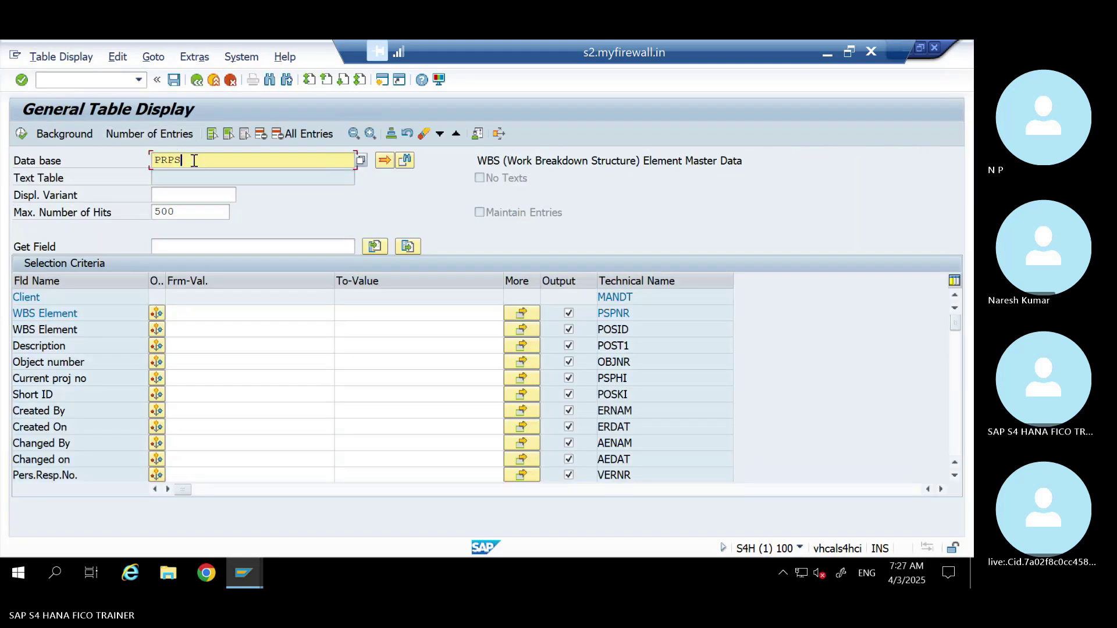
pyautogui.press('BackSpace')
pyautogui.press('BackSpace')
pyautogui.press('BackSpace')
pyautogui.press('BackSpace')
pyautogui.write('ANL')
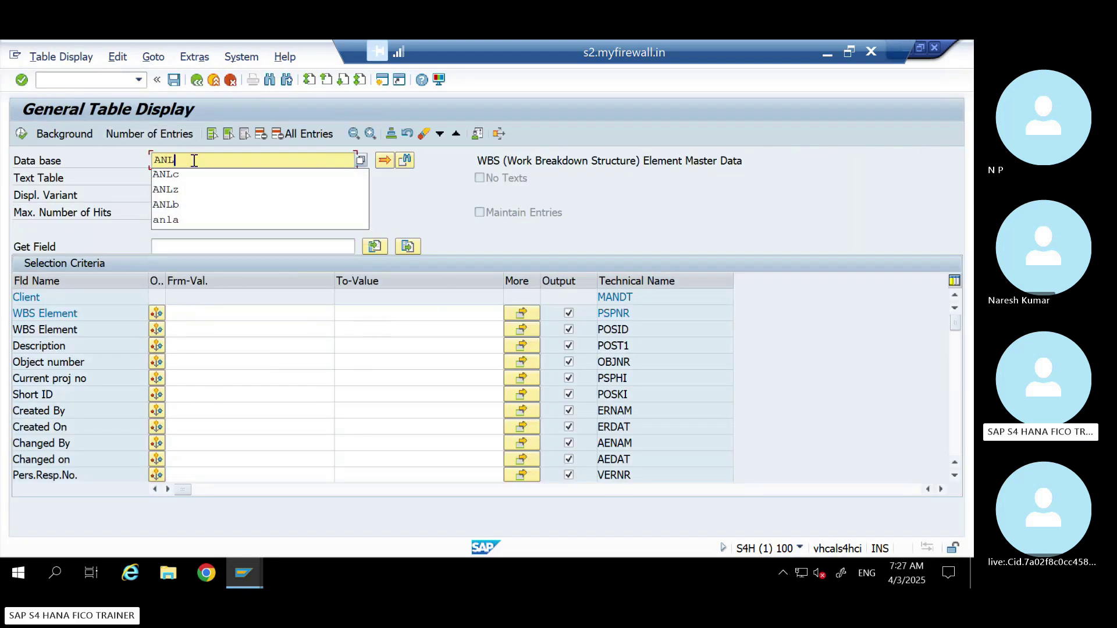
pyautogui.write('A')
pyautogui.press('Return')
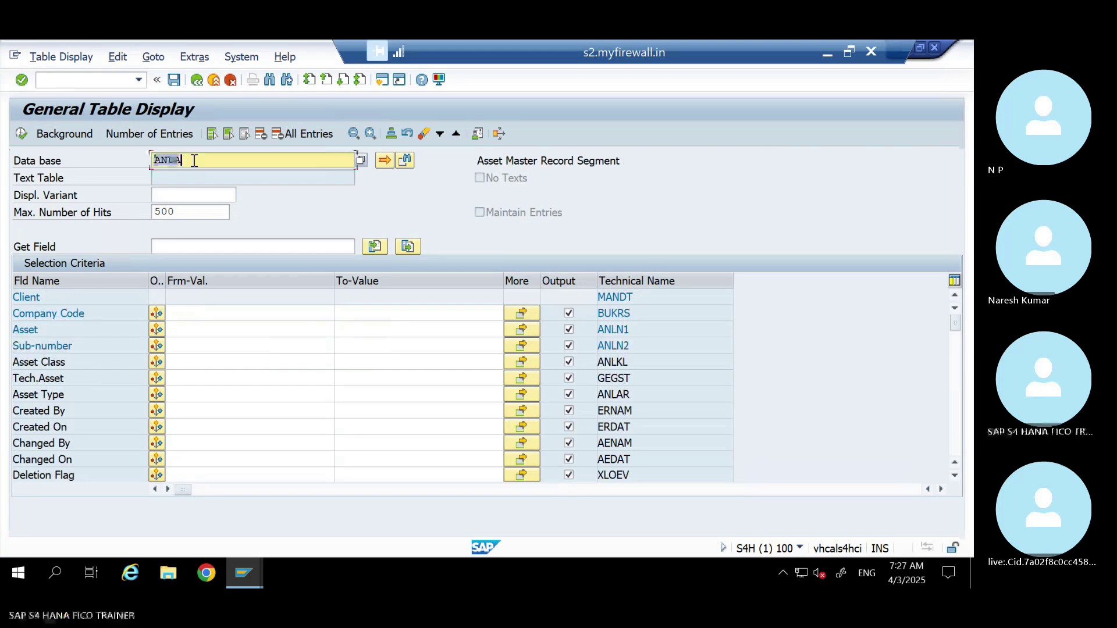
# - Find the WBS Element field in the selection criteria and set its from-value to C-20011, copied from the Project Builder session
pyautogui.hotkey('ctrl', 'f')
pyautogui.write('WBS')
pyautogui.press('Return')
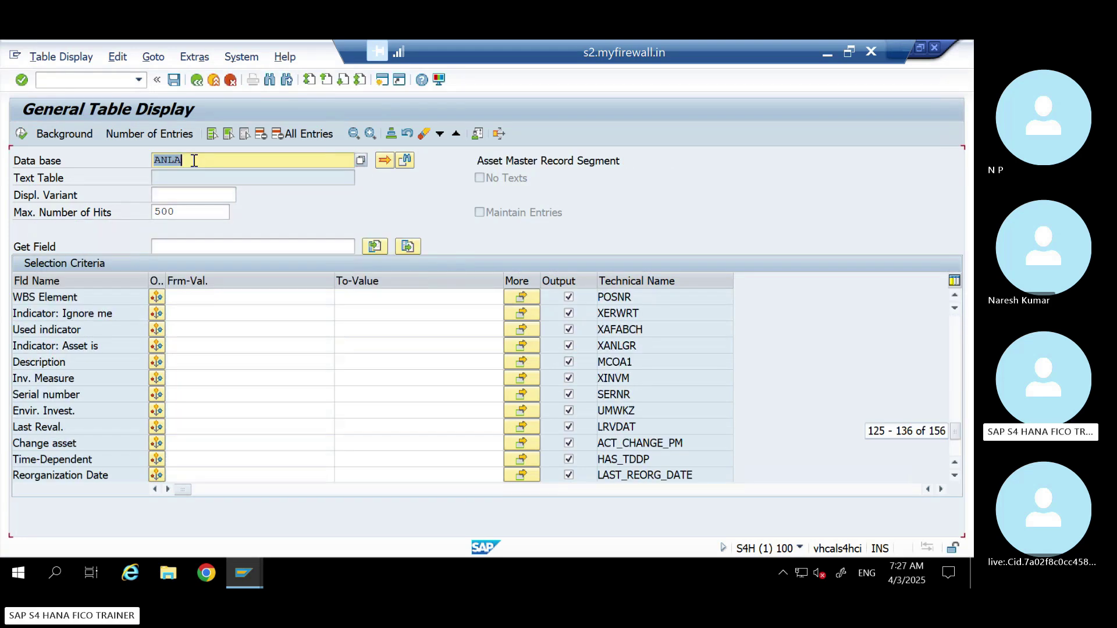
pyautogui.click(182, 294)
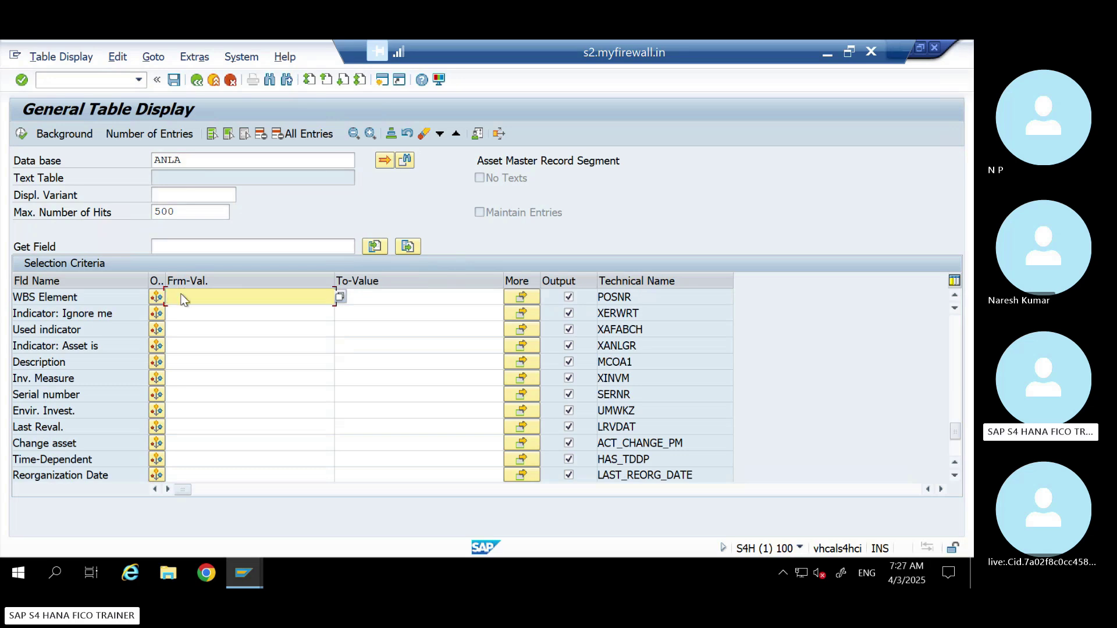
pyautogui.hotkey('alt', 'Tab')
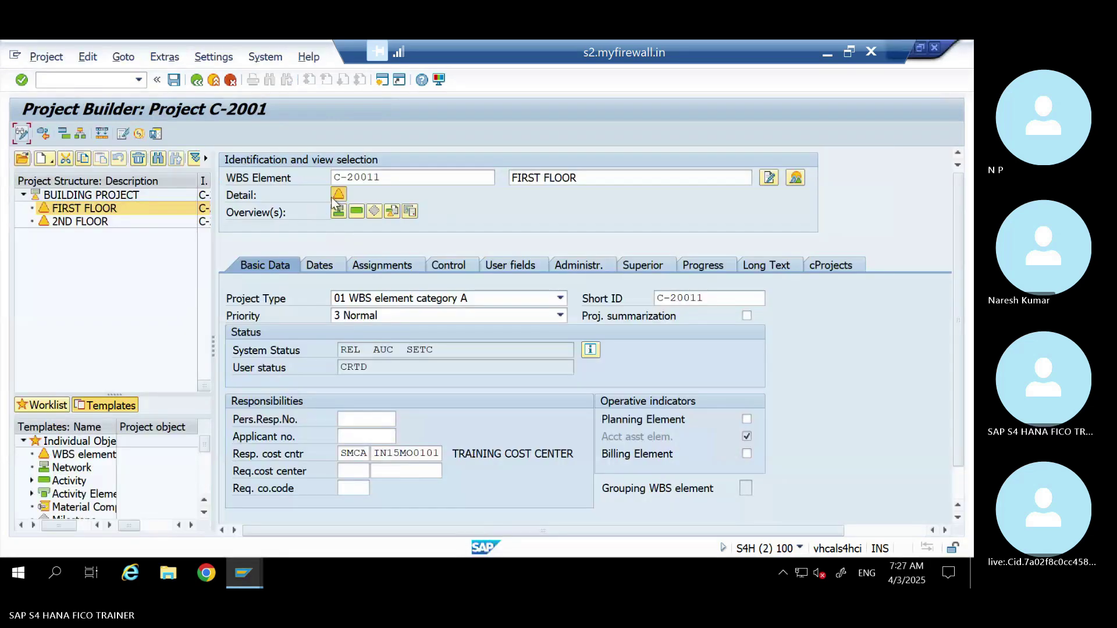
pyautogui.moveTo(386, 180); pyautogui.dragTo(279, 179)
pyautogui.hotkey('ctrl', 'c')
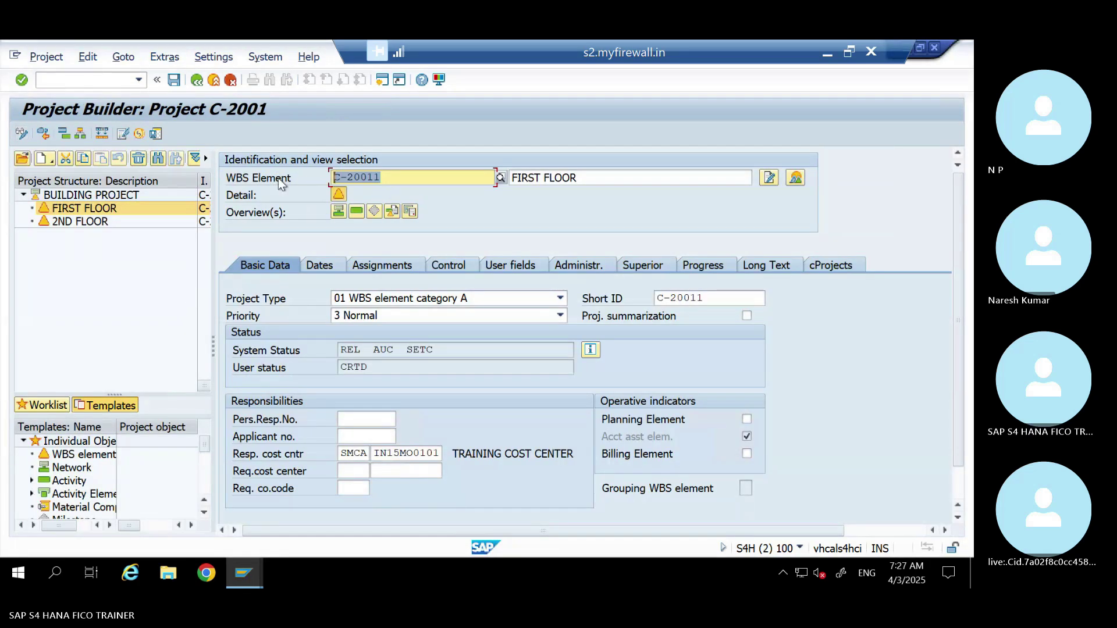
pyautogui.hotkey('alt', 'Tab')
pyautogui.click(199, 300)
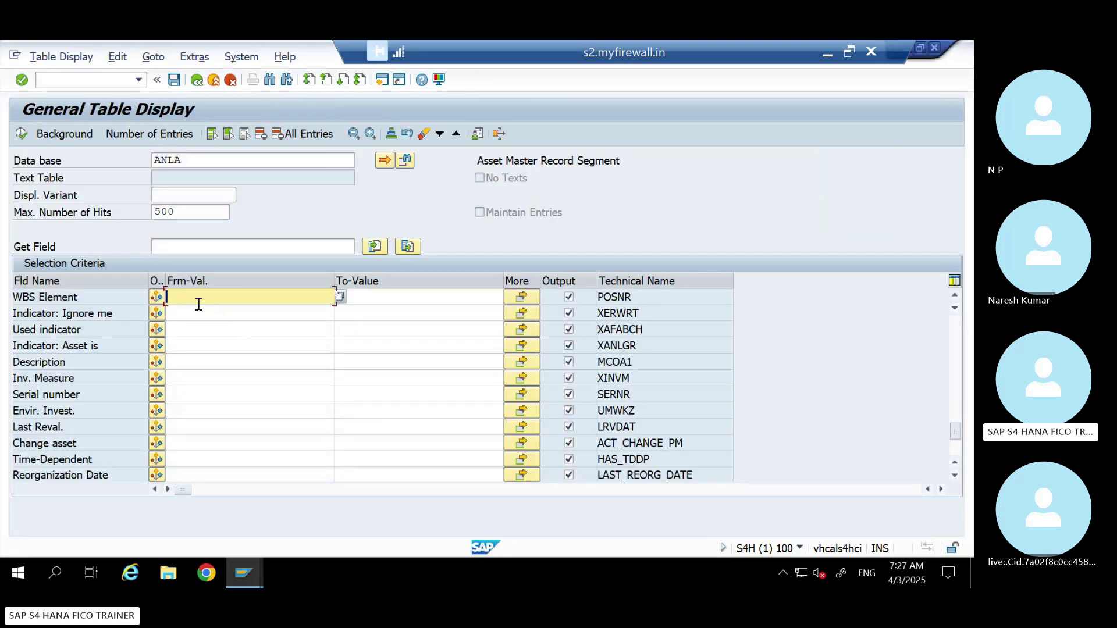
pyautogui.hotkey('ctrl', 'v')
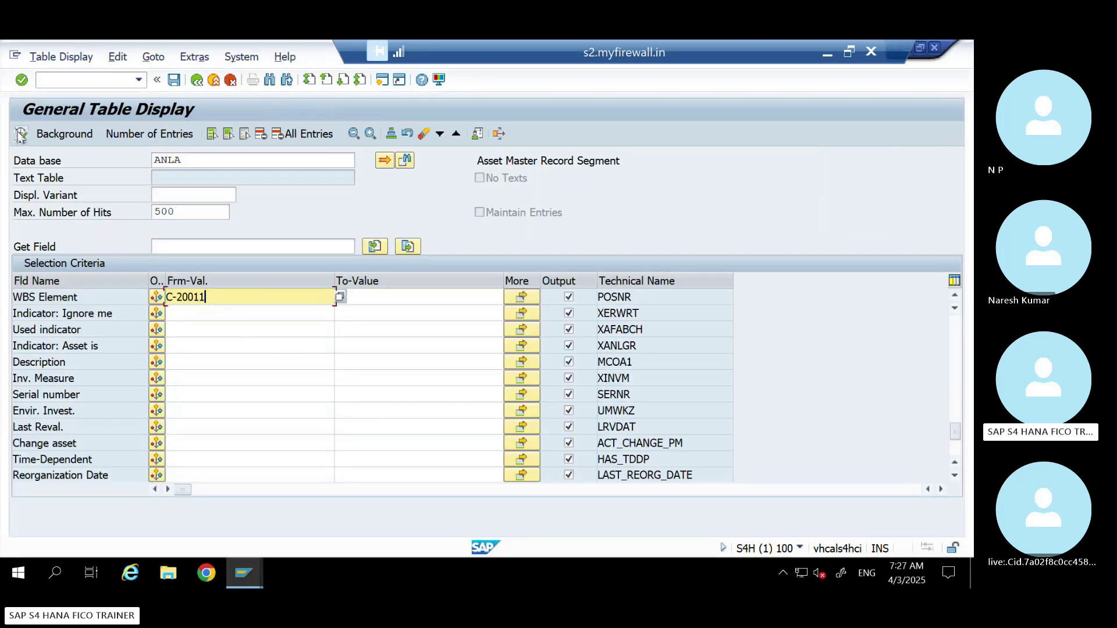
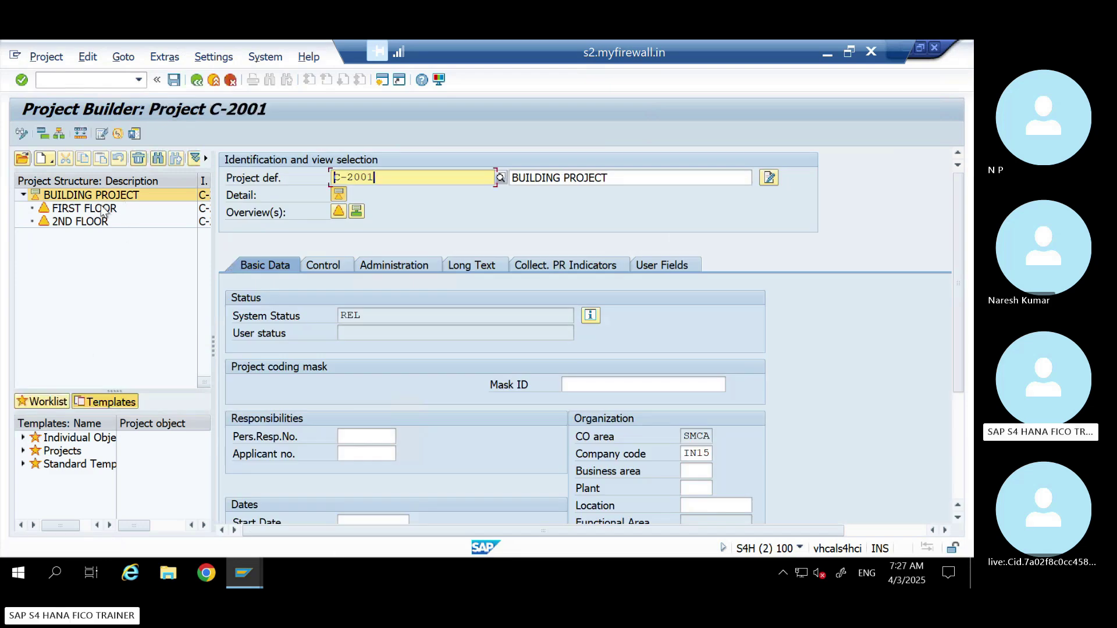
# - Create a completed asset with the description FIRST FLOOR for WBS element C-20011 and save the project
pyautogui.click(100, 209)
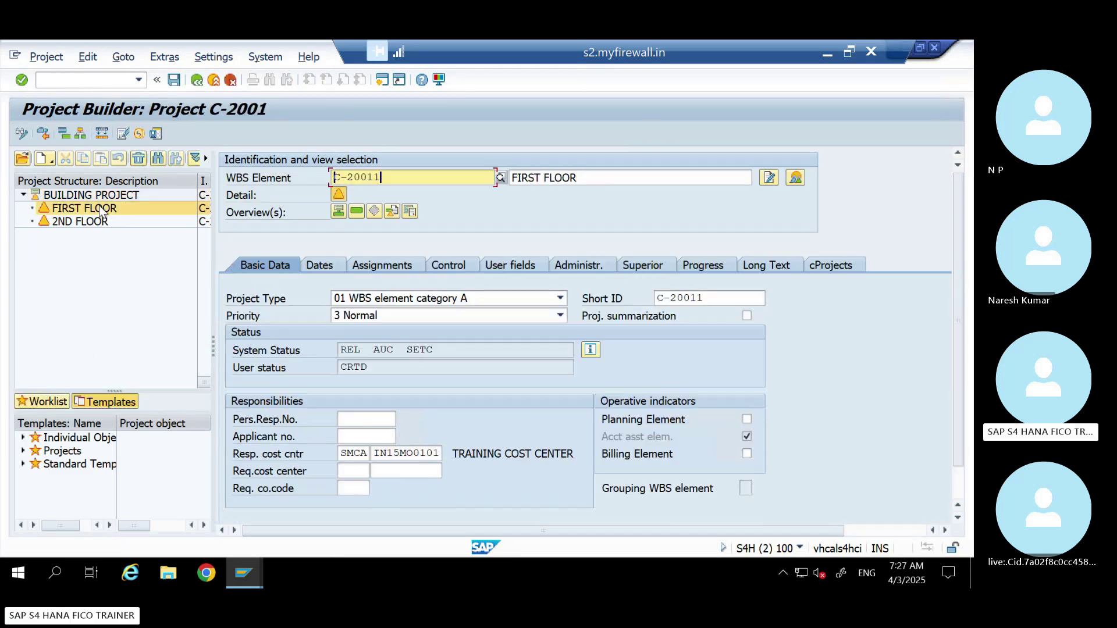
pyautogui.click(124, 56)
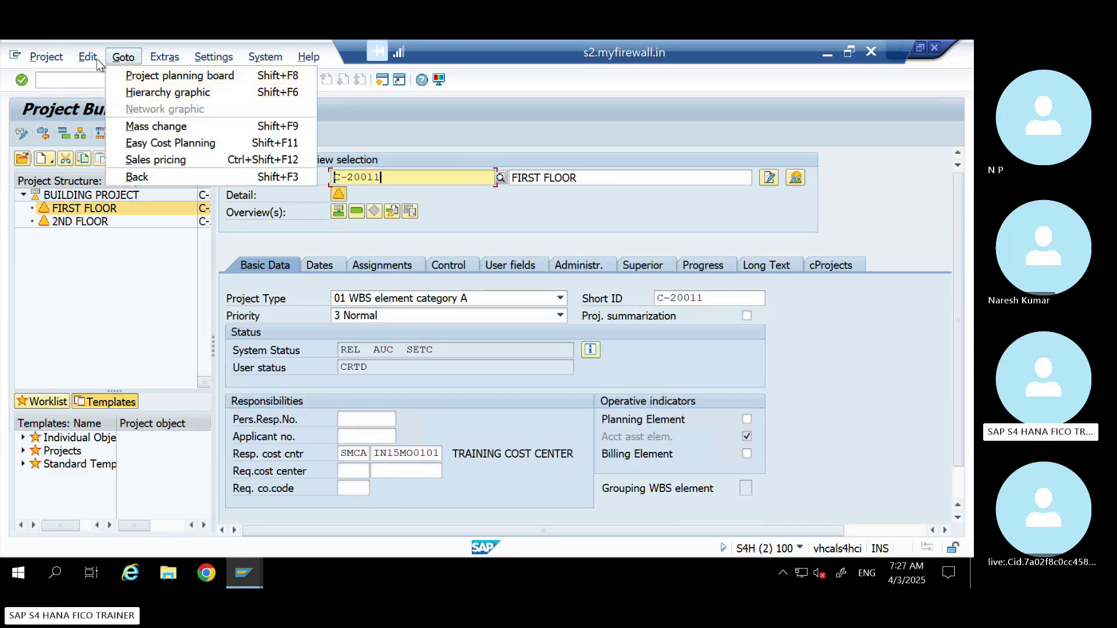
pyautogui.moveTo(88, 57)
pyautogui.moveTo(145, 163)
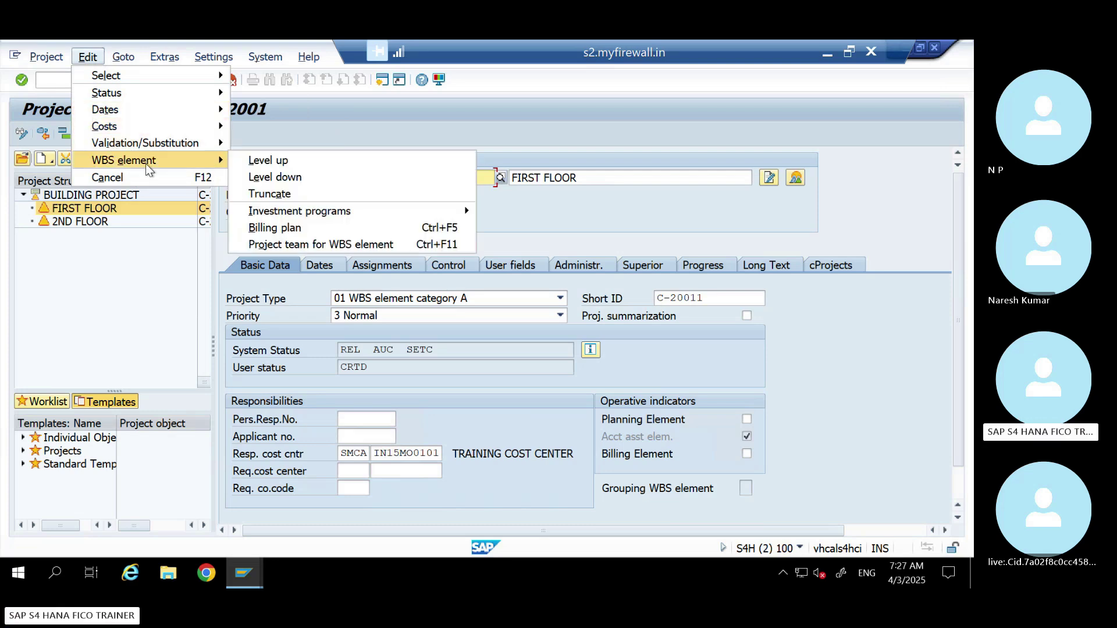
pyautogui.moveTo(442, 218)
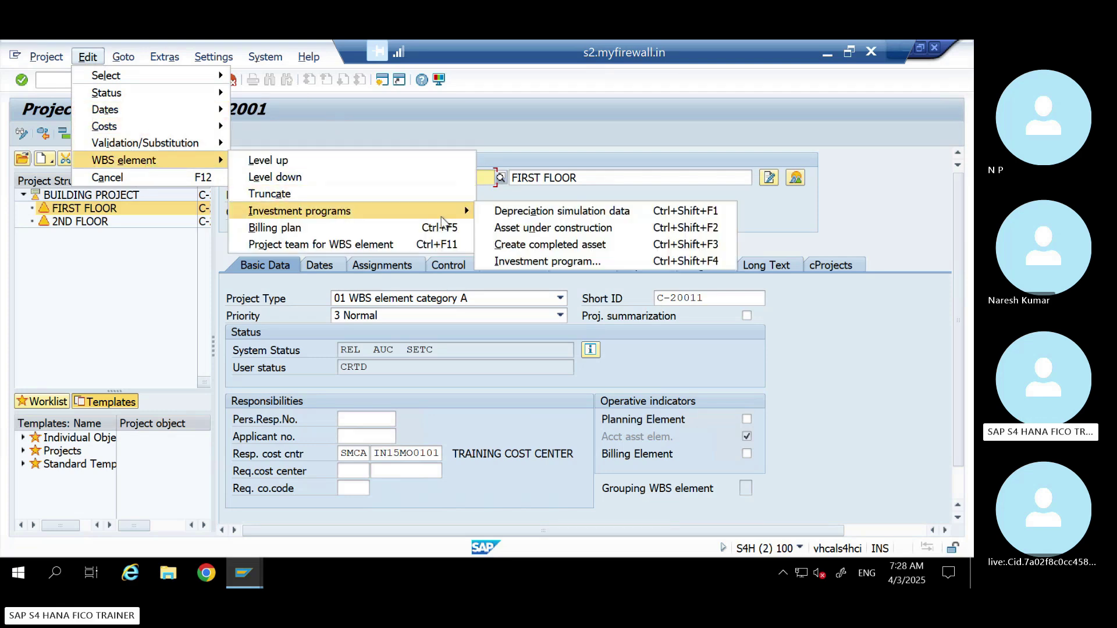
pyautogui.click(547, 244)
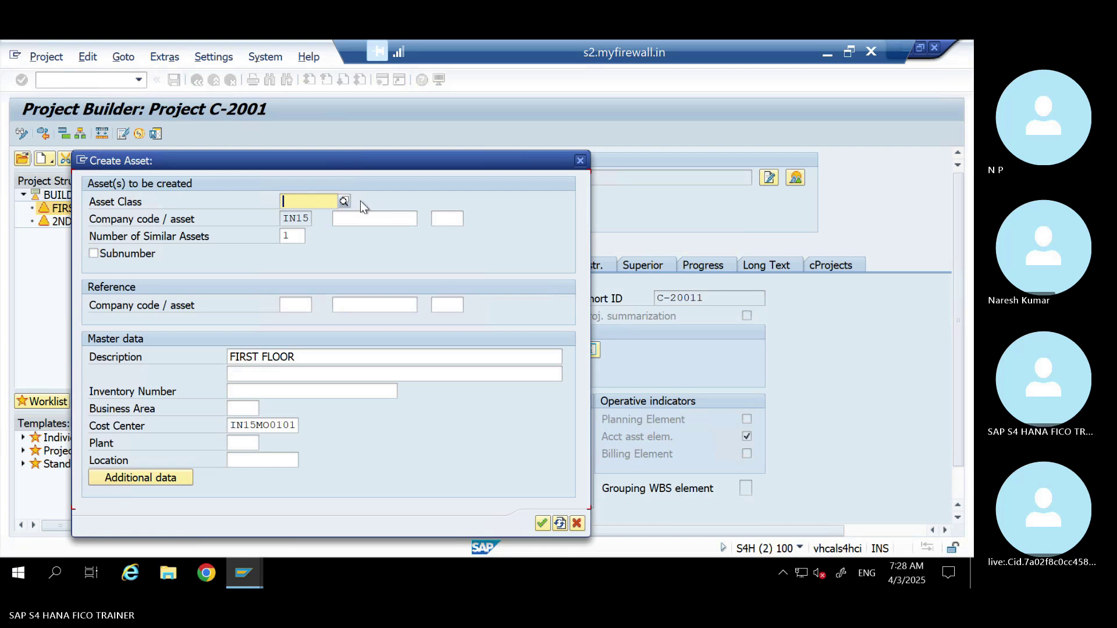
pyautogui.press('Return')
pyautogui.press('Return')
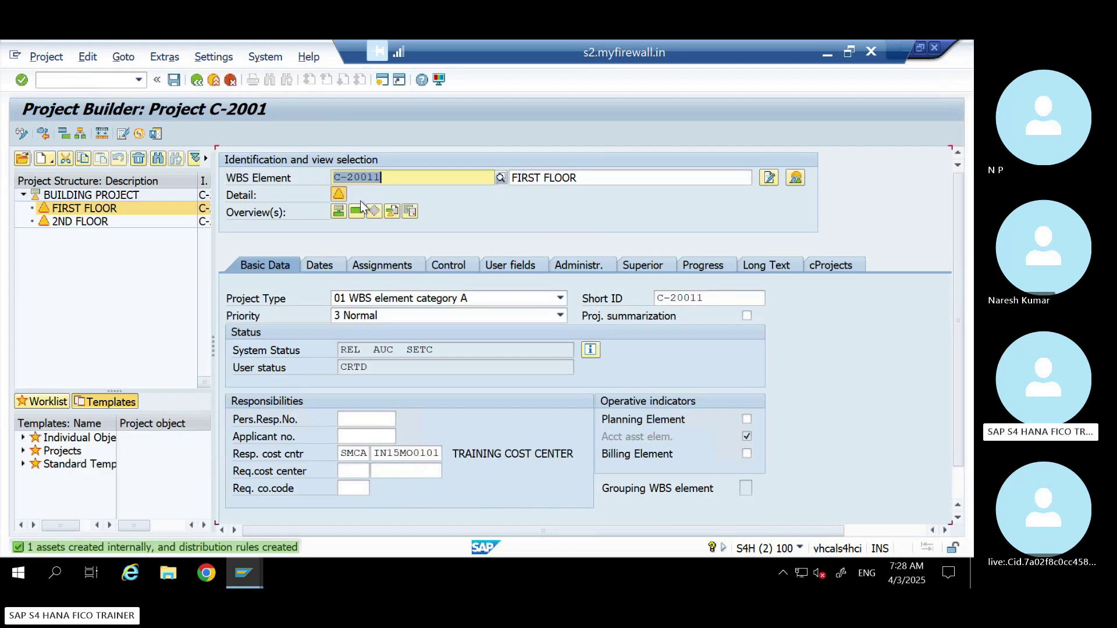
pyautogui.click(175, 80)
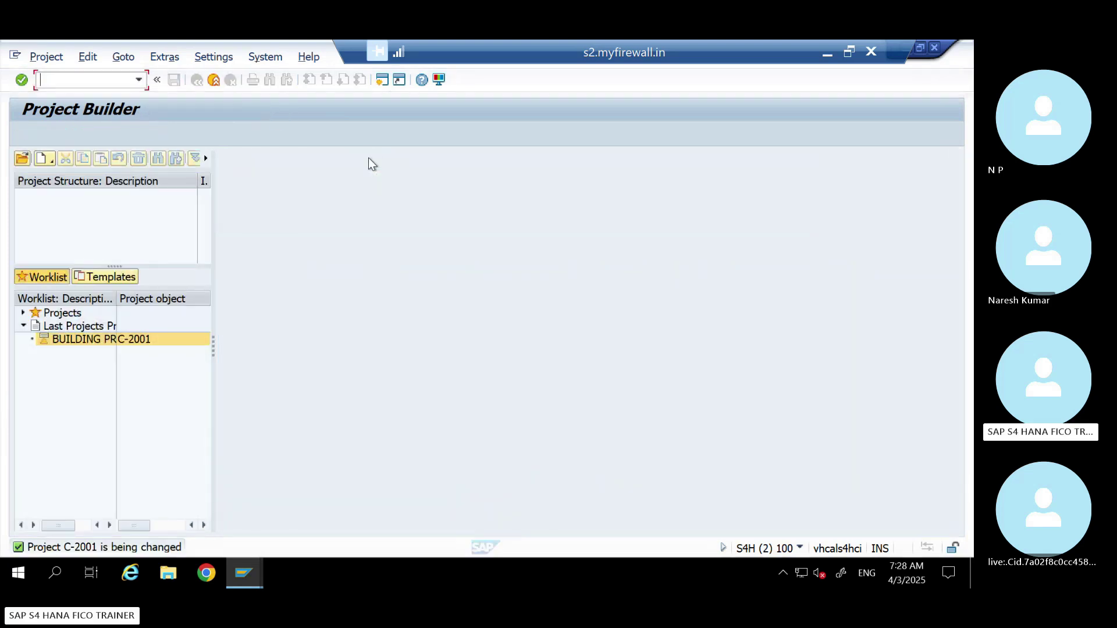
# - Refresh the ANLA entries for WBS element C-20011 and return to the Project Builder session
pyautogui.hotkey('alt', 'Tab')
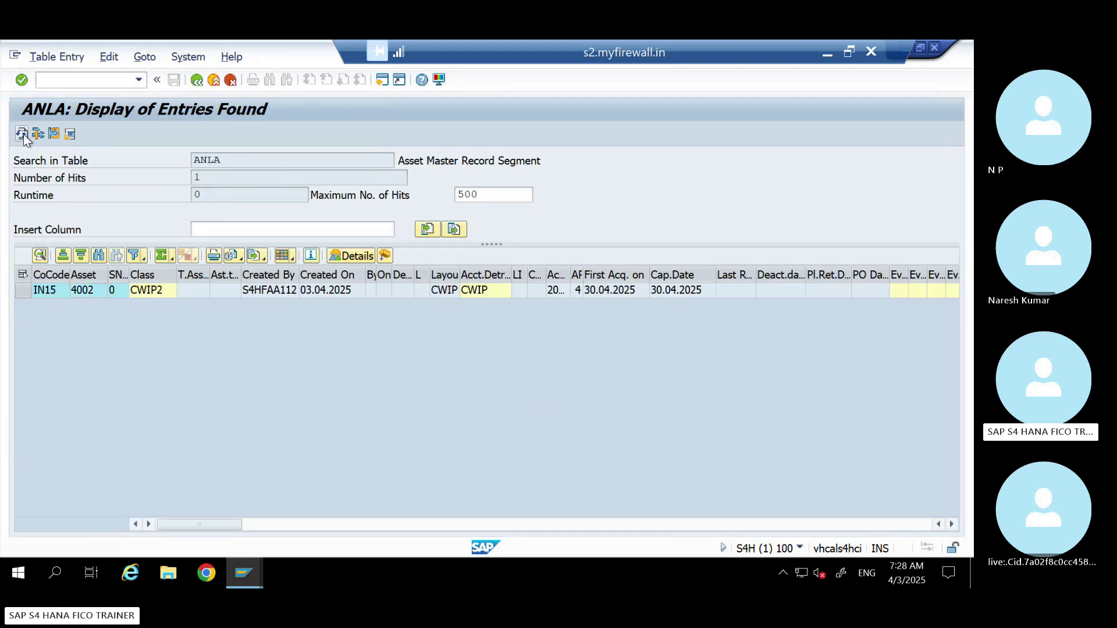
pyautogui.press('Left')
pyautogui.click(23, 134)
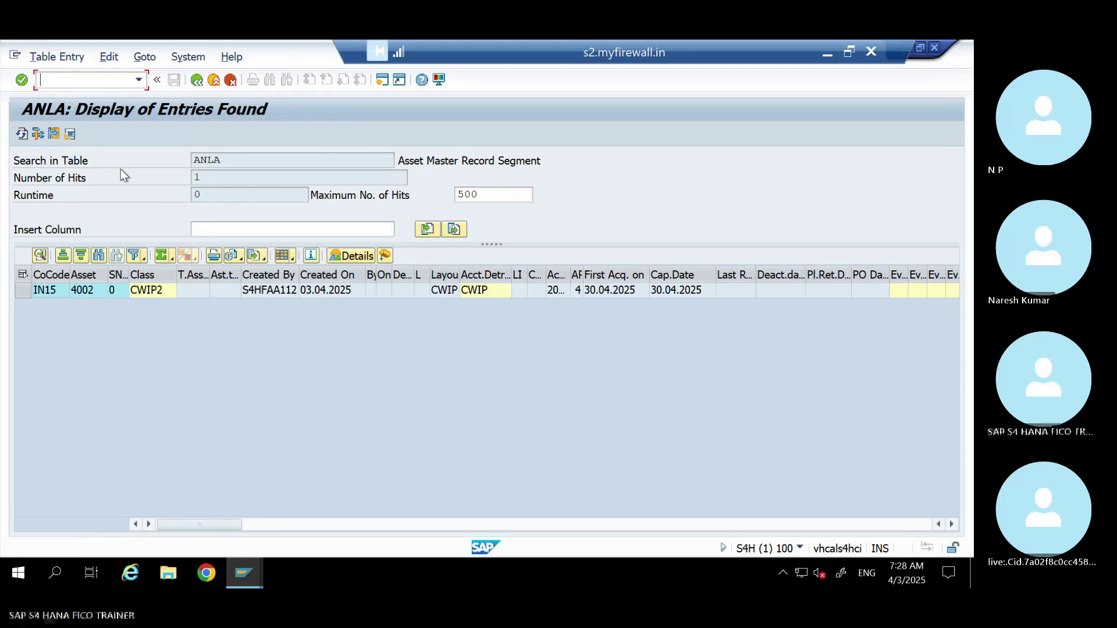
pyautogui.hotkey('alt', 'Tab')
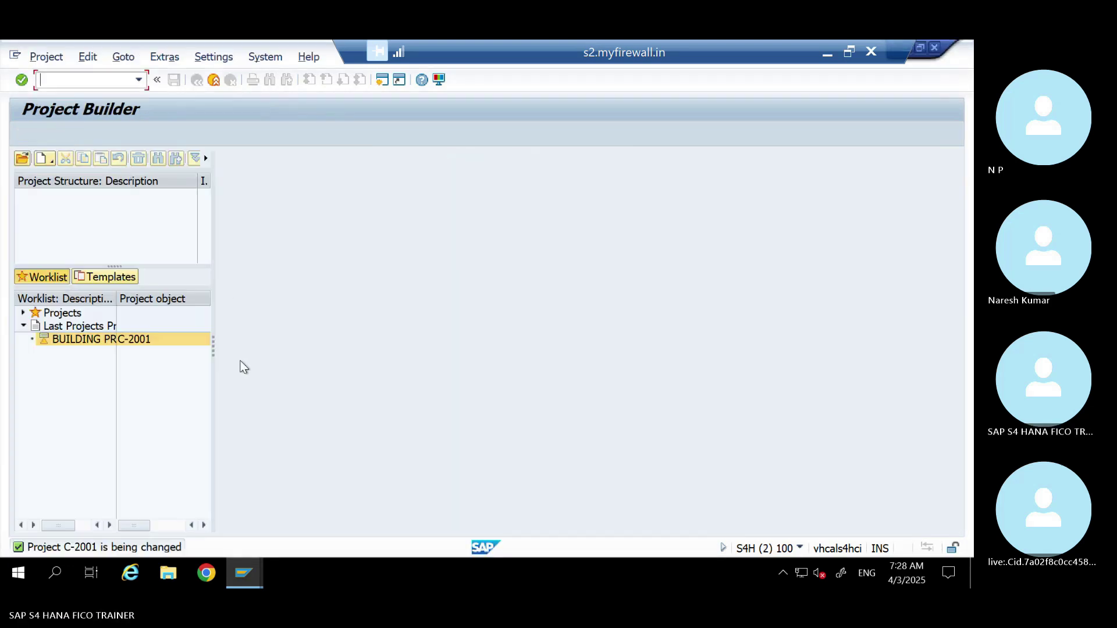
# - Open project C-2001, check the receivers in the settlement rule of WBS element FIRST FLOOR, and leave the Project Builder
pyautogui.doubleClick(95, 341)
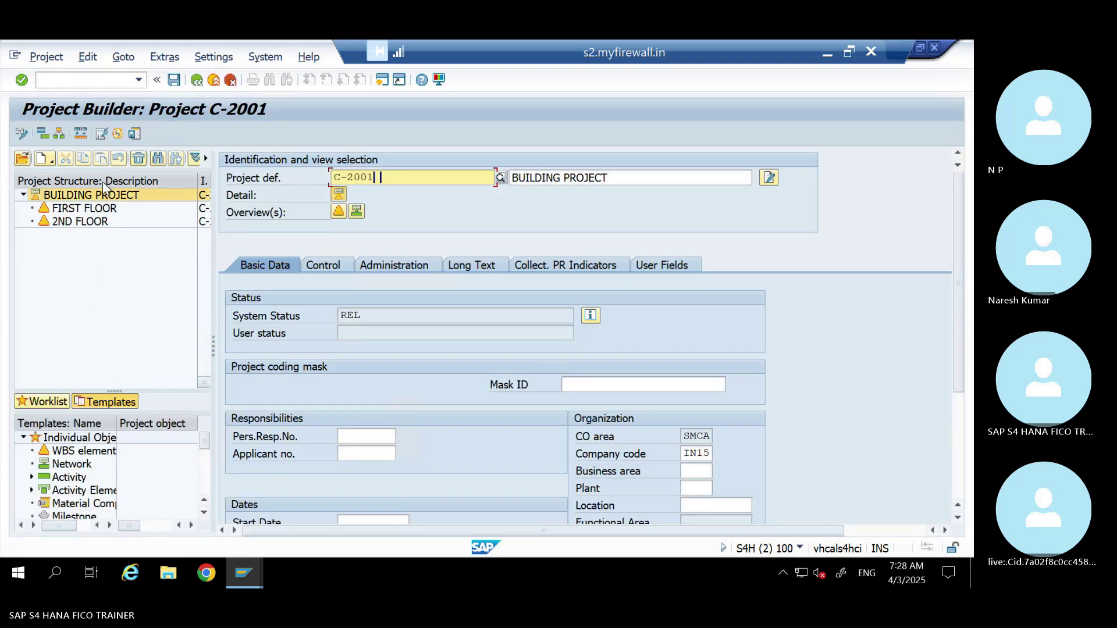
pyautogui.click(164, 58)
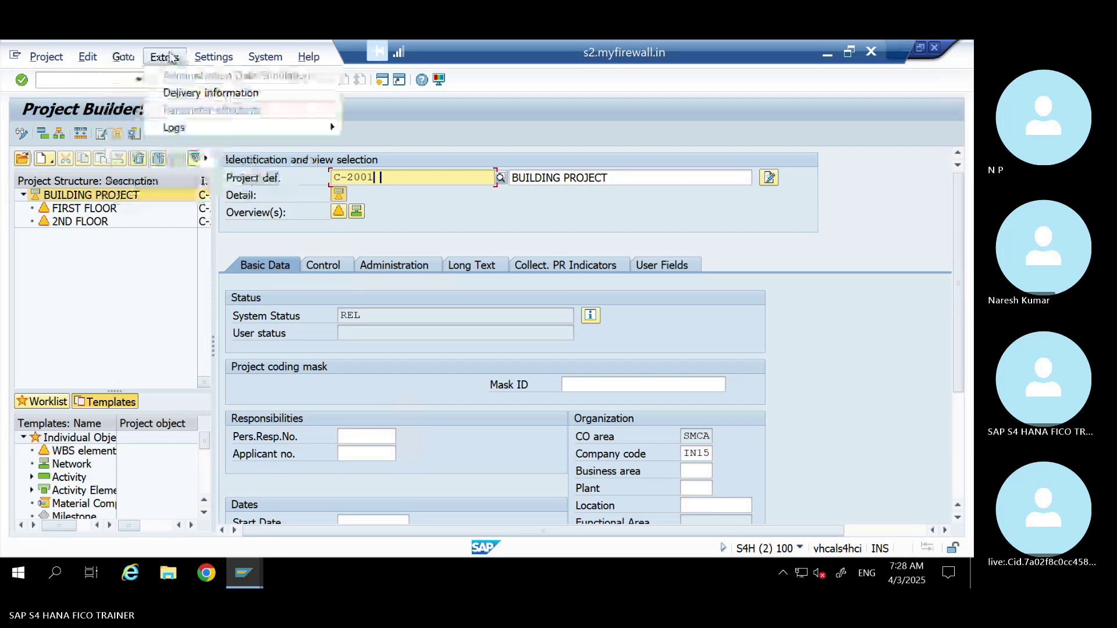
pyautogui.click(96, 215)
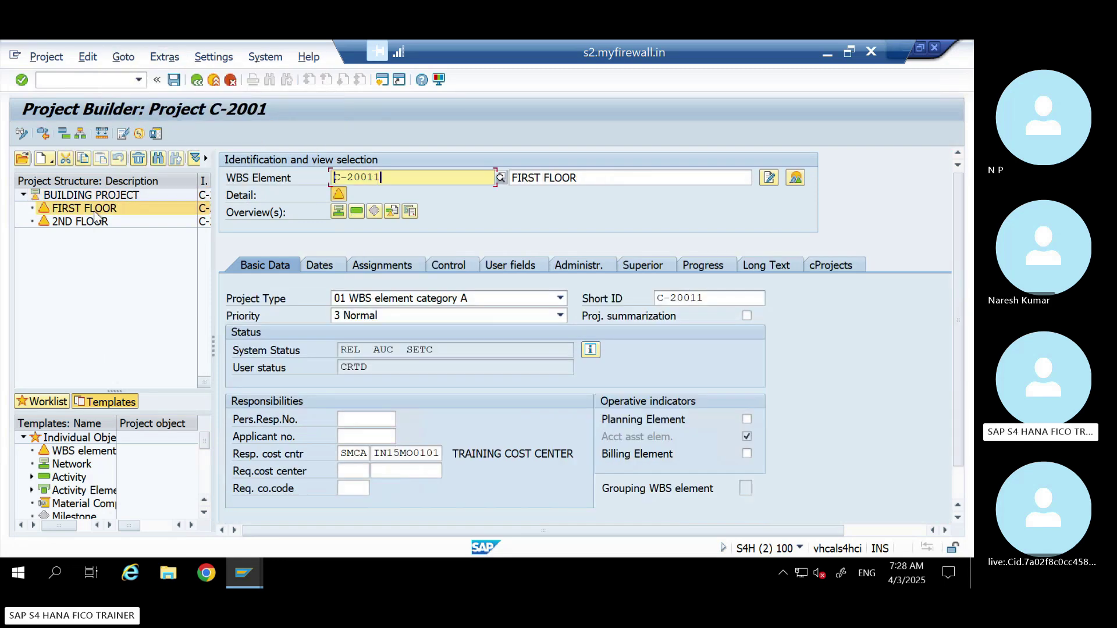
pyautogui.click(164, 57)
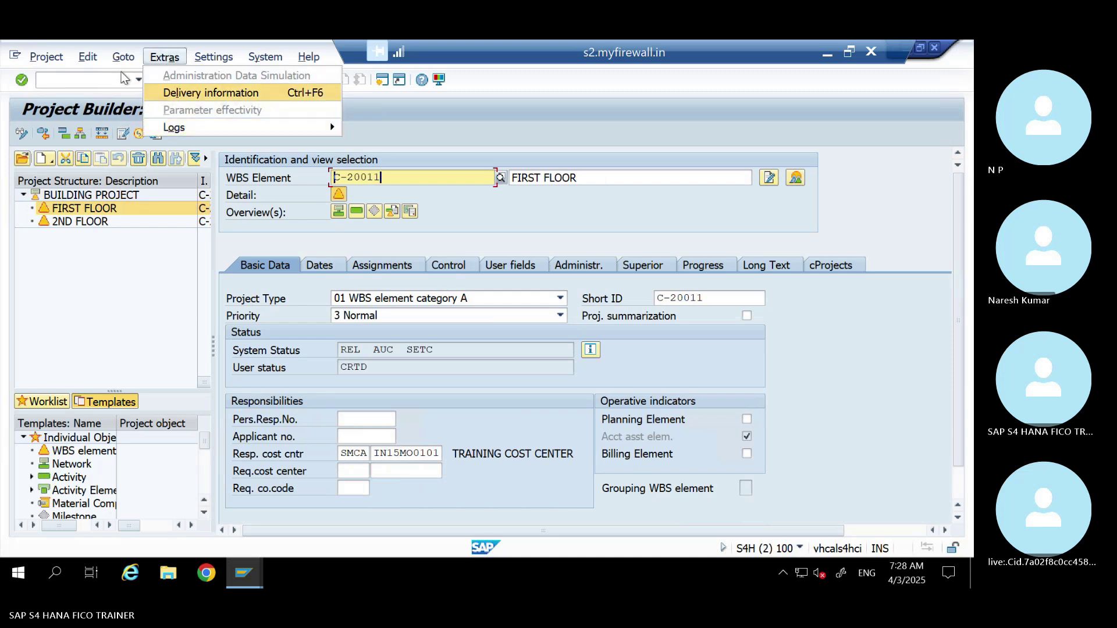
pyautogui.moveTo(123, 56)
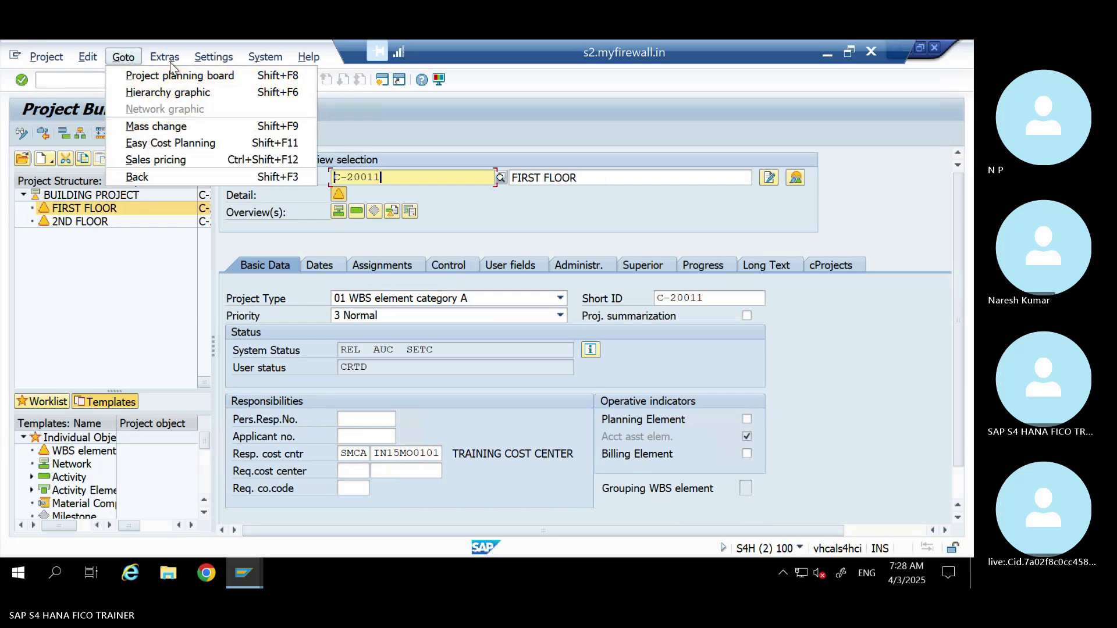
pyautogui.moveTo(218, 63)
pyautogui.moveTo(87, 57)
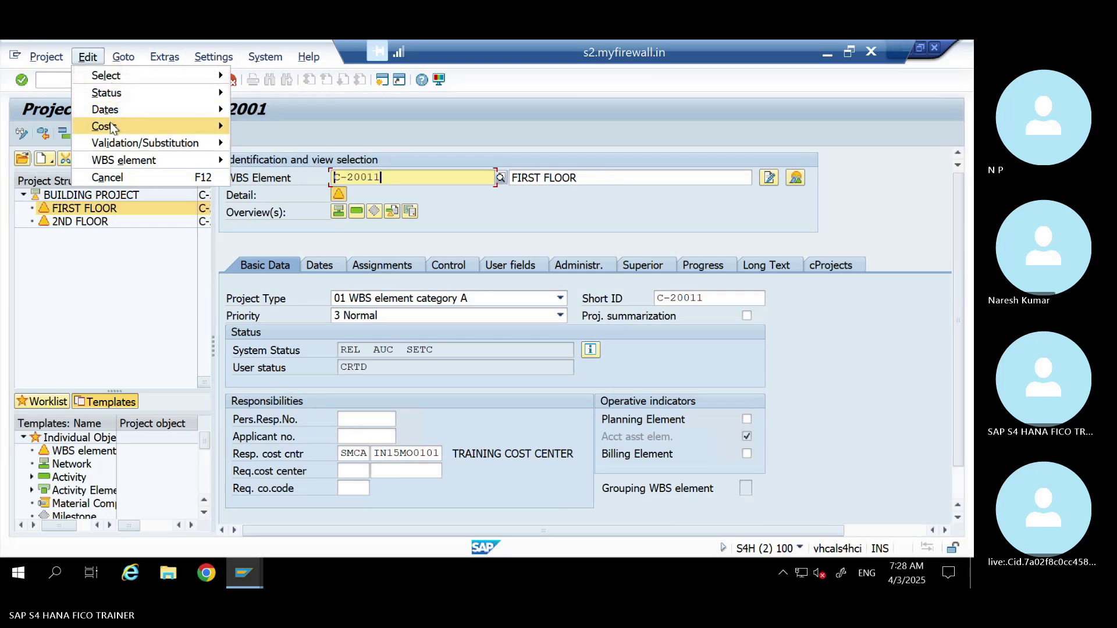
pyautogui.moveTo(110, 124)
pyautogui.click(271, 227)
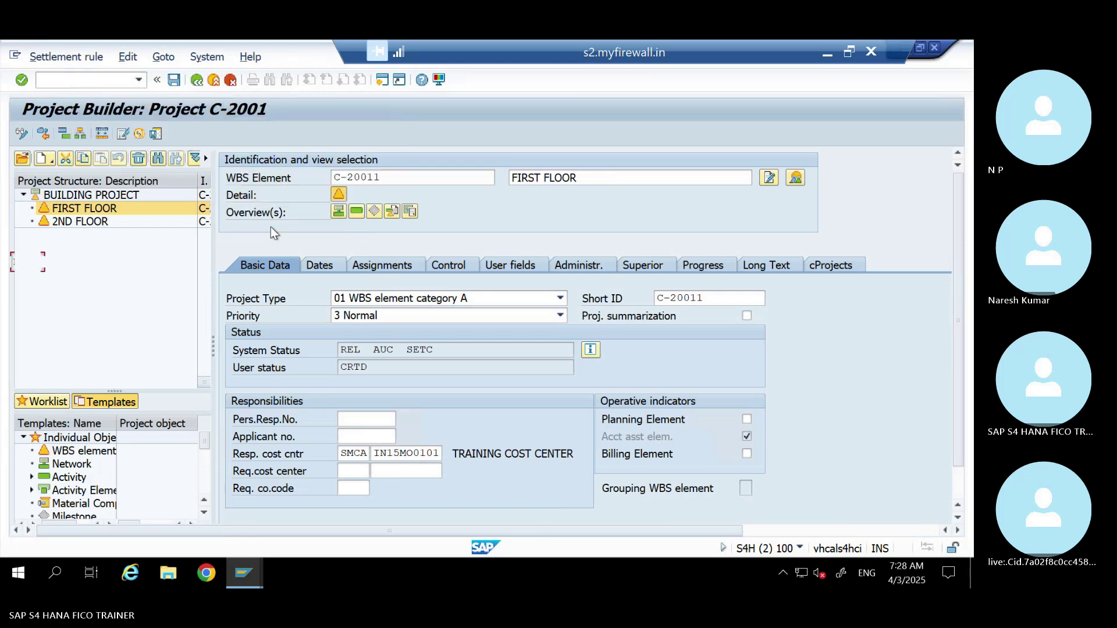
pyautogui.click(92, 273)
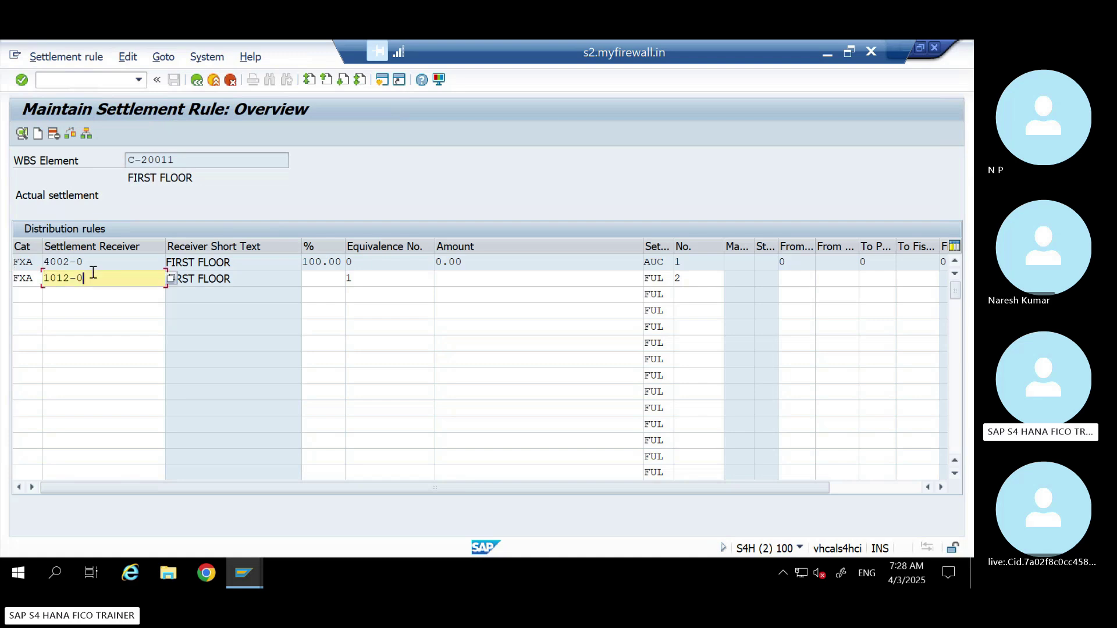
pyautogui.click(197, 80)
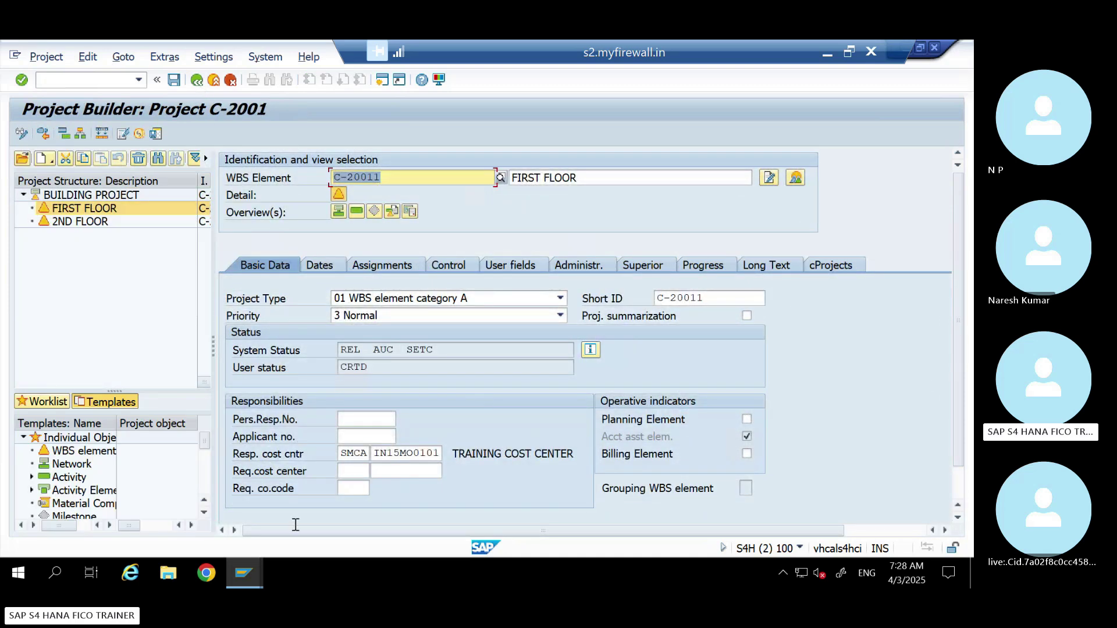
pyautogui.click(215, 80)
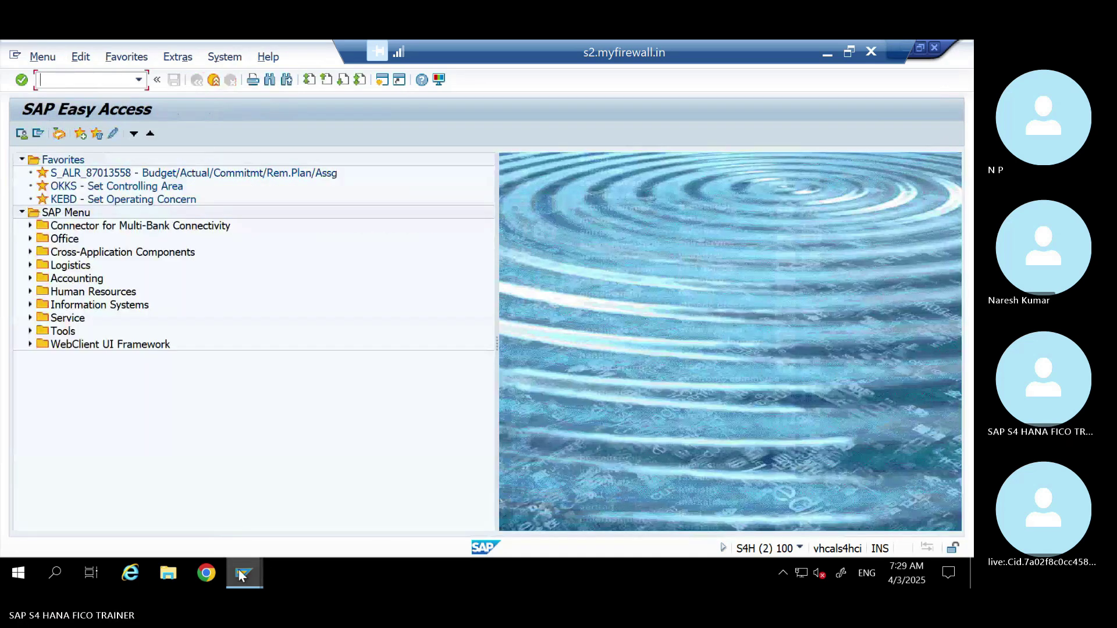
# - Start transaction CJ88 from a free SAP Easy Access session
pyautogui.moveTo(245, 573)
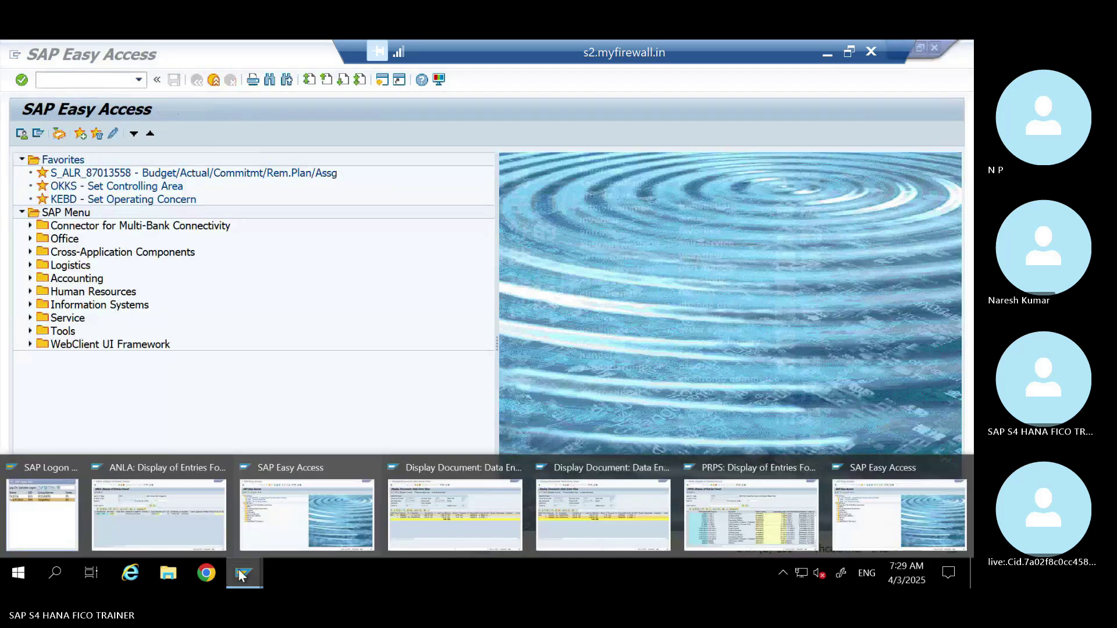
pyautogui.click(296, 529)
pyautogui.write('KO88')
pyautogui.press('BackSpace')
pyautogui.press('BackSpace')
pyautogui.press('BackSpace')
pyautogui.press('BackSpace')
pyautogui.write('CJ88')
pyautogui.press('Return')
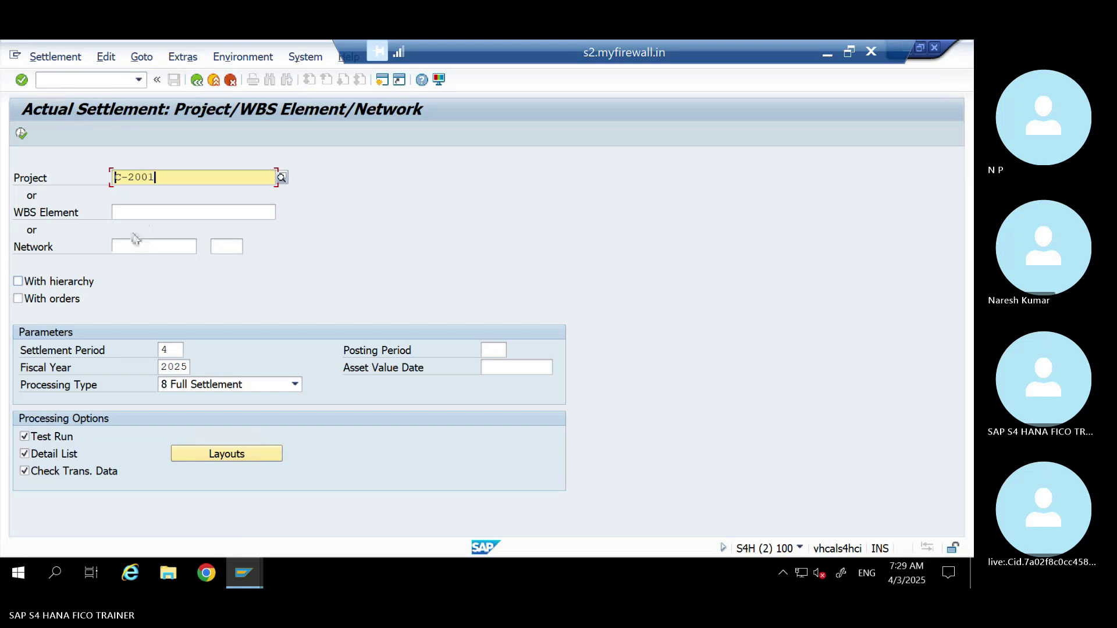
# - Execute the full settlement as an update run for WBS element C-20011, with the project field cleared and Test Run off
pyautogui.click(24, 437)
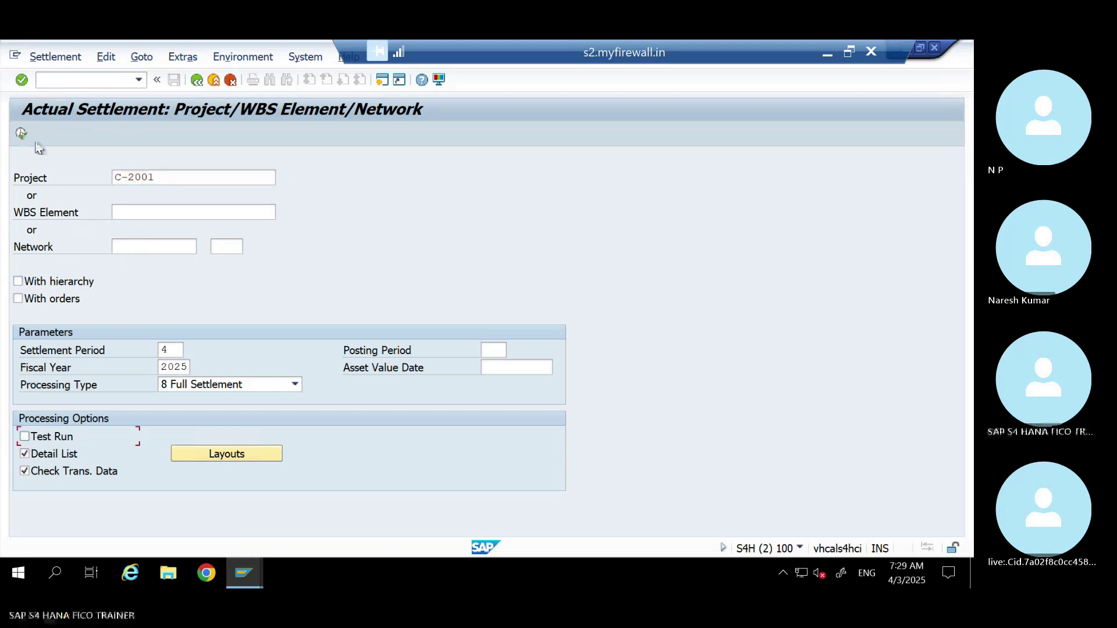
pyautogui.moveTo(142, 177); pyautogui.dragTo(156, 177)
pyautogui.moveTo(84, 177); pyautogui.dragTo(82, 175)
pyautogui.hotkey('ctrl', 'c')
pyautogui.press('BackSpace')
pyautogui.click(141, 208)
pyautogui.hotkey('ctrl', 'v')
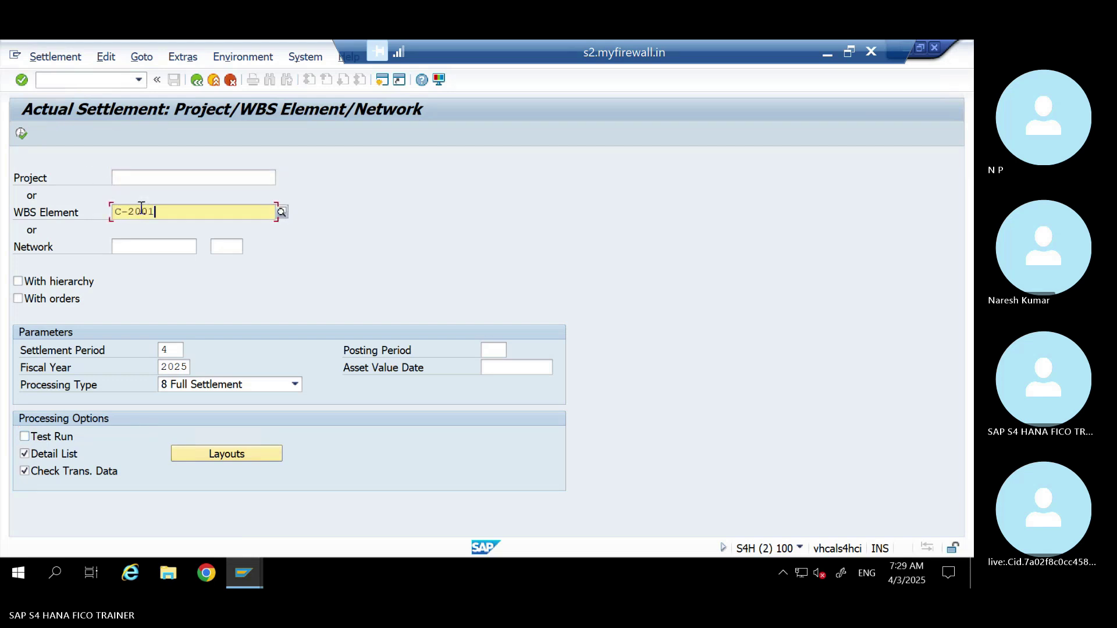
pyautogui.write('1')
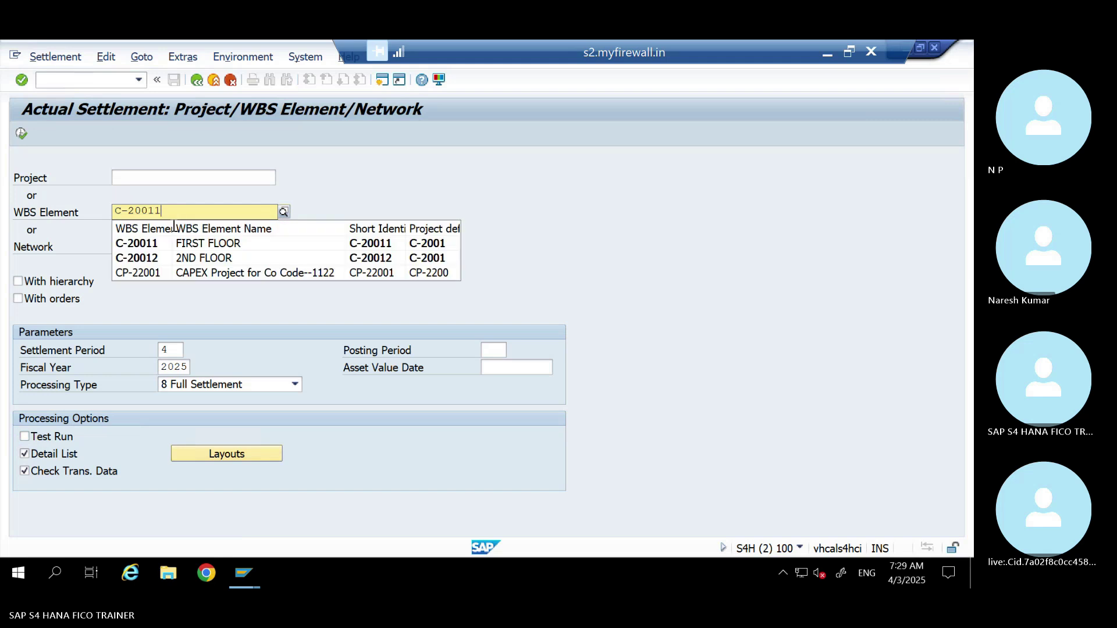
pyautogui.click(156, 240)
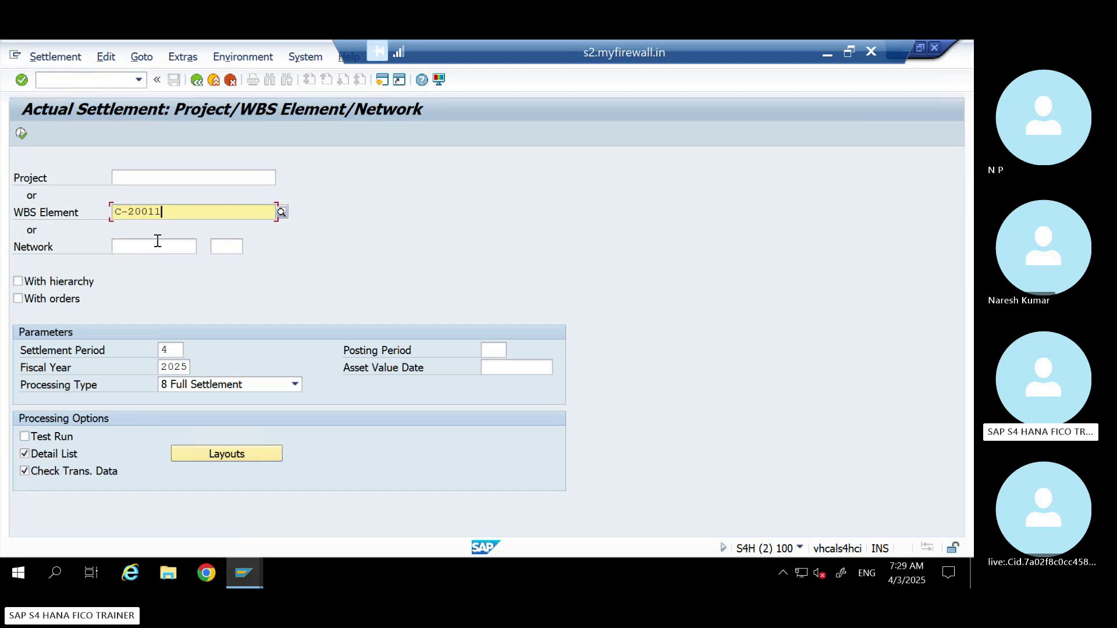
pyautogui.click(22, 134)
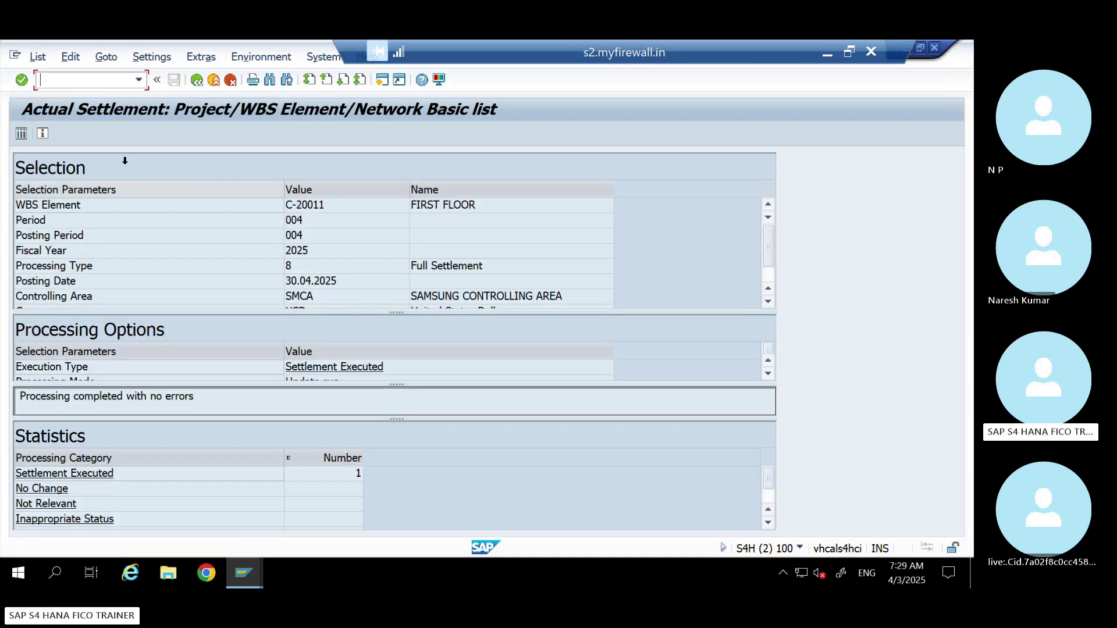
# - Open the settlement's detail list and inspect both line items of its accounting document for ledger group 0L
pyautogui.click(21, 134)
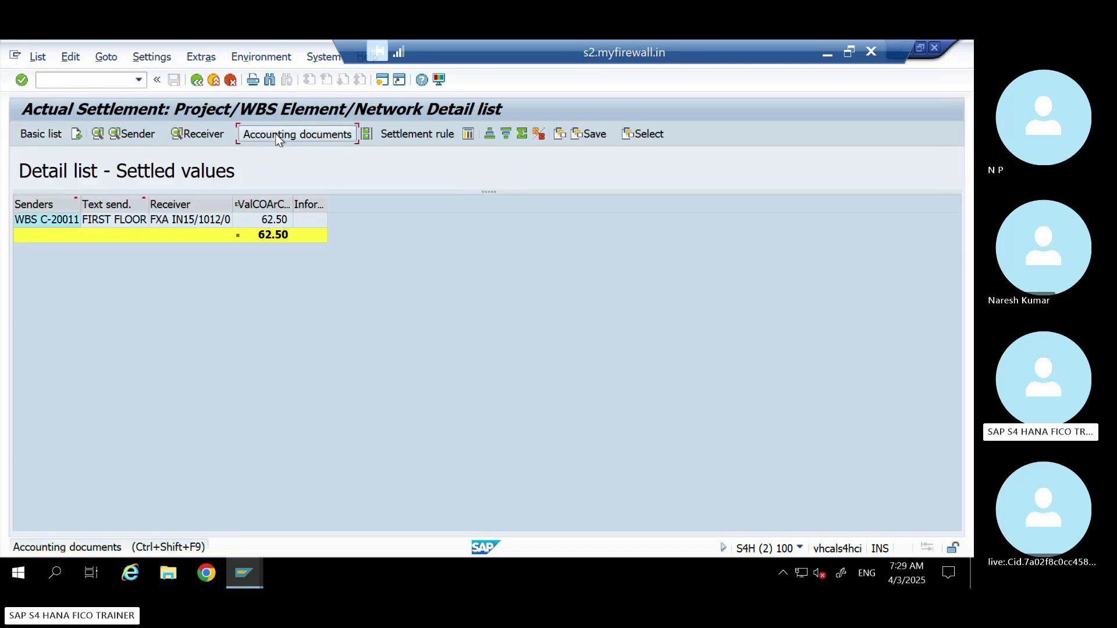
pyautogui.click(278, 135)
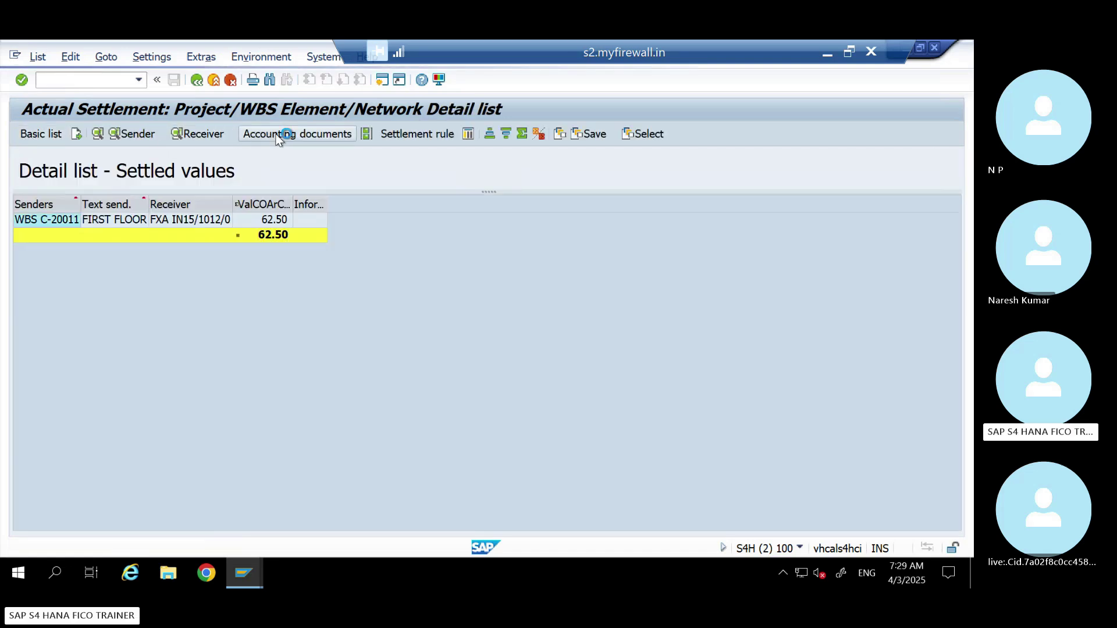
pyautogui.doubleClick(156, 233)
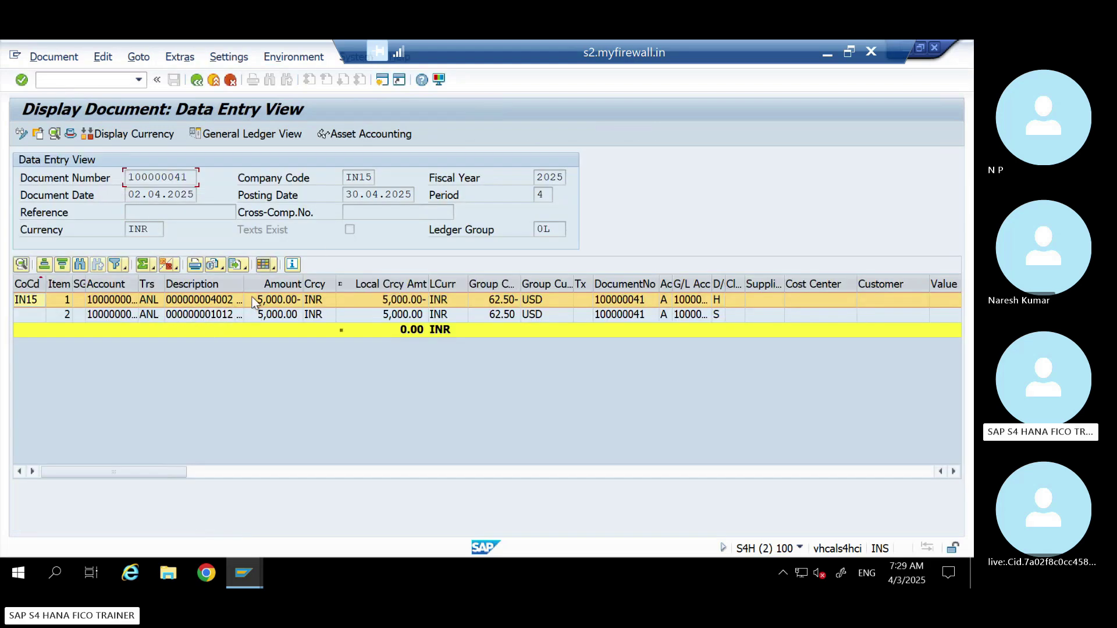
pyautogui.click(223, 316)
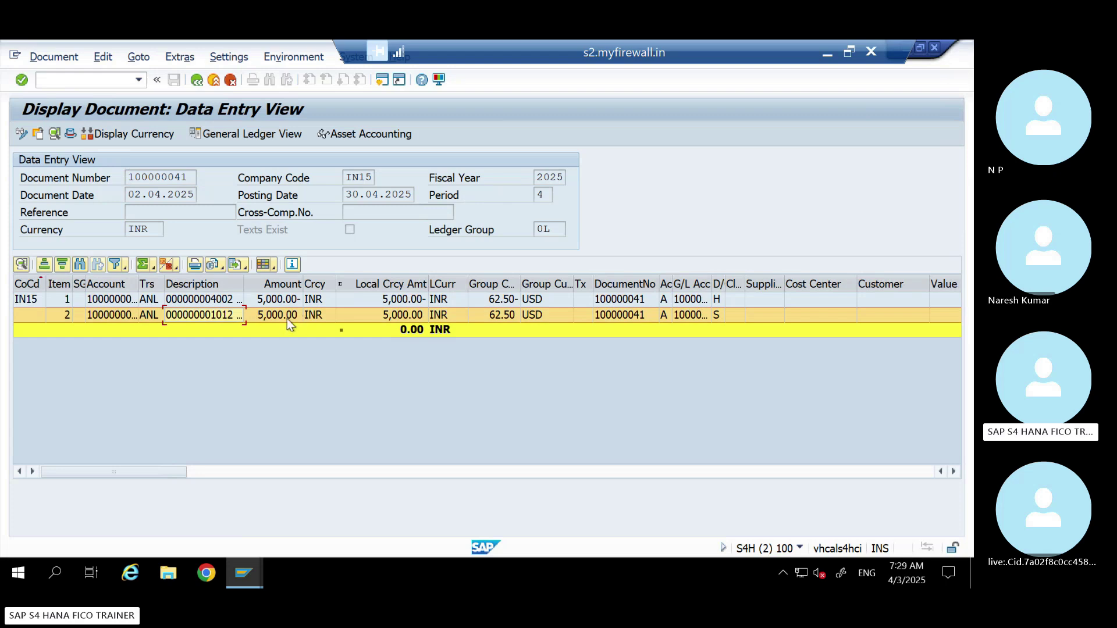
pyautogui.click(206, 298)
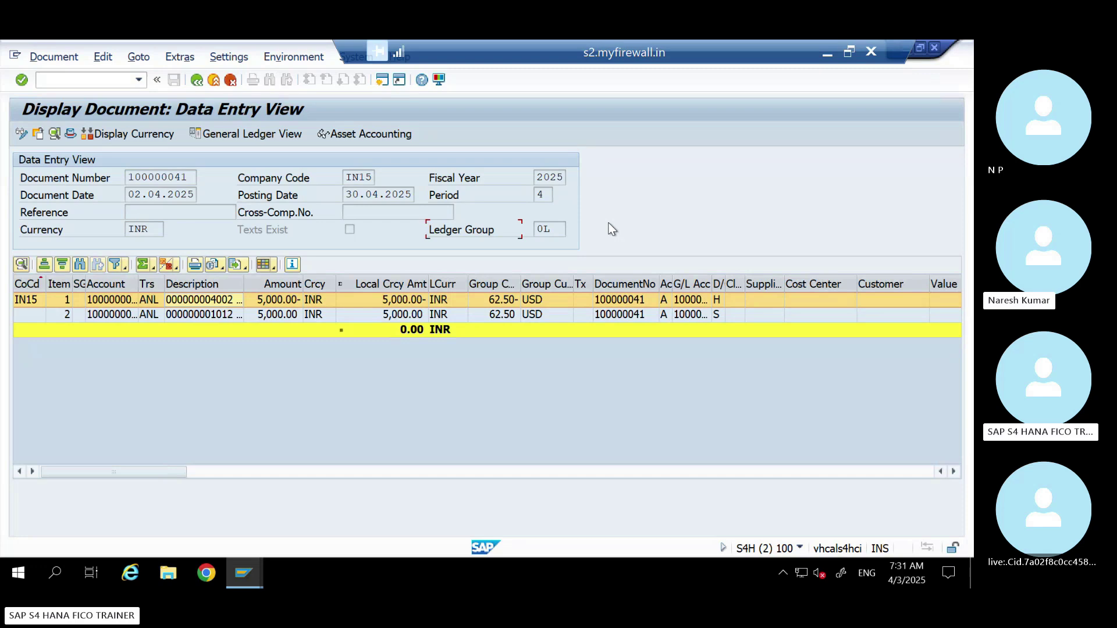
# - Switch to the AUC PROCESS sheet in Excel, review the WBS check and line item report entries, and return to the SAP session
pyautogui.click(824, 42)
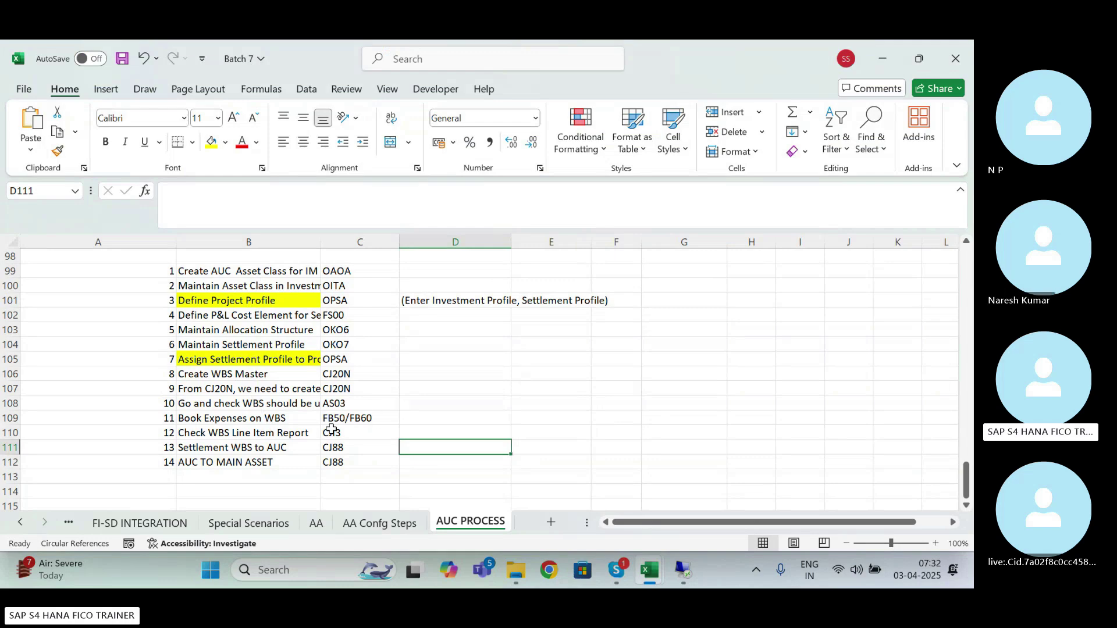
pyautogui.click(244, 431)
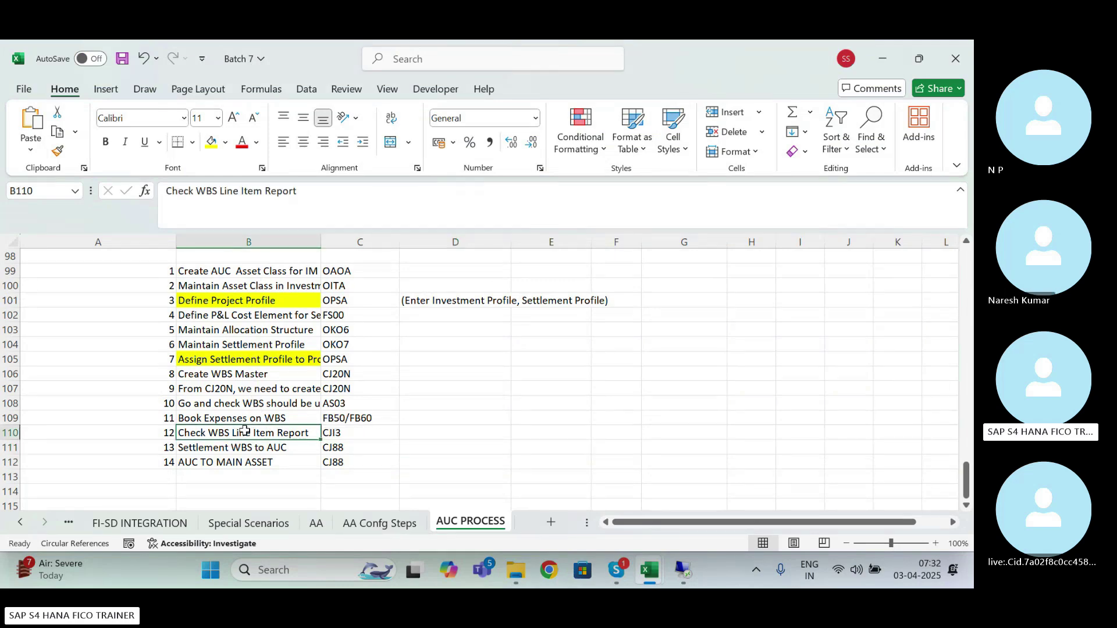
pyautogui.click(248, 406)
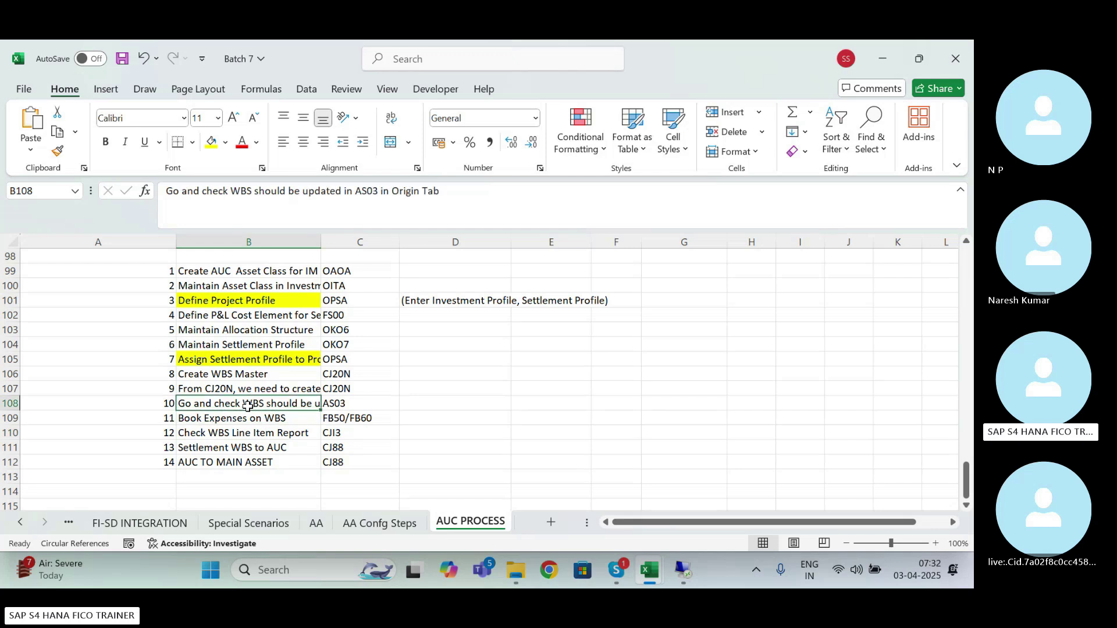
pyautogui.click(331, 403)
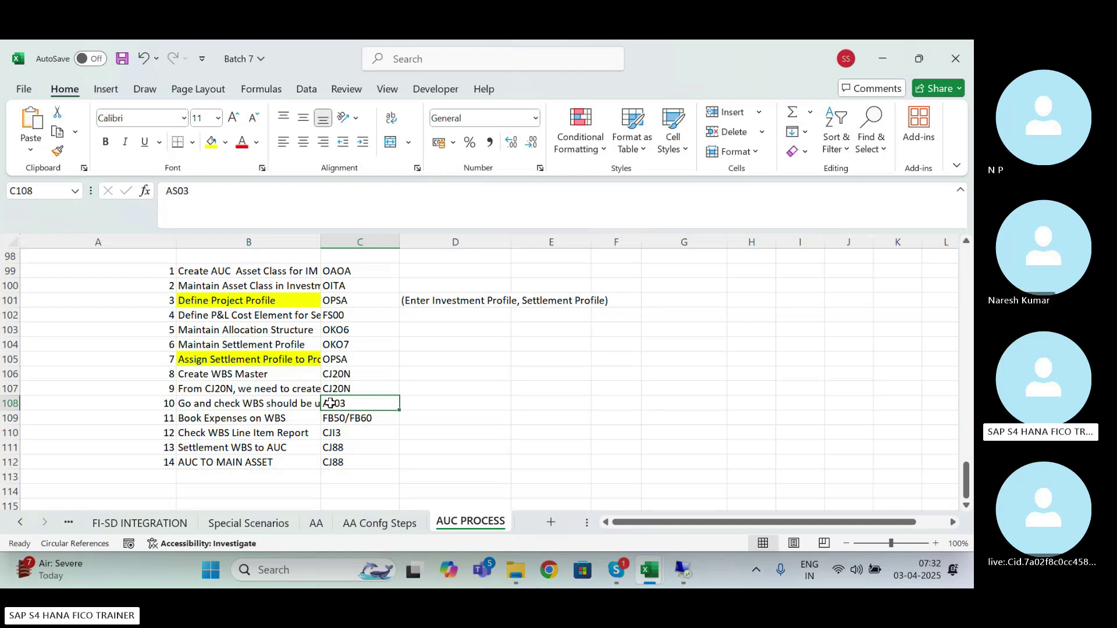
pyautogui.click(412, 402)
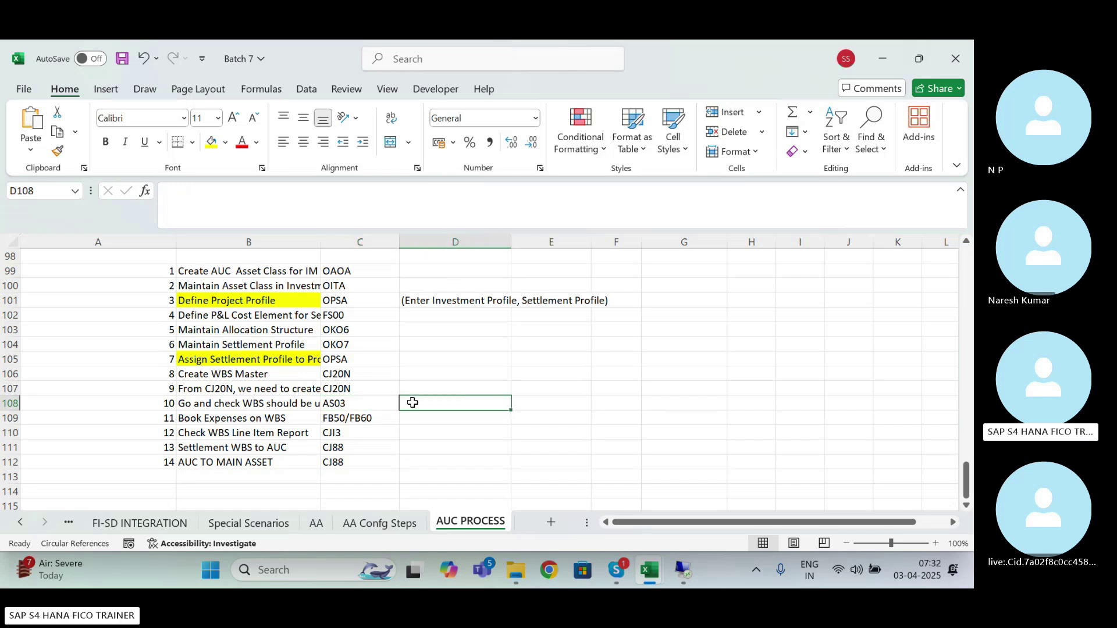
pyautogui.click(683, 572)
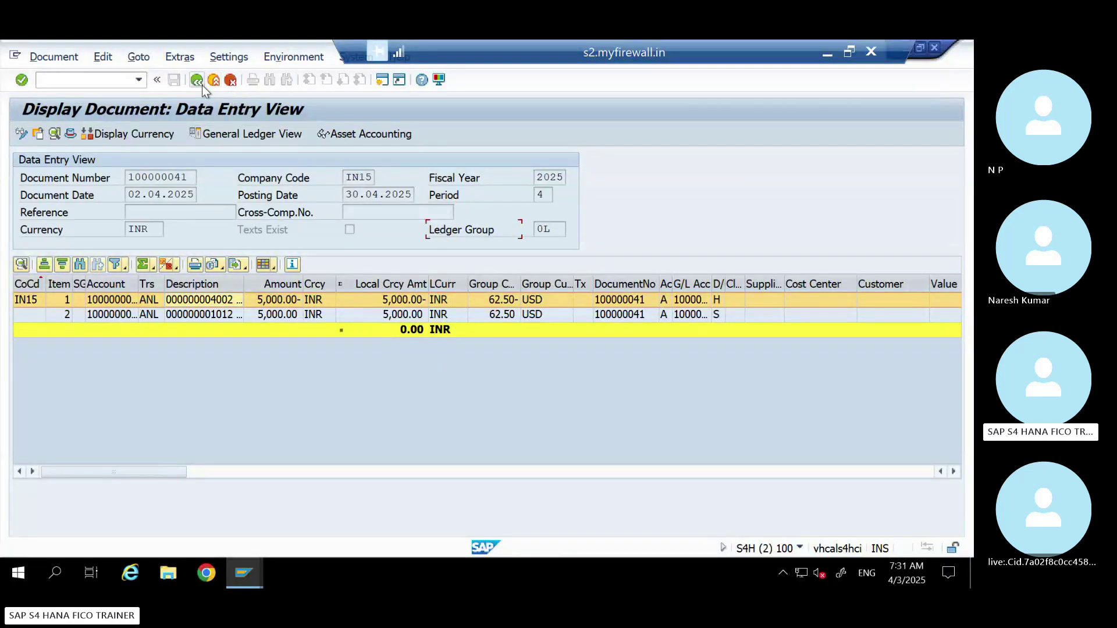
# - Leave the accounting document and close the list of accounting documents in the settlement session
pyautogui.click(197, 80)
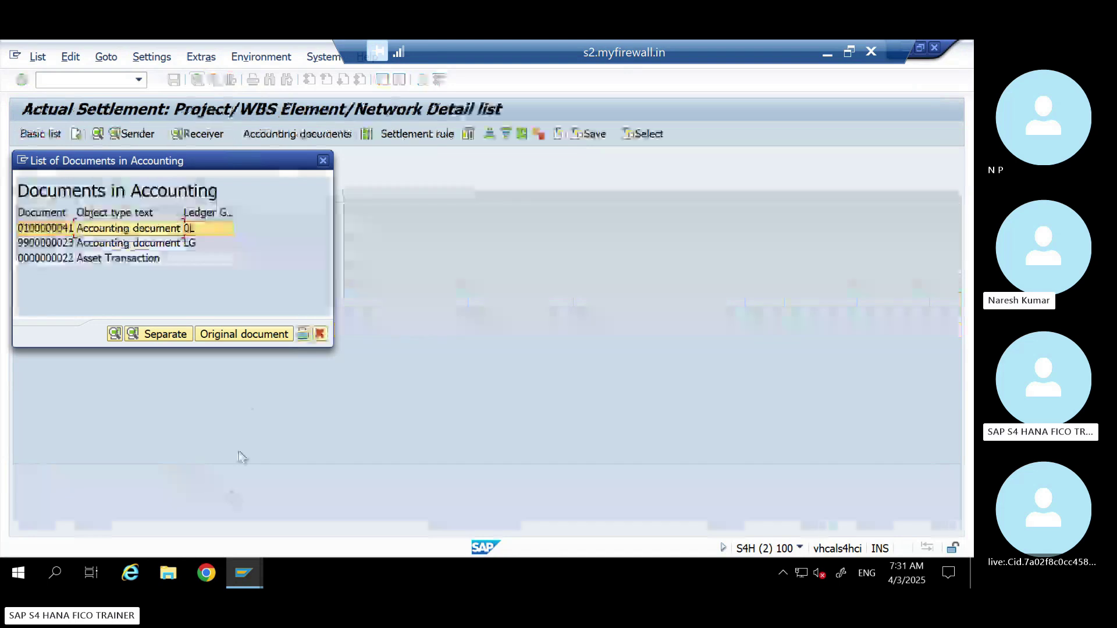
pyautogui.click(243, 574)
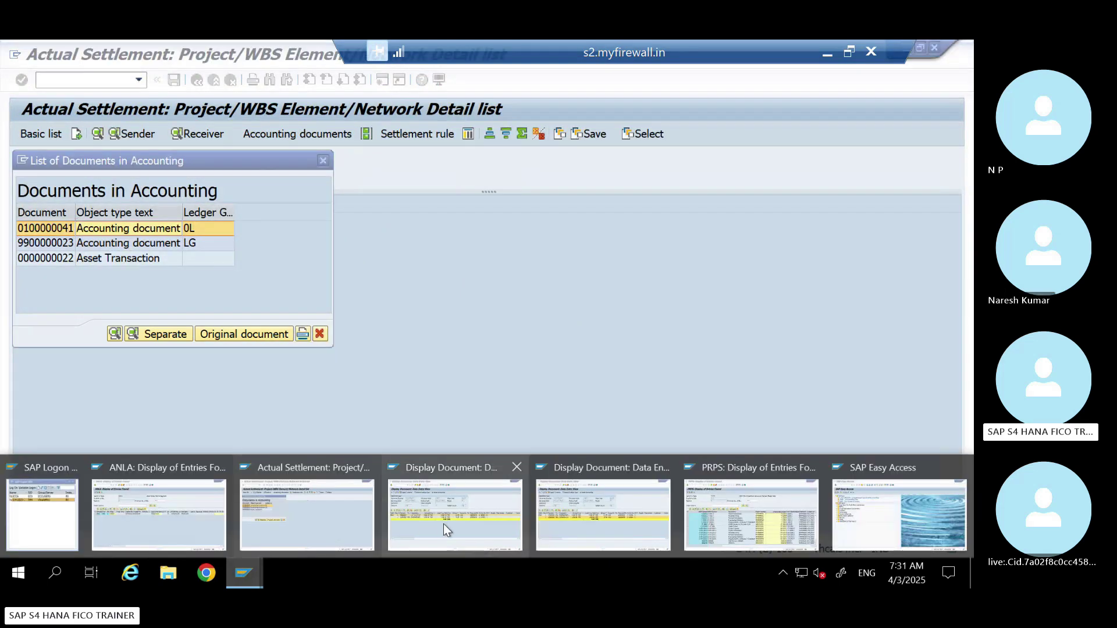
pyautogui.click(281, 538)
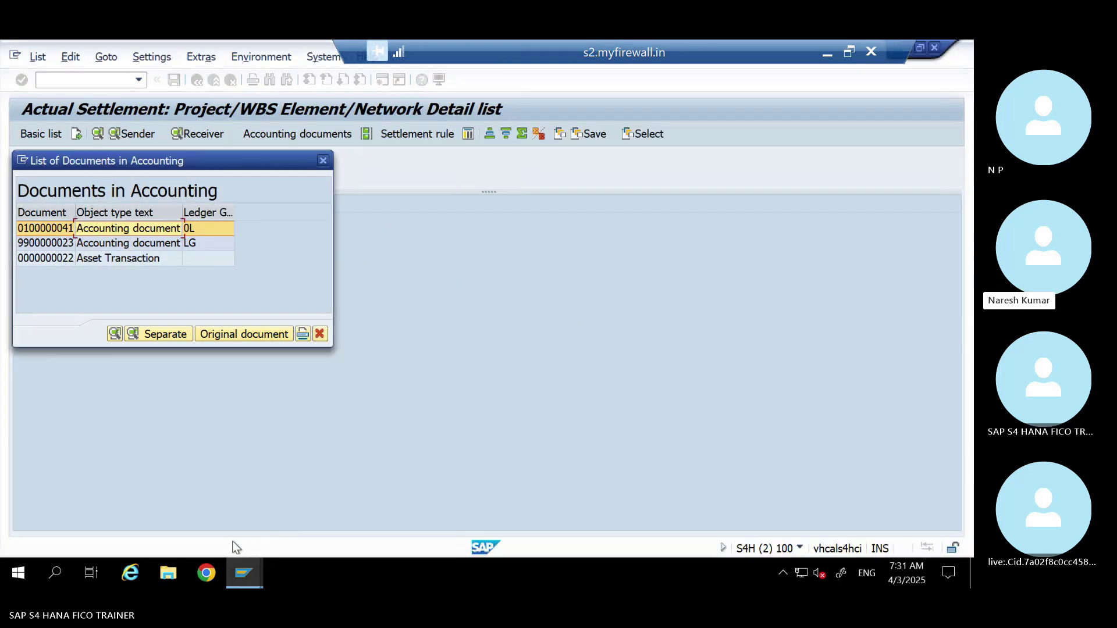
pyautogui.click(323, 161)
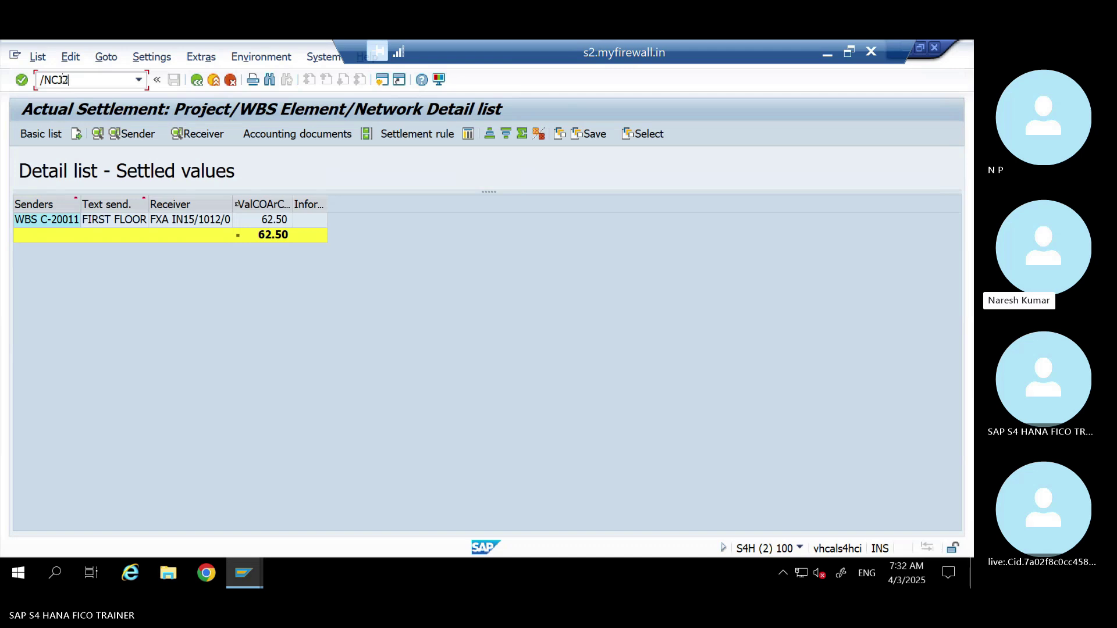
# - Open project C-2001 from the Project Builder worklist and display its FIRST FLOOR WBS element, C-20011
pyautogui.press('Return')
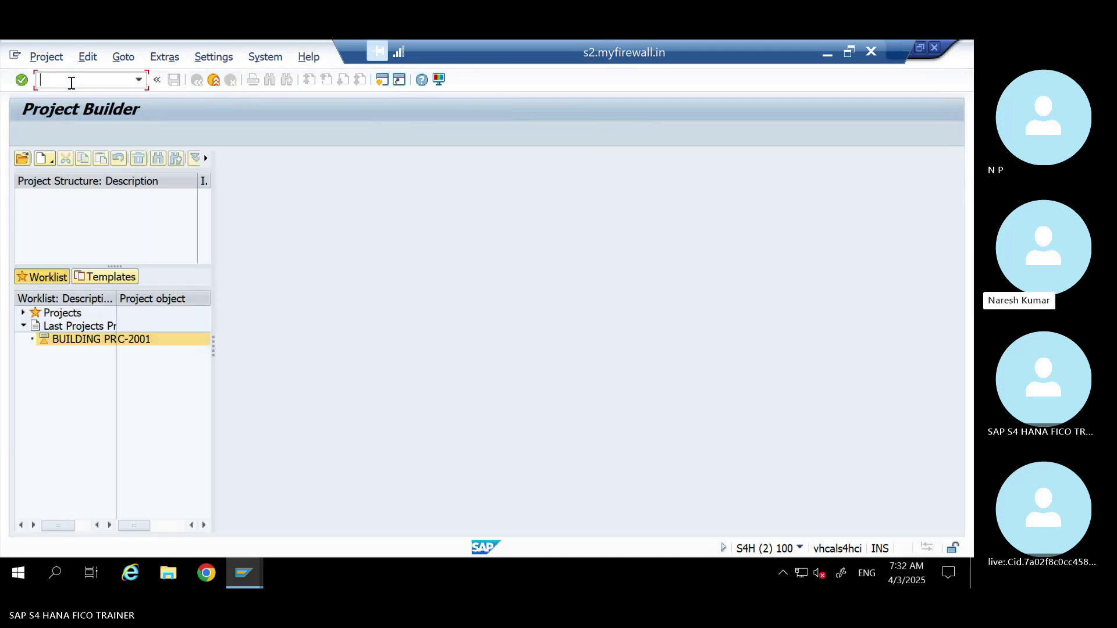
pyautogui.doubleClick(84, 340)
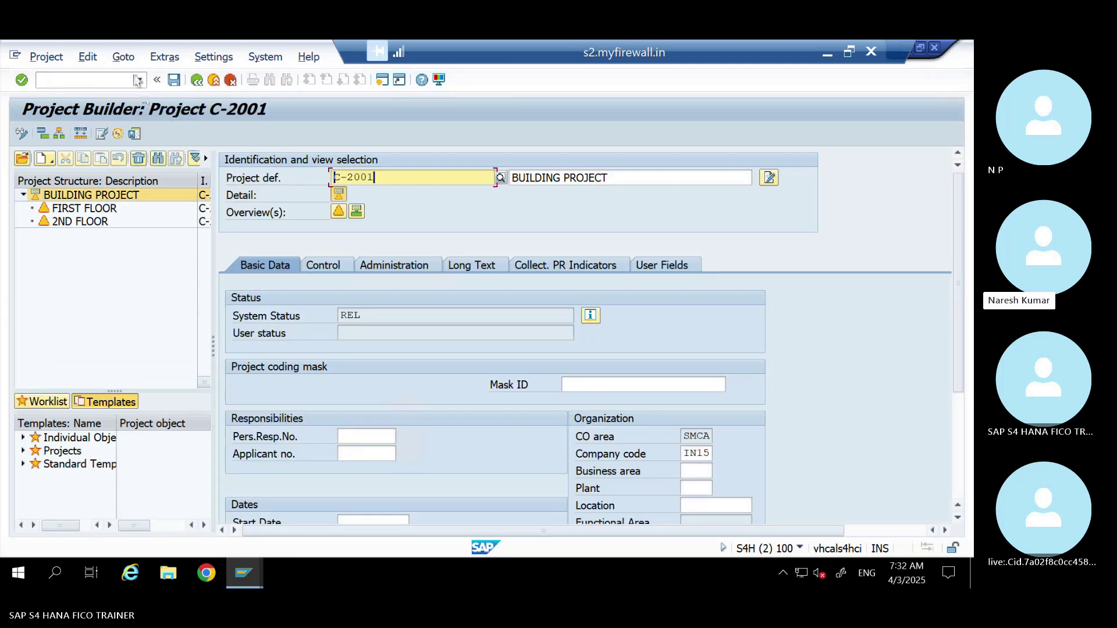
pyautogui.click(93, 58)
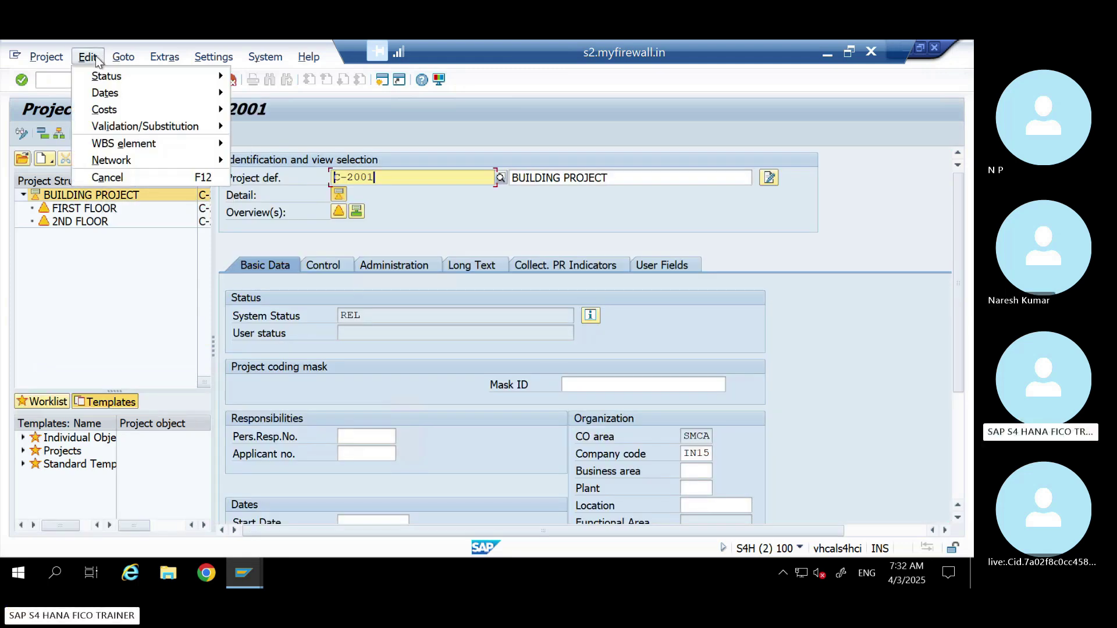
pyautogui.moveTo(152, 149)
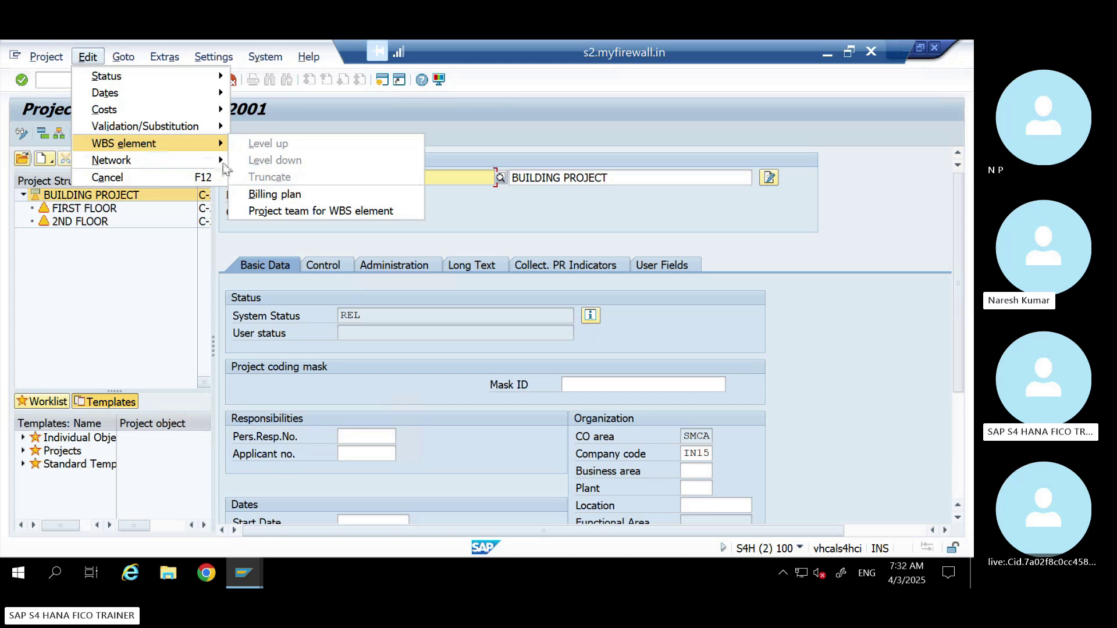
pyautogui.click(96, 210)
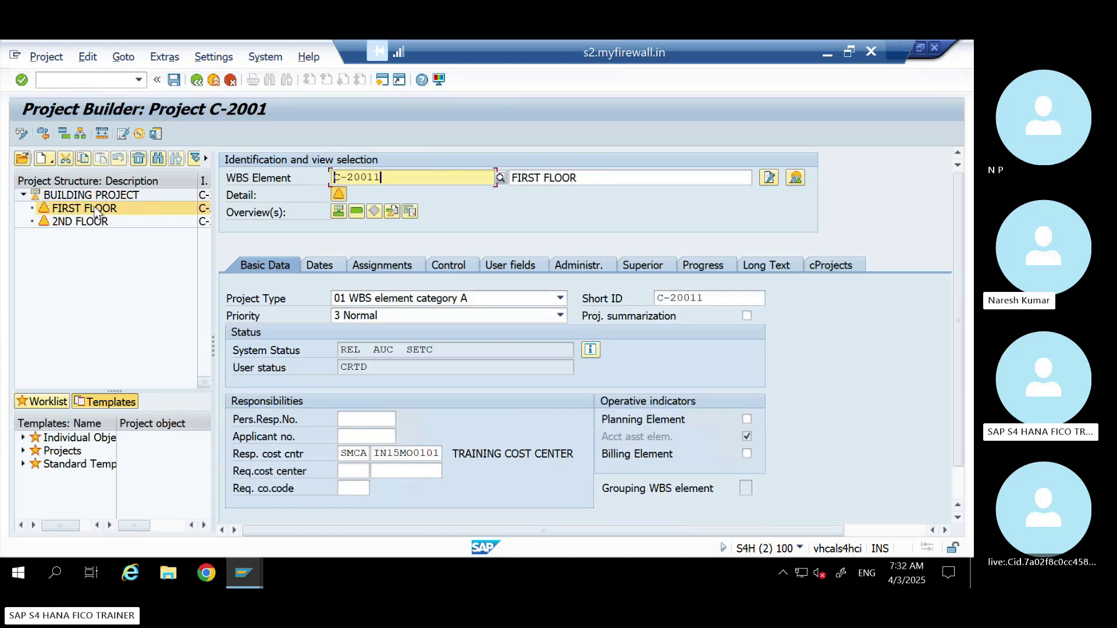
# - Open the investment program assignment for WBS element C-20011 and examine its Investment program and Position ID fields
pyautogui.click(92, 56)
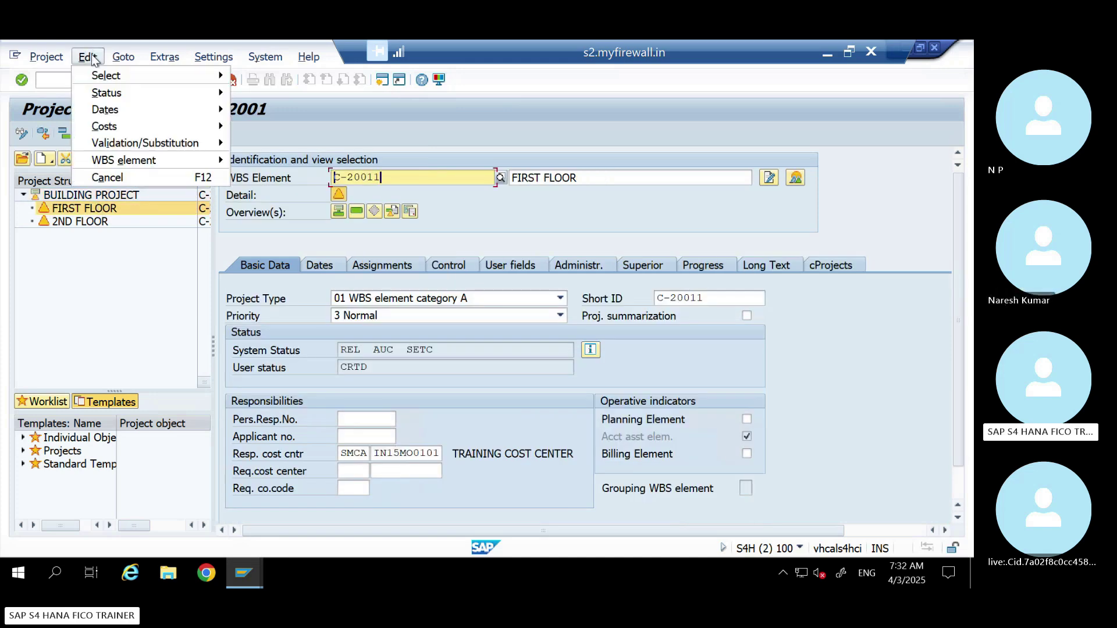
pyautogui.moveTo(192, 160)
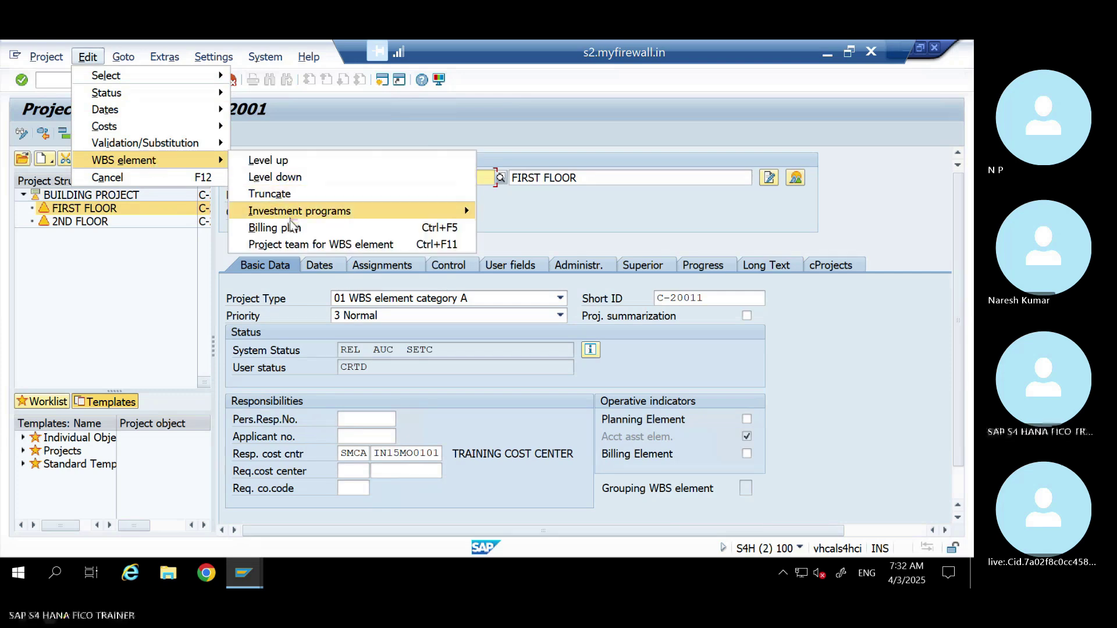
pyautogui.moveTo(294, 213)
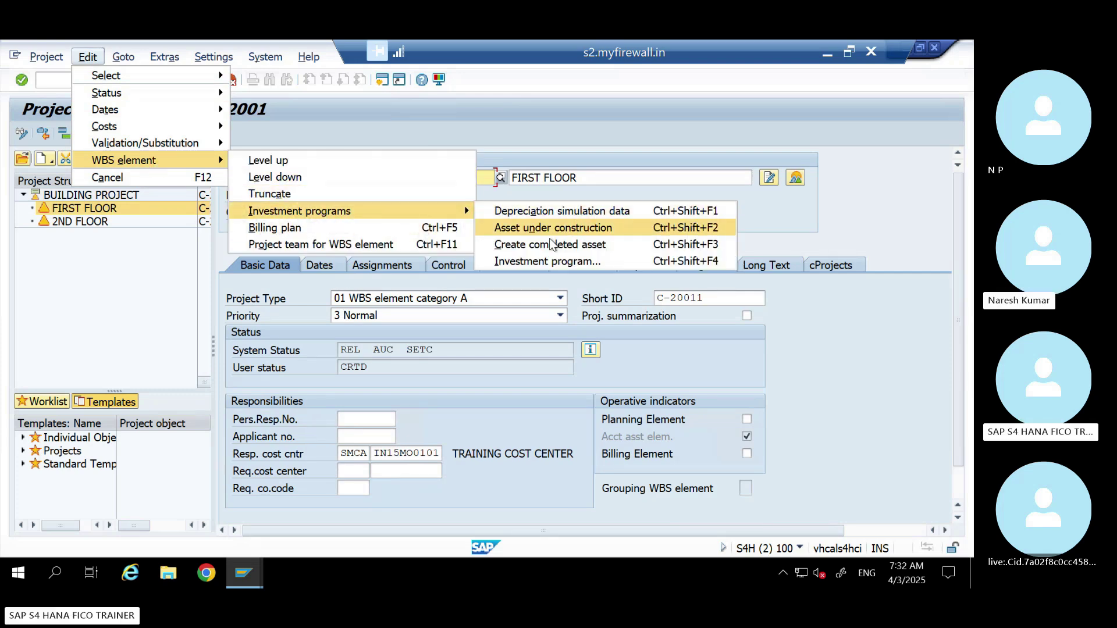
pyautogui.click(536, 261)
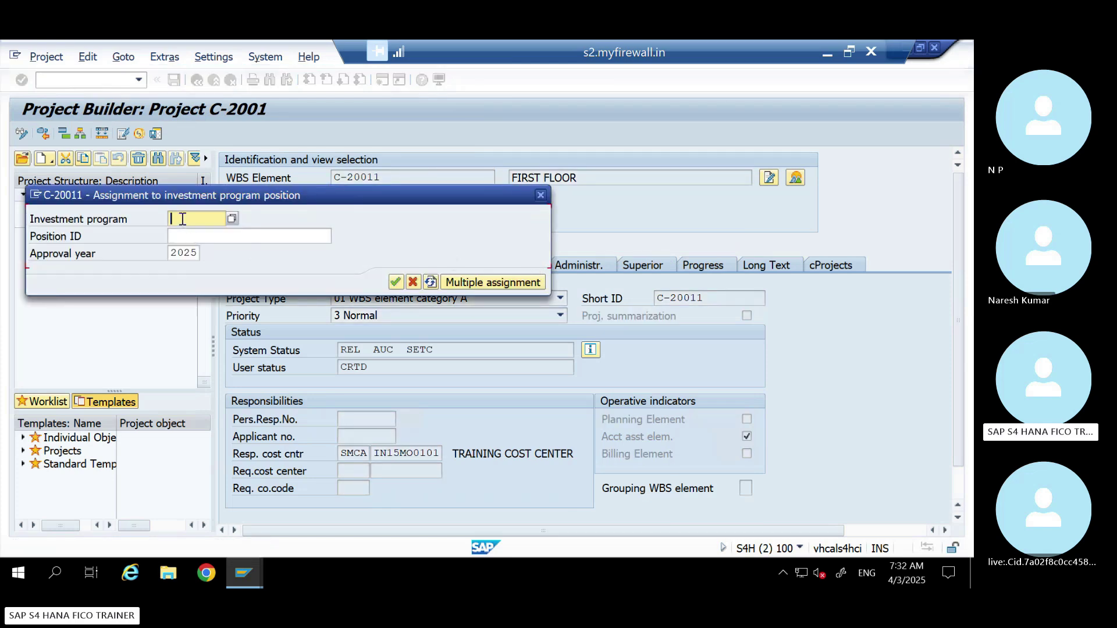
pyautogui.click(196, 236)
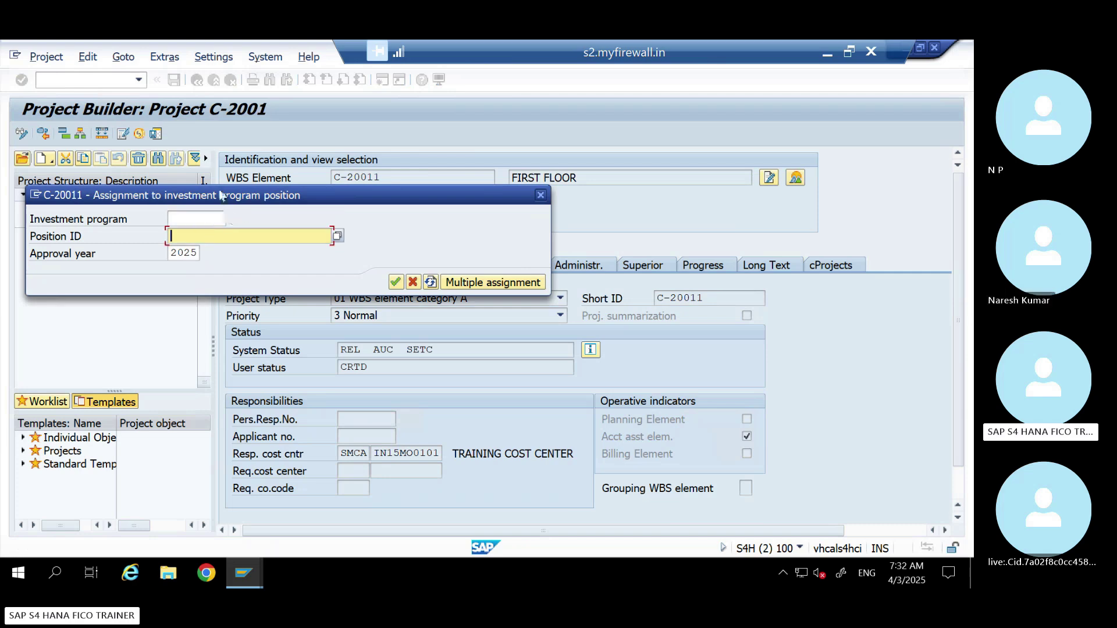
pyautogui.moveTo(221, 195); pyautogui.dragTo(568, 142)
pyautogui.click(525, 166)
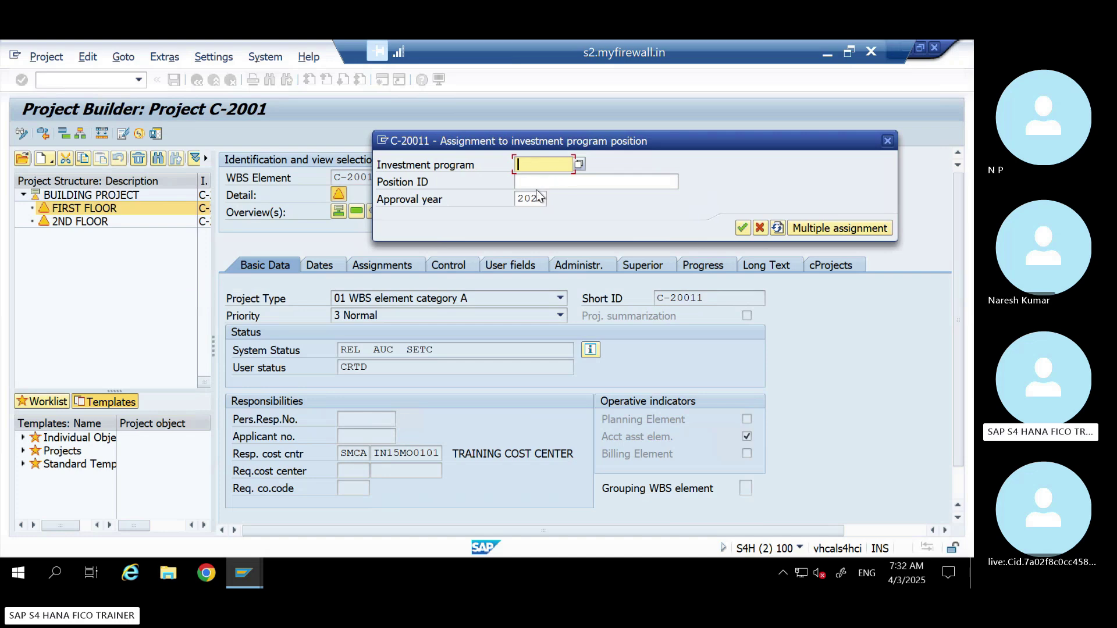
pyautogui.click(534, 184)
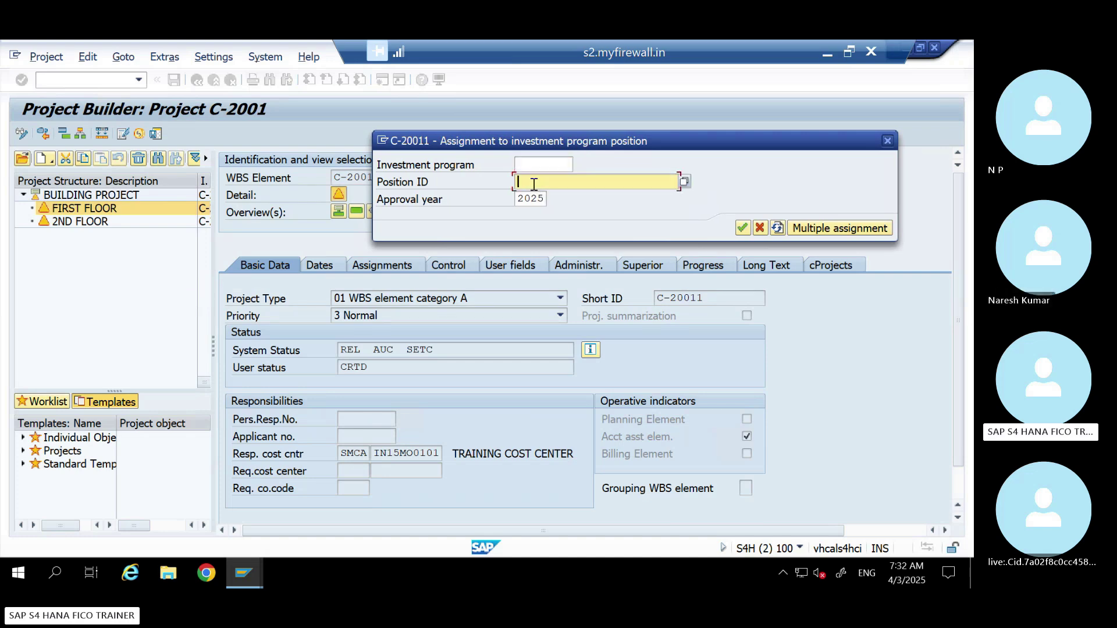